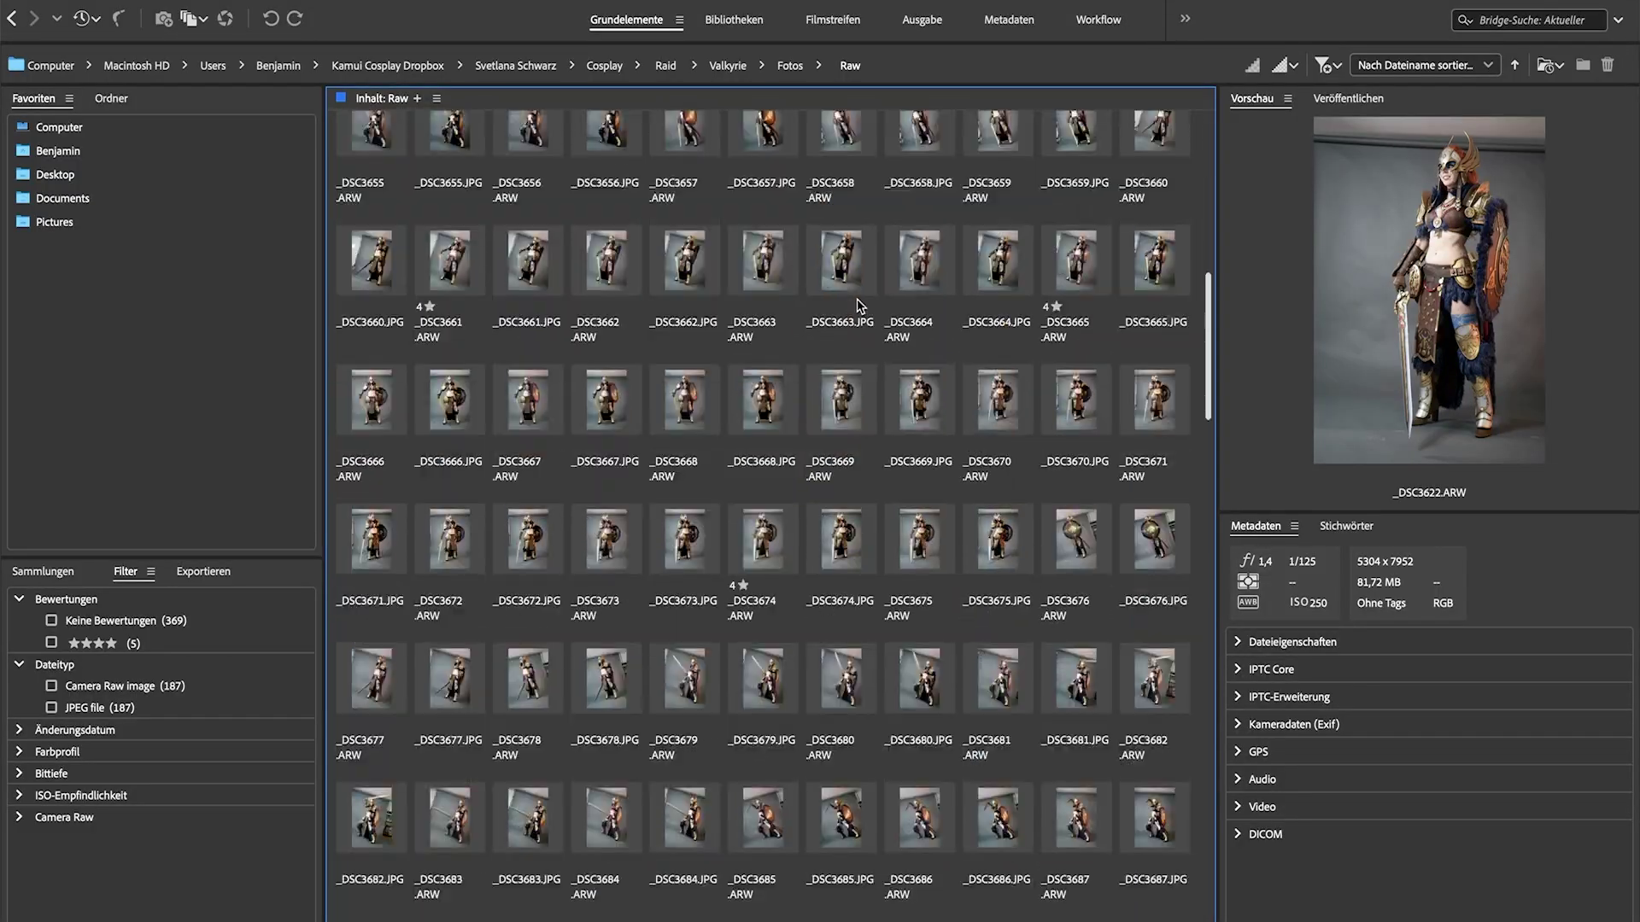
Find photo _DSC3661.ARW in the Raw folder and adjust its basic tonal settings in Camera Raw.
scroll(859, 305, down, 15)
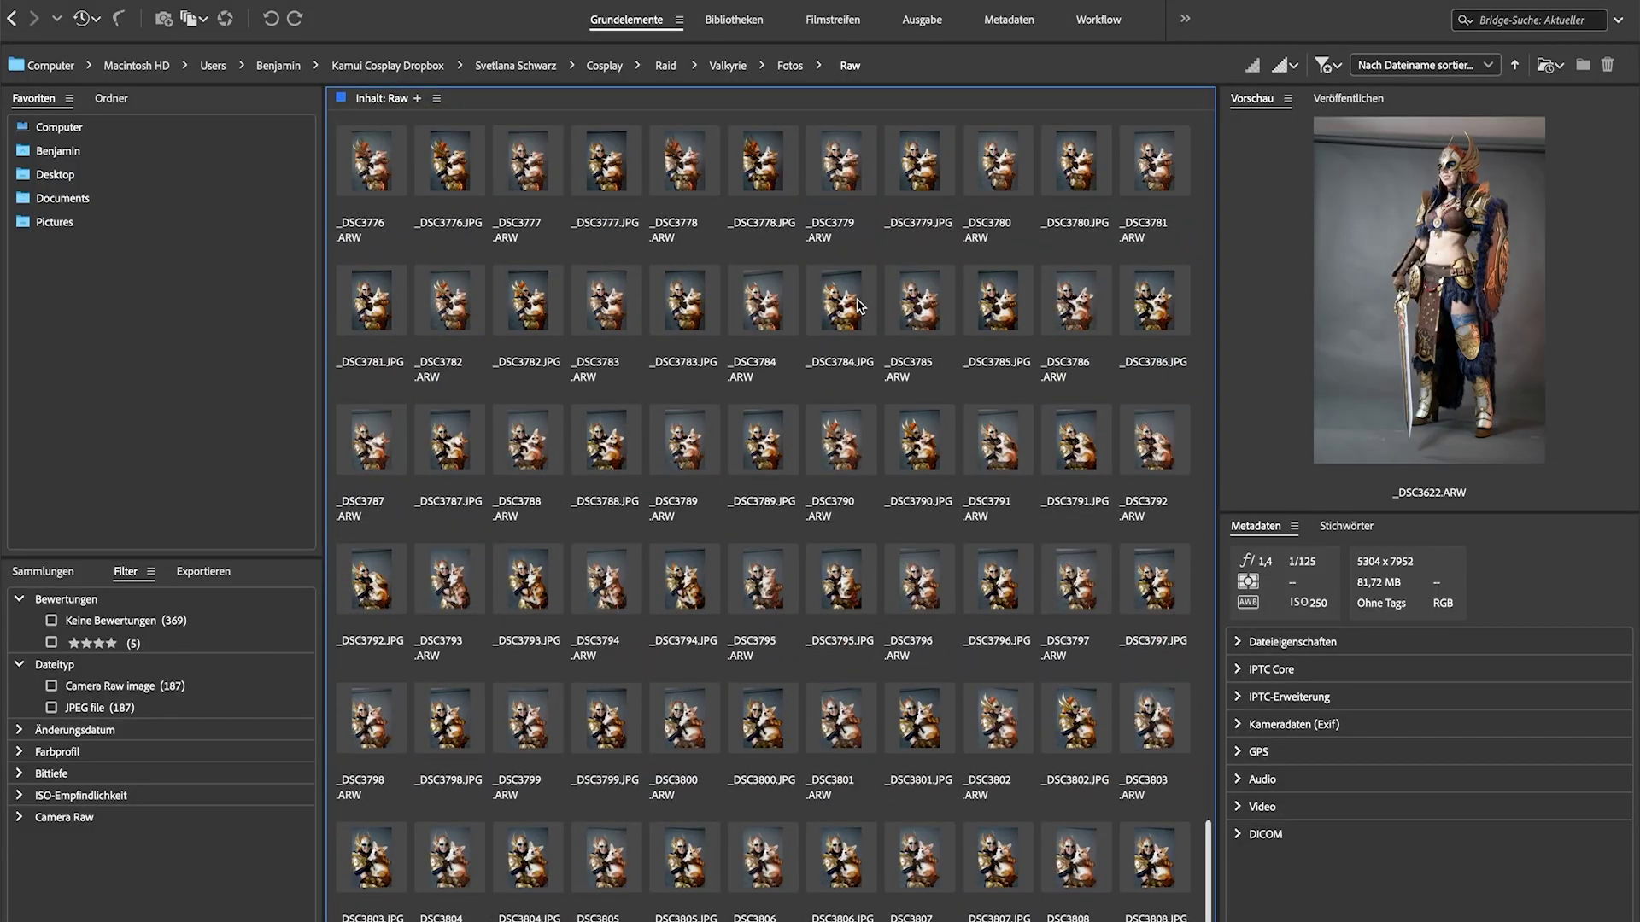
scroll(860, 305, up, 5)
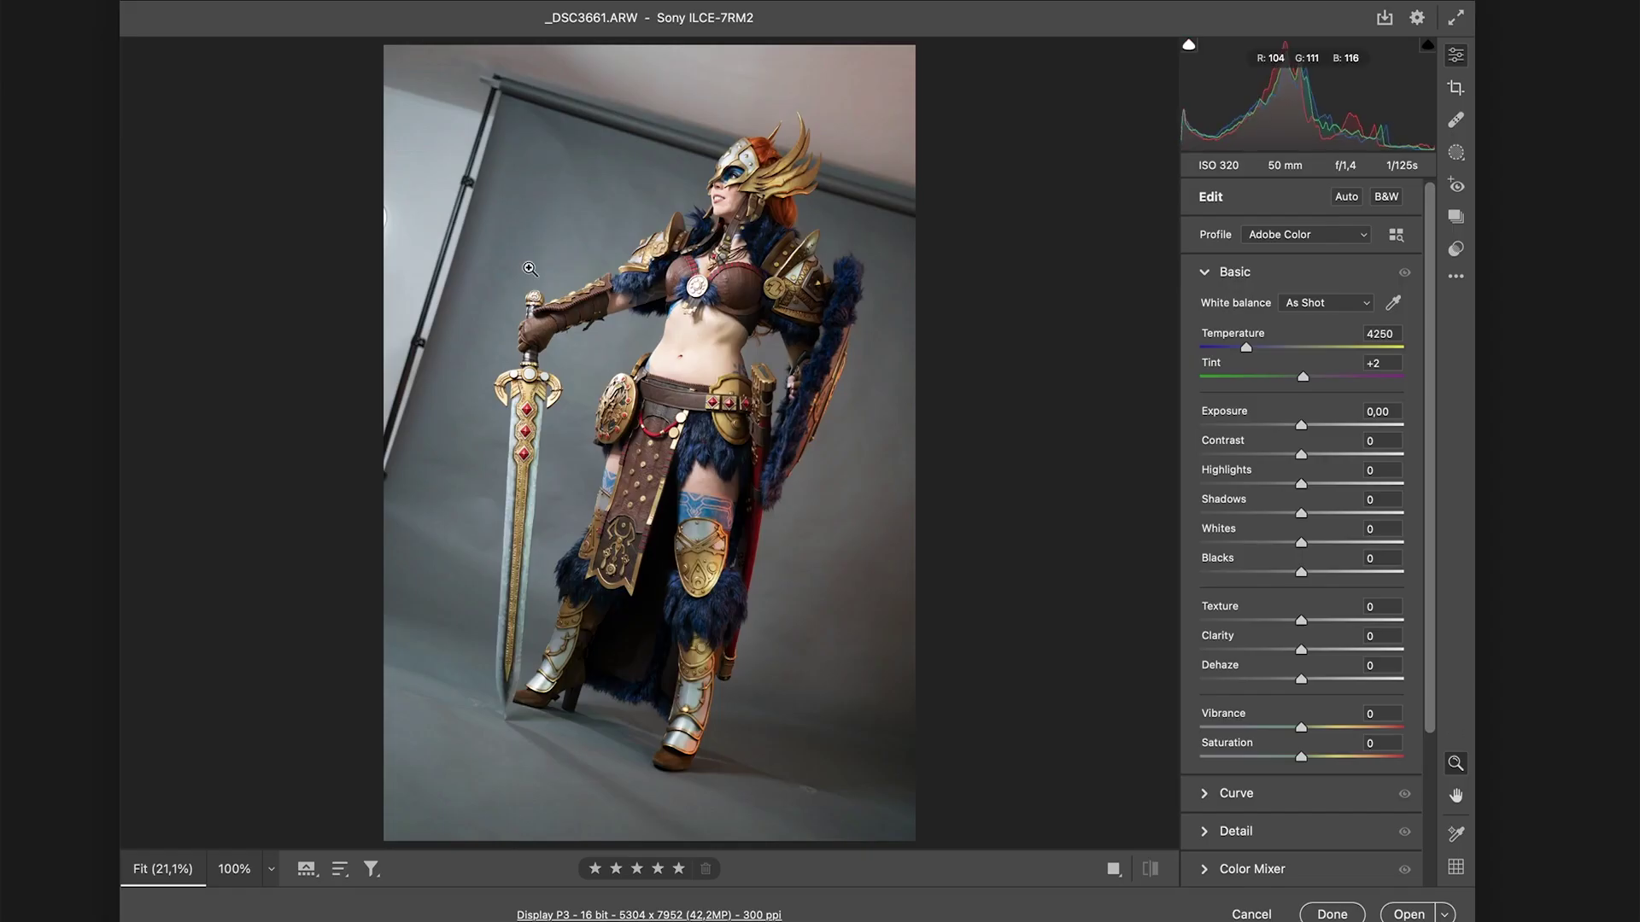
drag(1301, 424, 1339, 513)
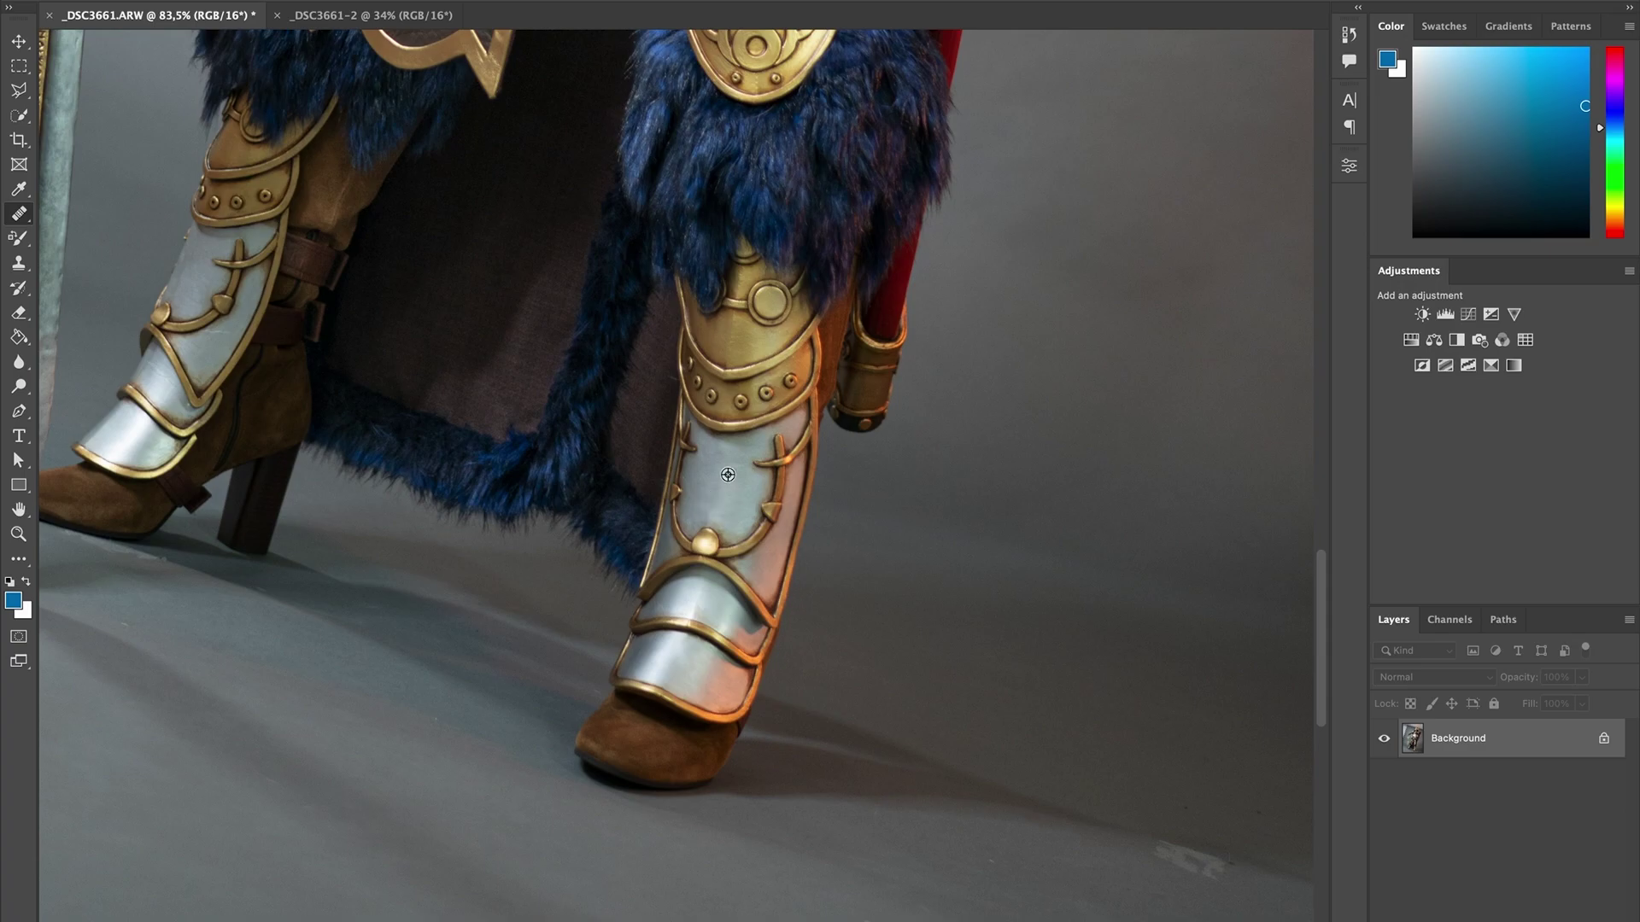
Trace the front edge of the helmet with the Pen tool as part of the Isolate path.
scroll(728, 474, left, 5)
key(ctrl+0)
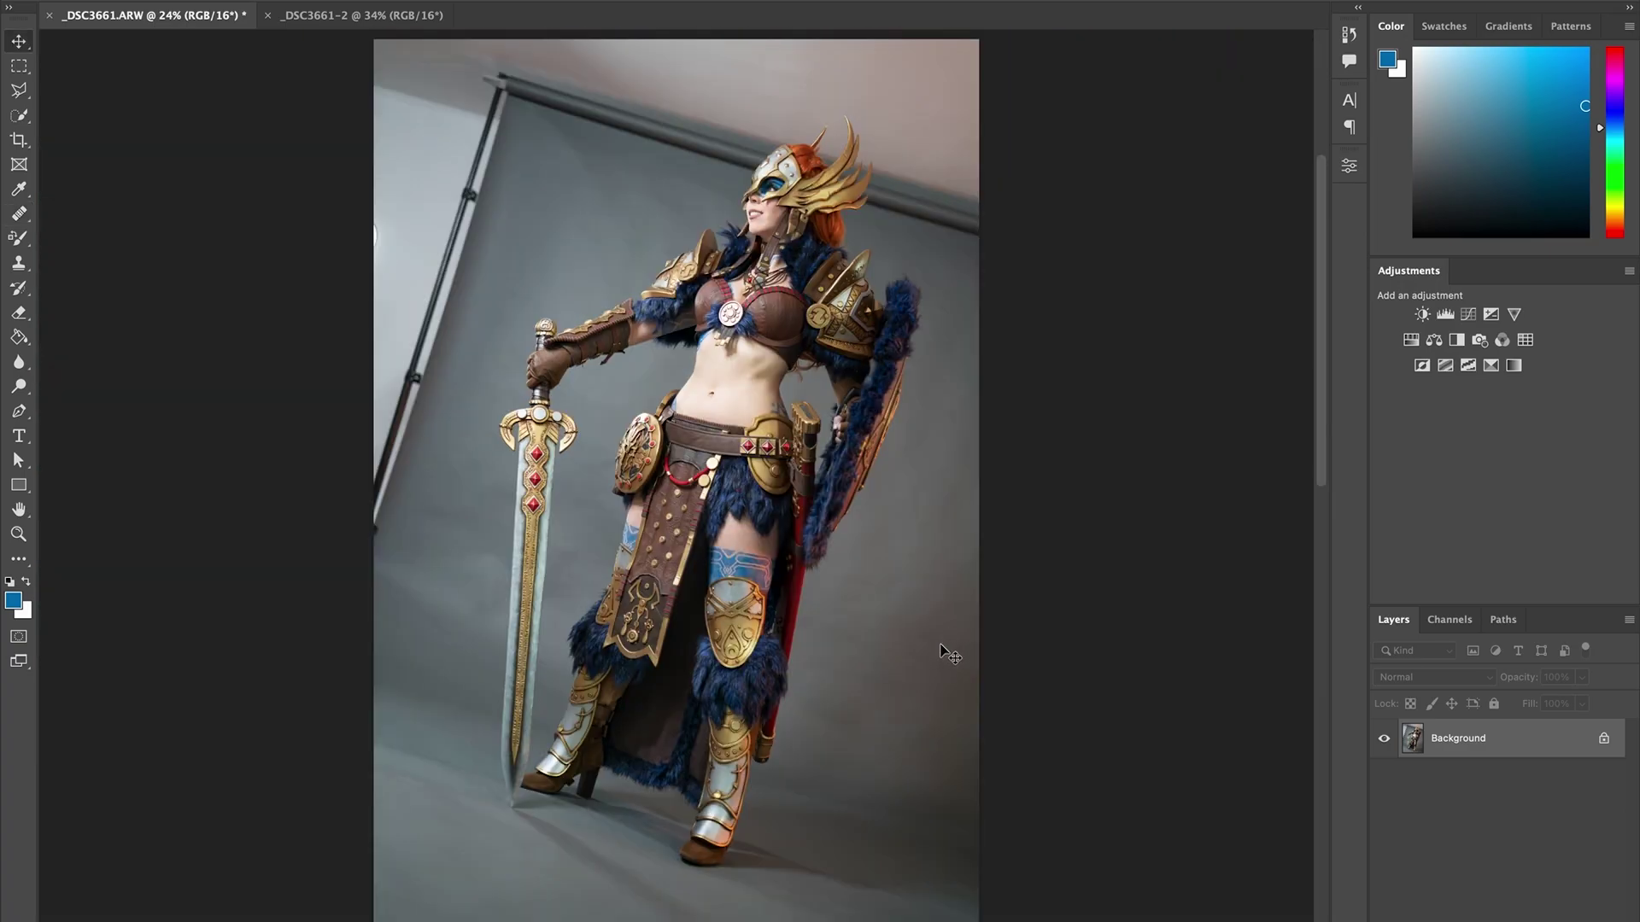
key(ctrl+plus)
key(ctrl+plus)
key(ctrl+plus)
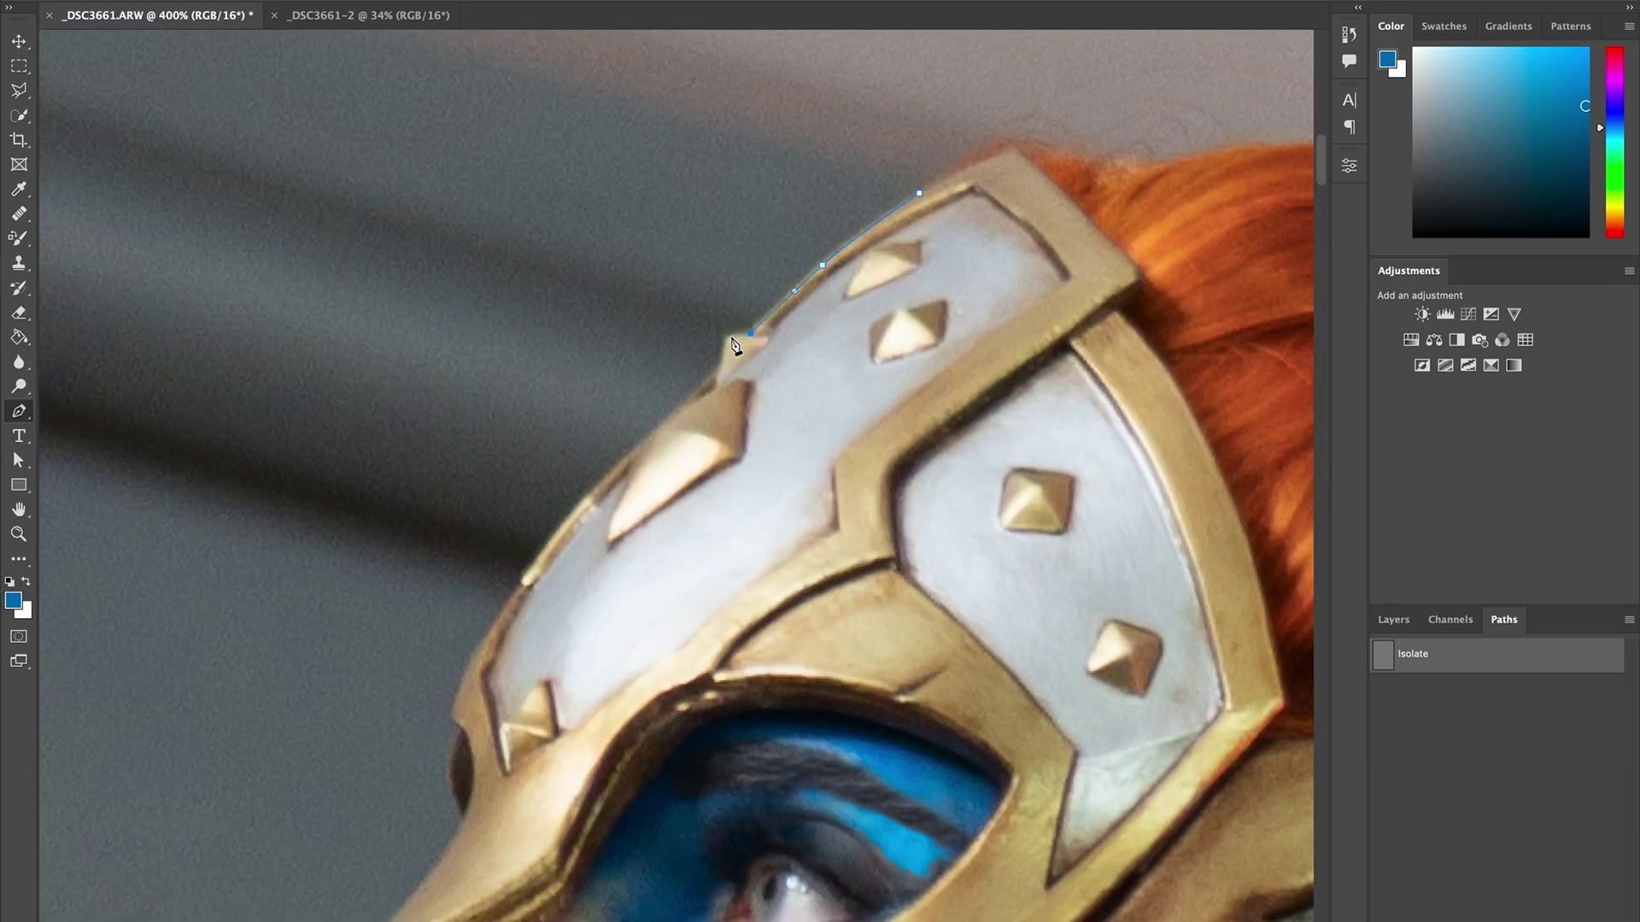
click(453, 710)
click(452, 773)
click(463, 818)
scroll(699, 530, down, 5)
scroll(698, 530, left, 4)
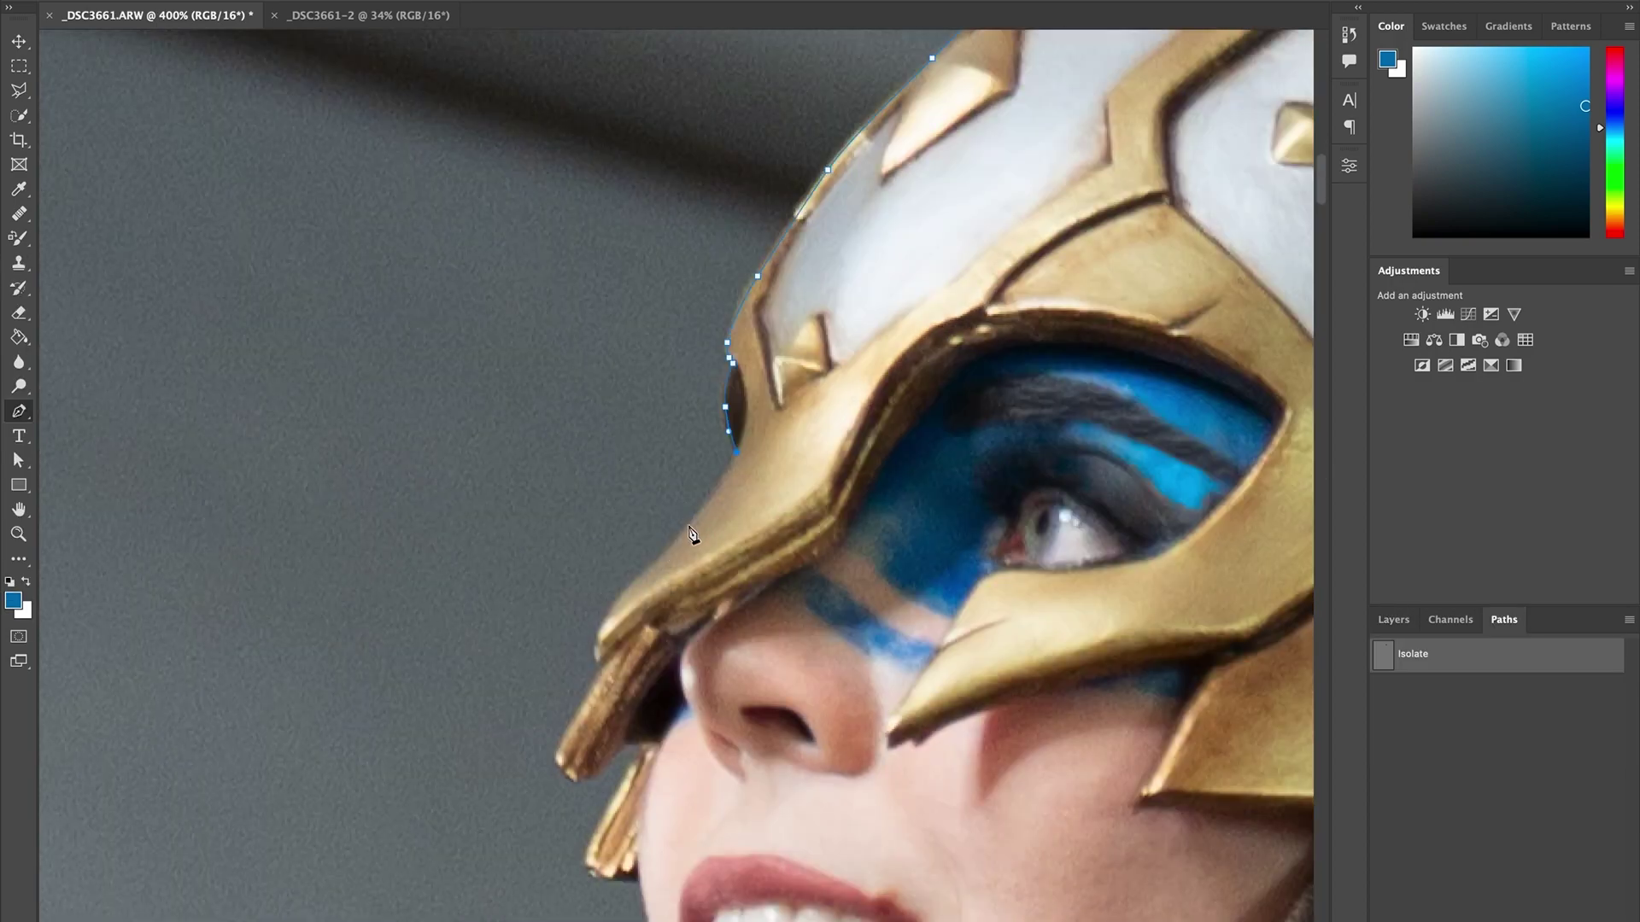
Extend the Isolate path down the front profile of the mask and face.
scroll(598, 882, down, 5)
click(627, 389)
click(642, 472)
click(655, 550)
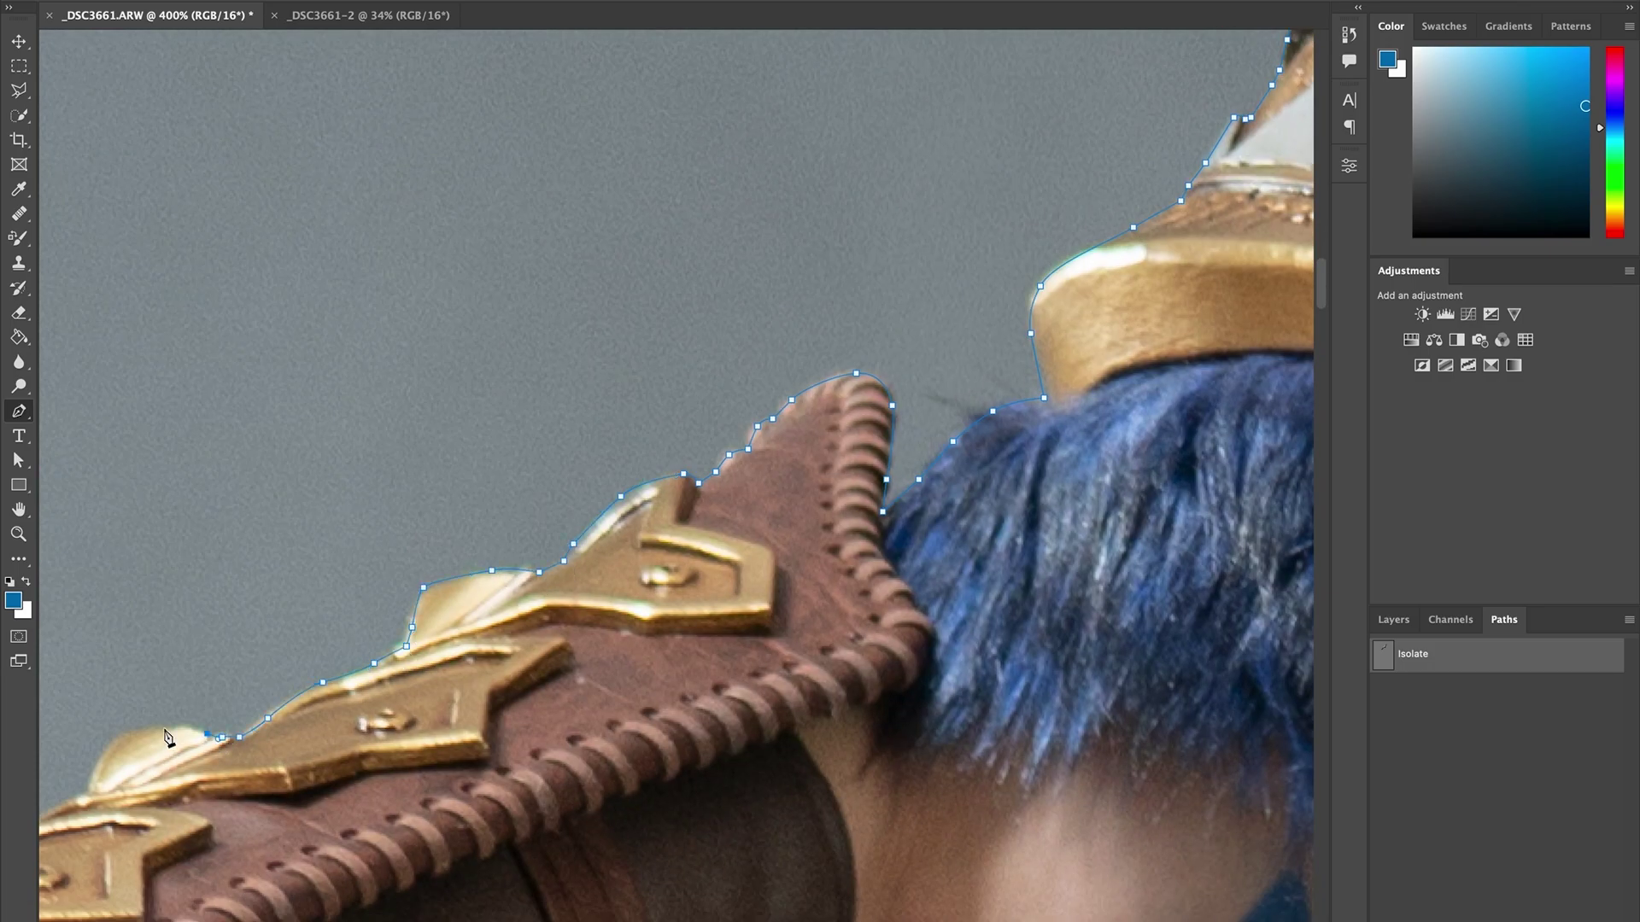
Continue the Isolate path along the gold-trimmed upper edge of the leather arm guard.
click(146, 727)
scroll(146, 727, down, 5)
scroll(145, 726, left, 5)
click(691, 316)
click(674, 345)
click(663, 373)
click(628, 393)
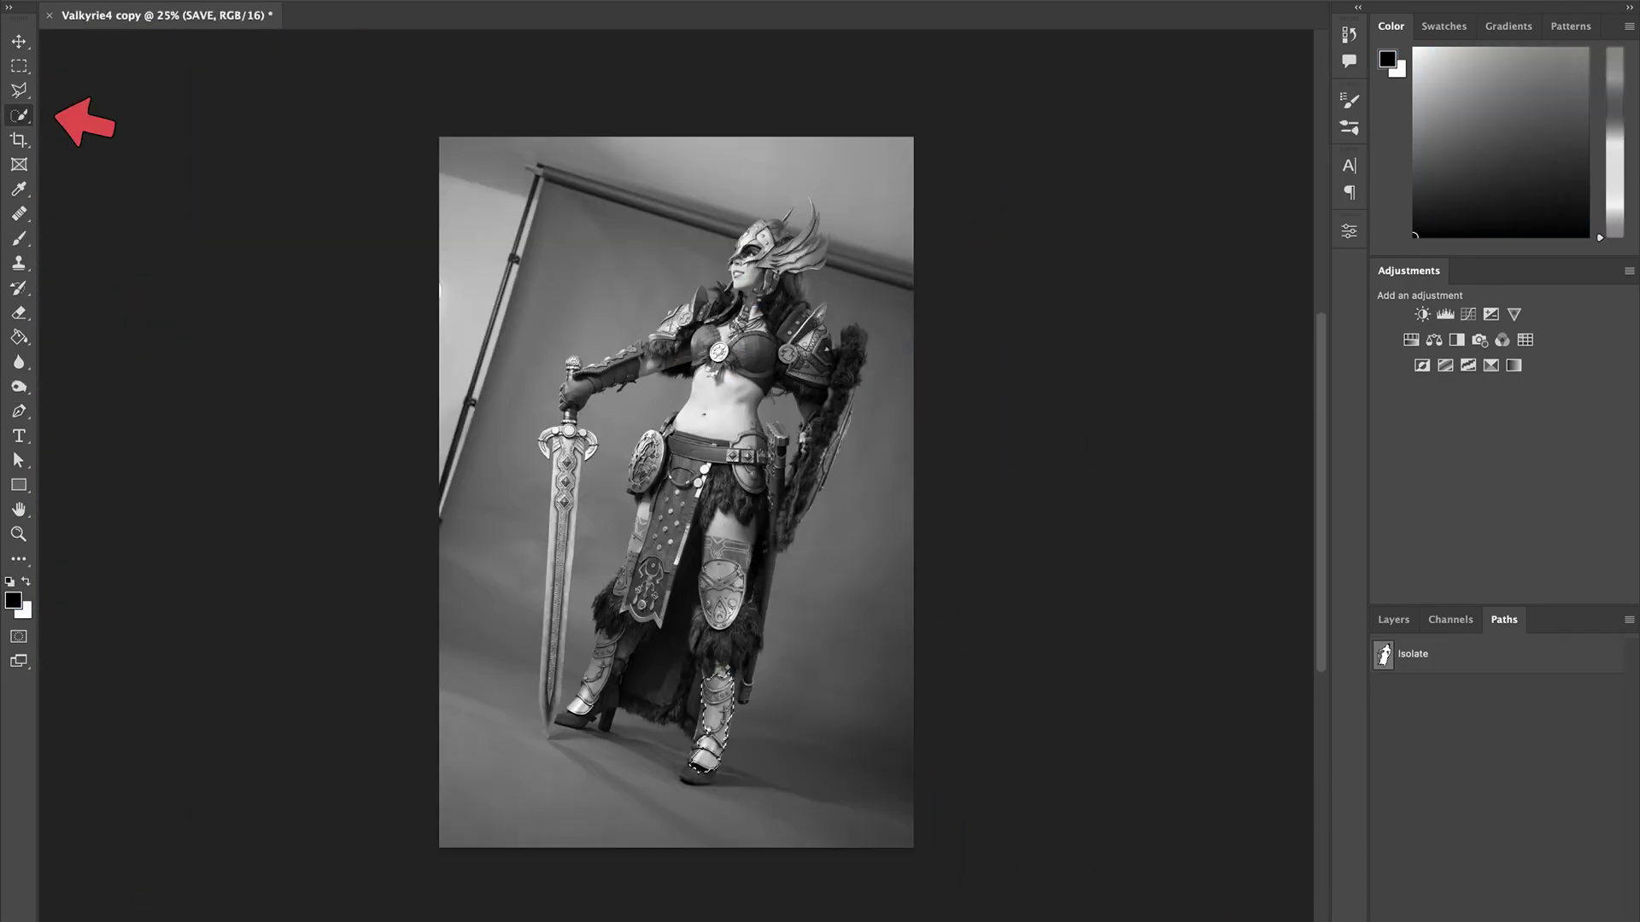
Try selecting the figure in the black-and-white Valkyrie4 copy with the Quick Selection tool.
mouse_move(741, 538)
mouse_down()
mouse_move(647, 538)
mouse_move(642, 680)
mouse_up()
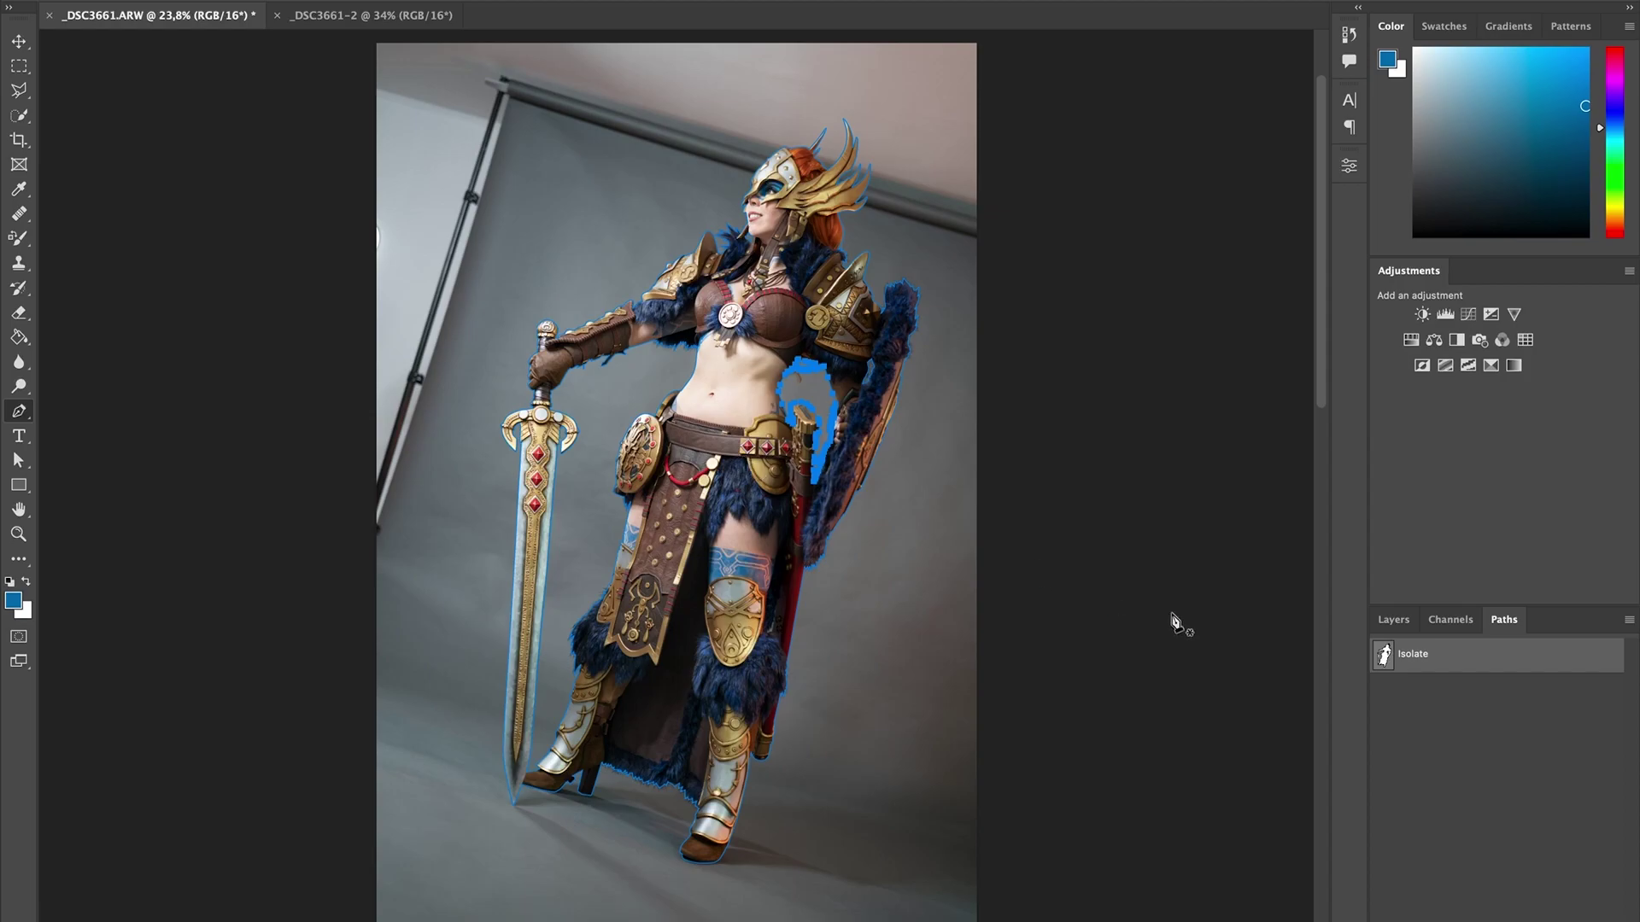
Mask the figure using the Isolate path as a selection and add a Solid Color fill layer beneath it.
click(1464, 724)
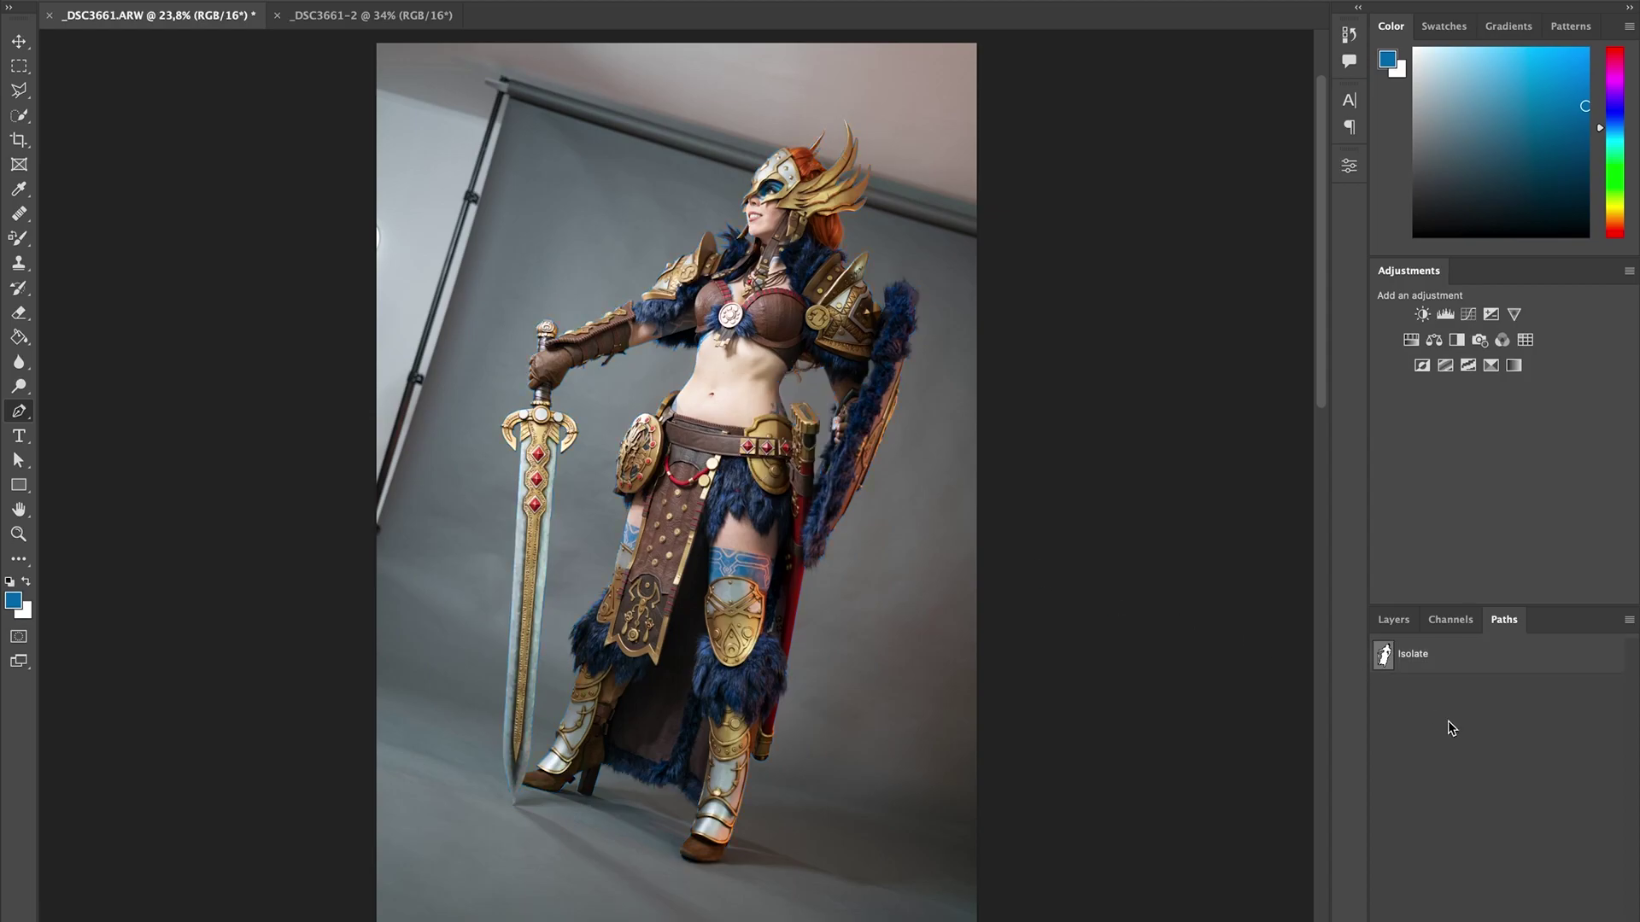
ctrl+click(1384, 656)
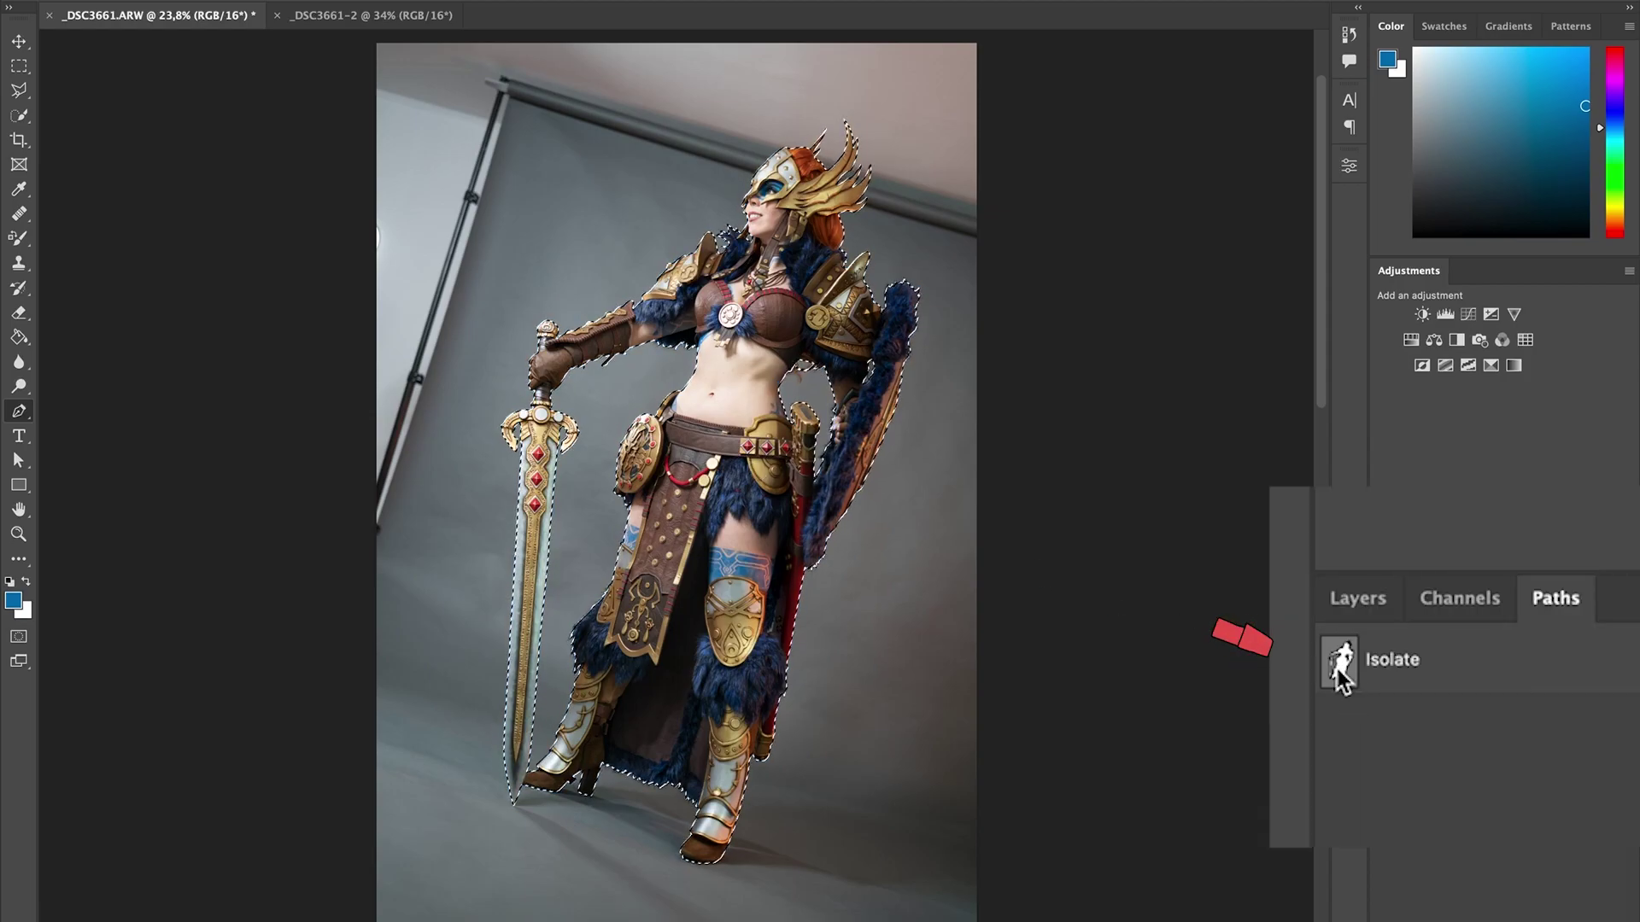
click(1528, 907)
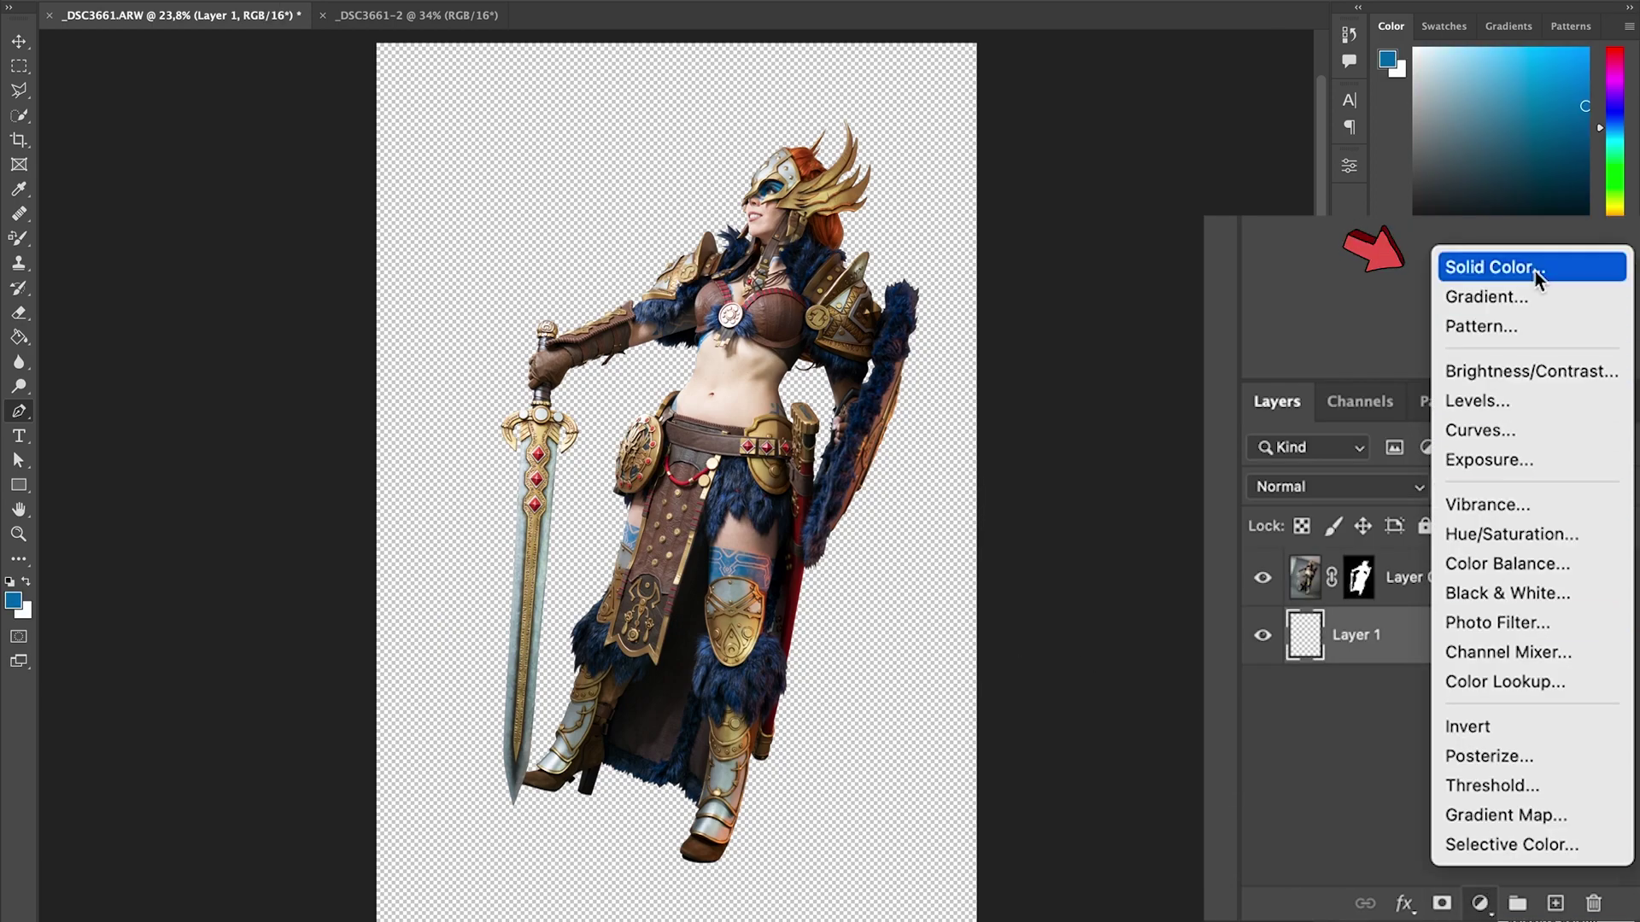
click(1535, 270)
click(907, 675)
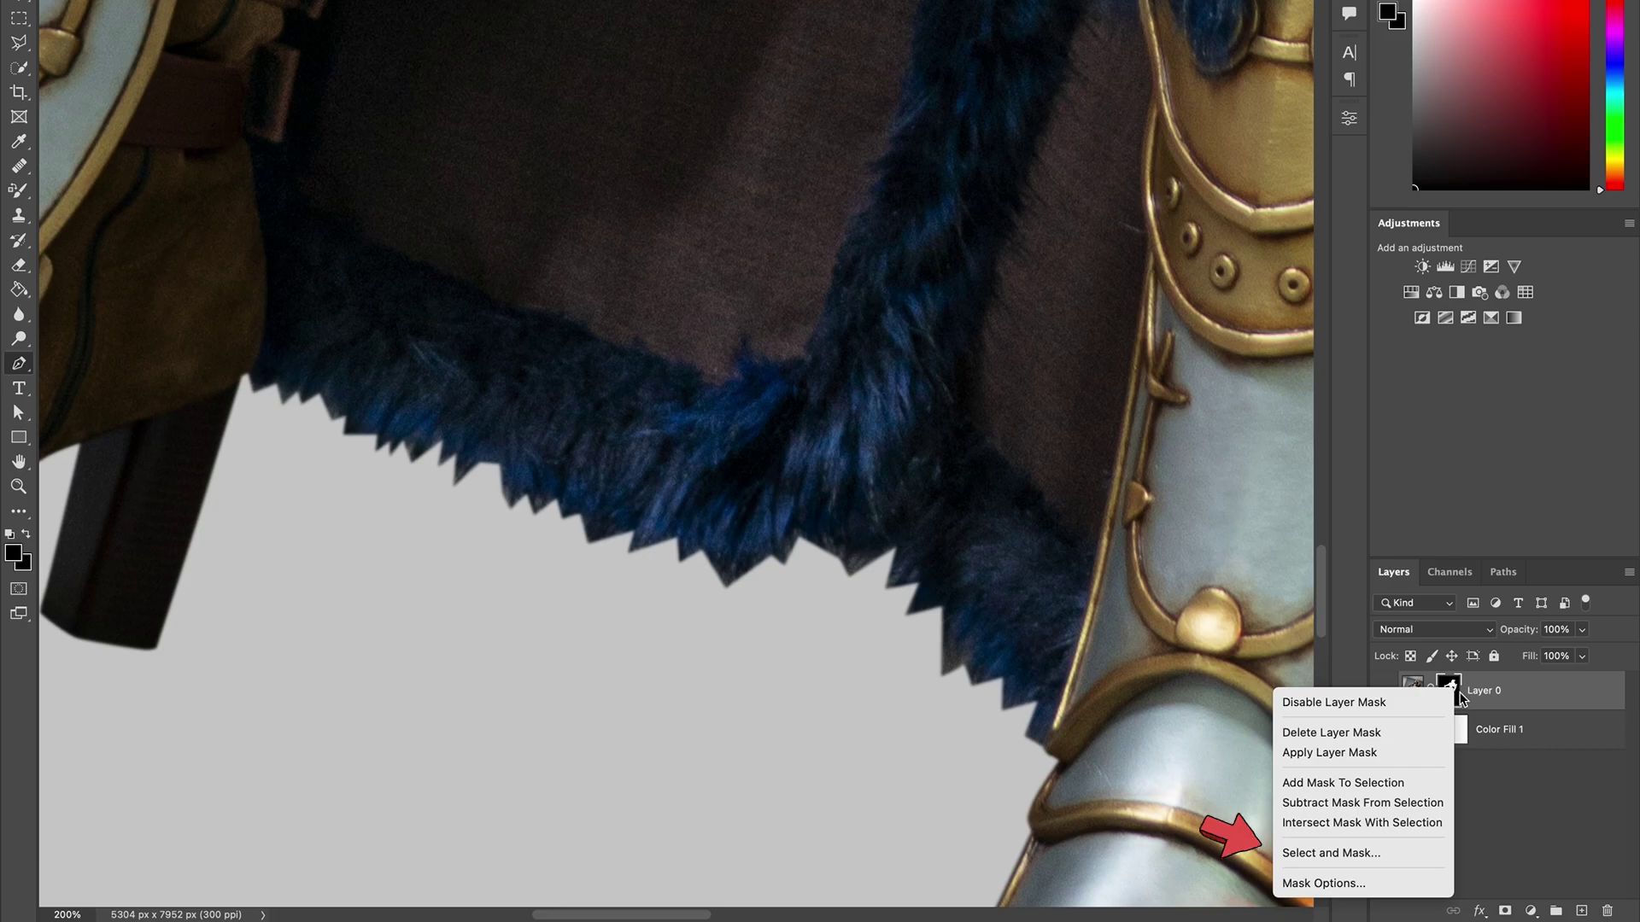
Refine the figure's layer mask in Select and Mask, brushing the blue fur borders with the Refine Edge Brush.
click(1387, 855)
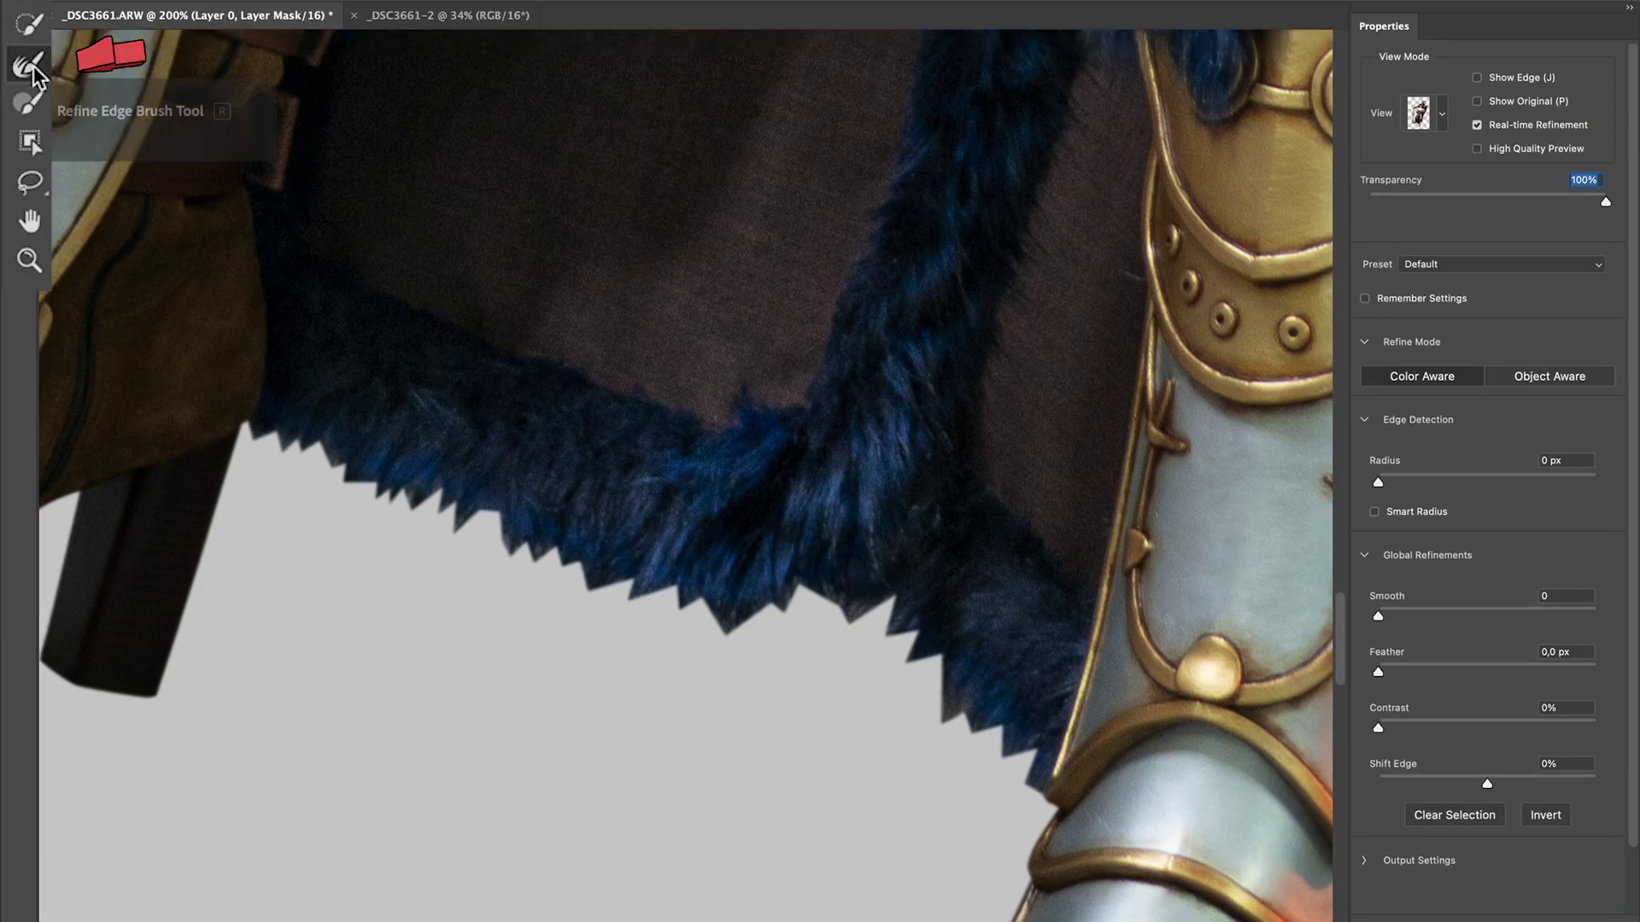
mouse_move(256, 376)
mouse_down()
mouse_move(570, 516)
mouse_move(499, 508)
mouse_up()
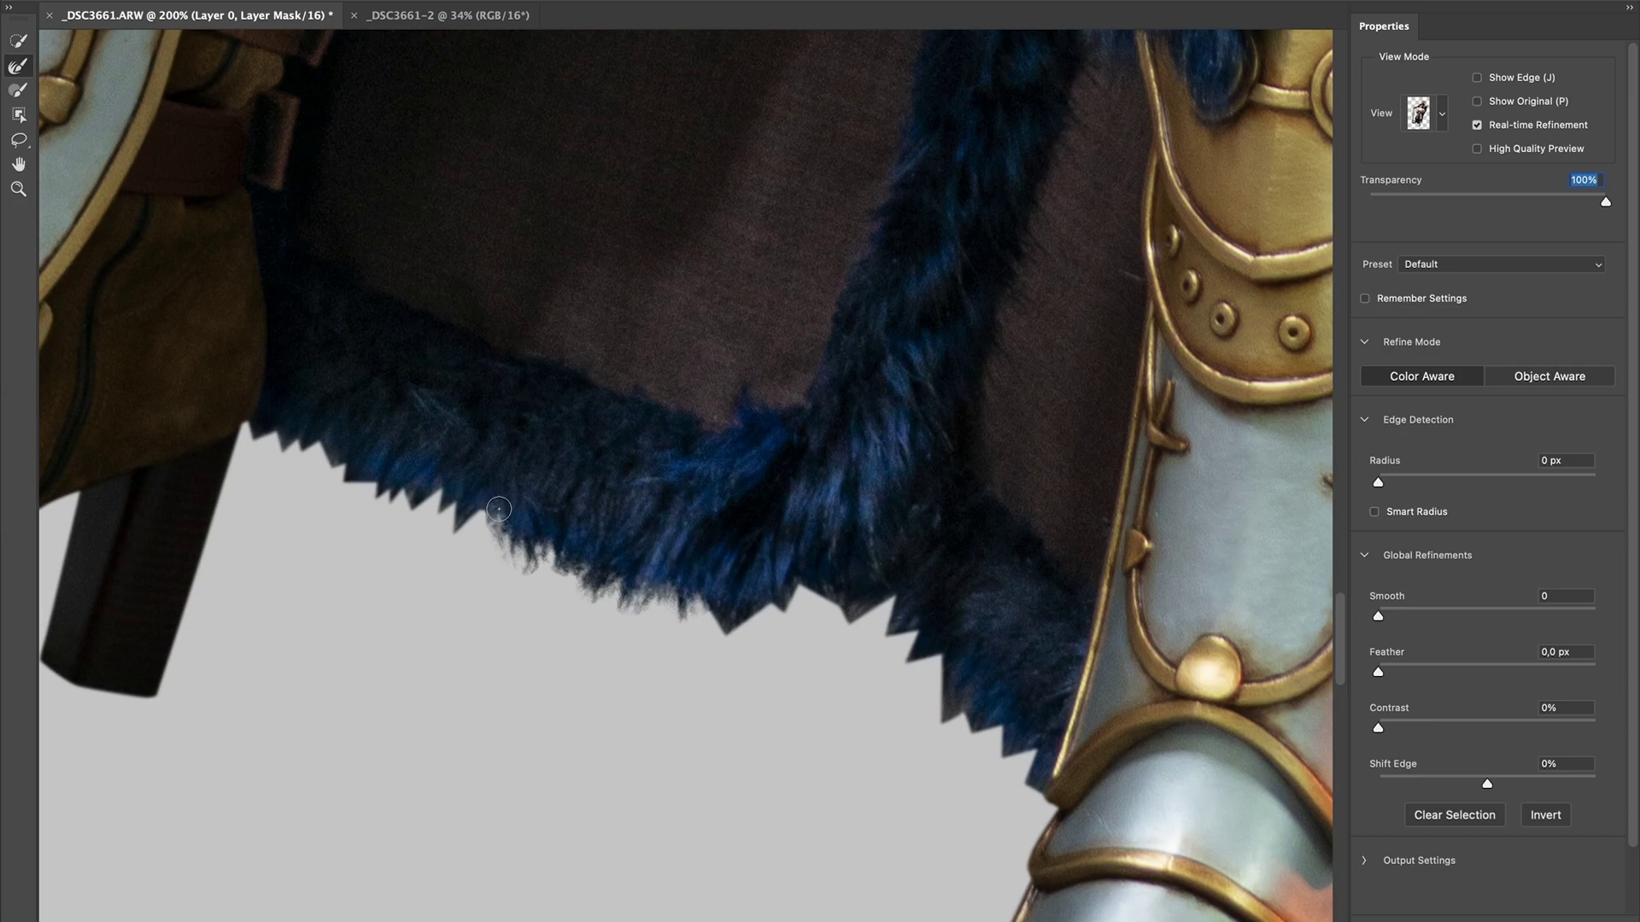
scroll(480, 516, up, 10)
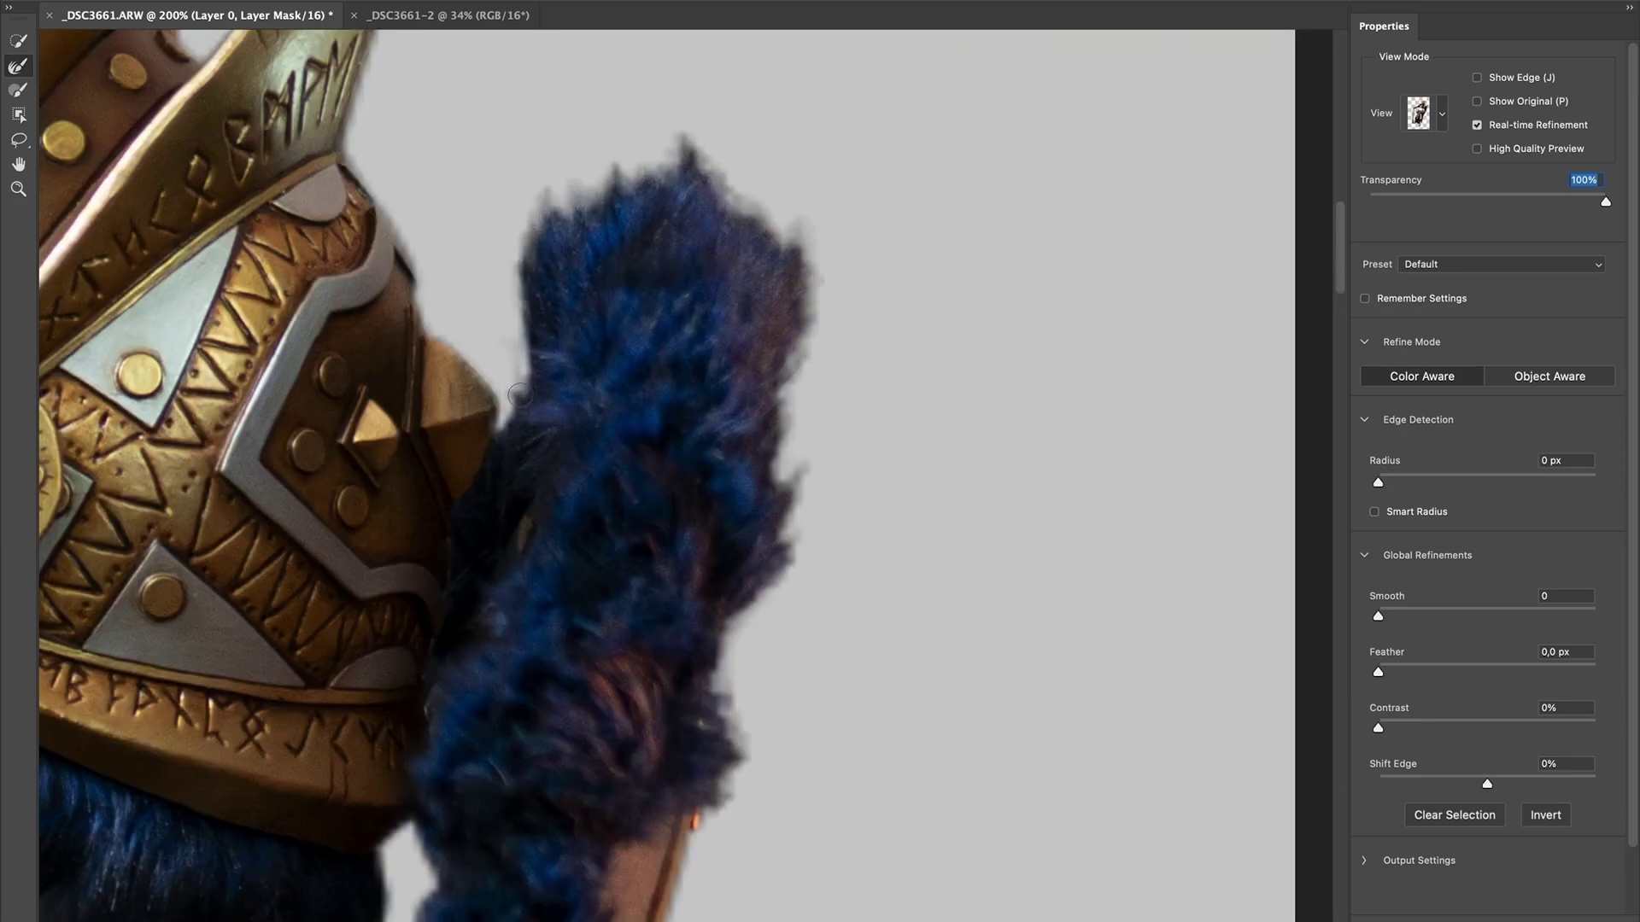
scroll(561, 425, down, 5)
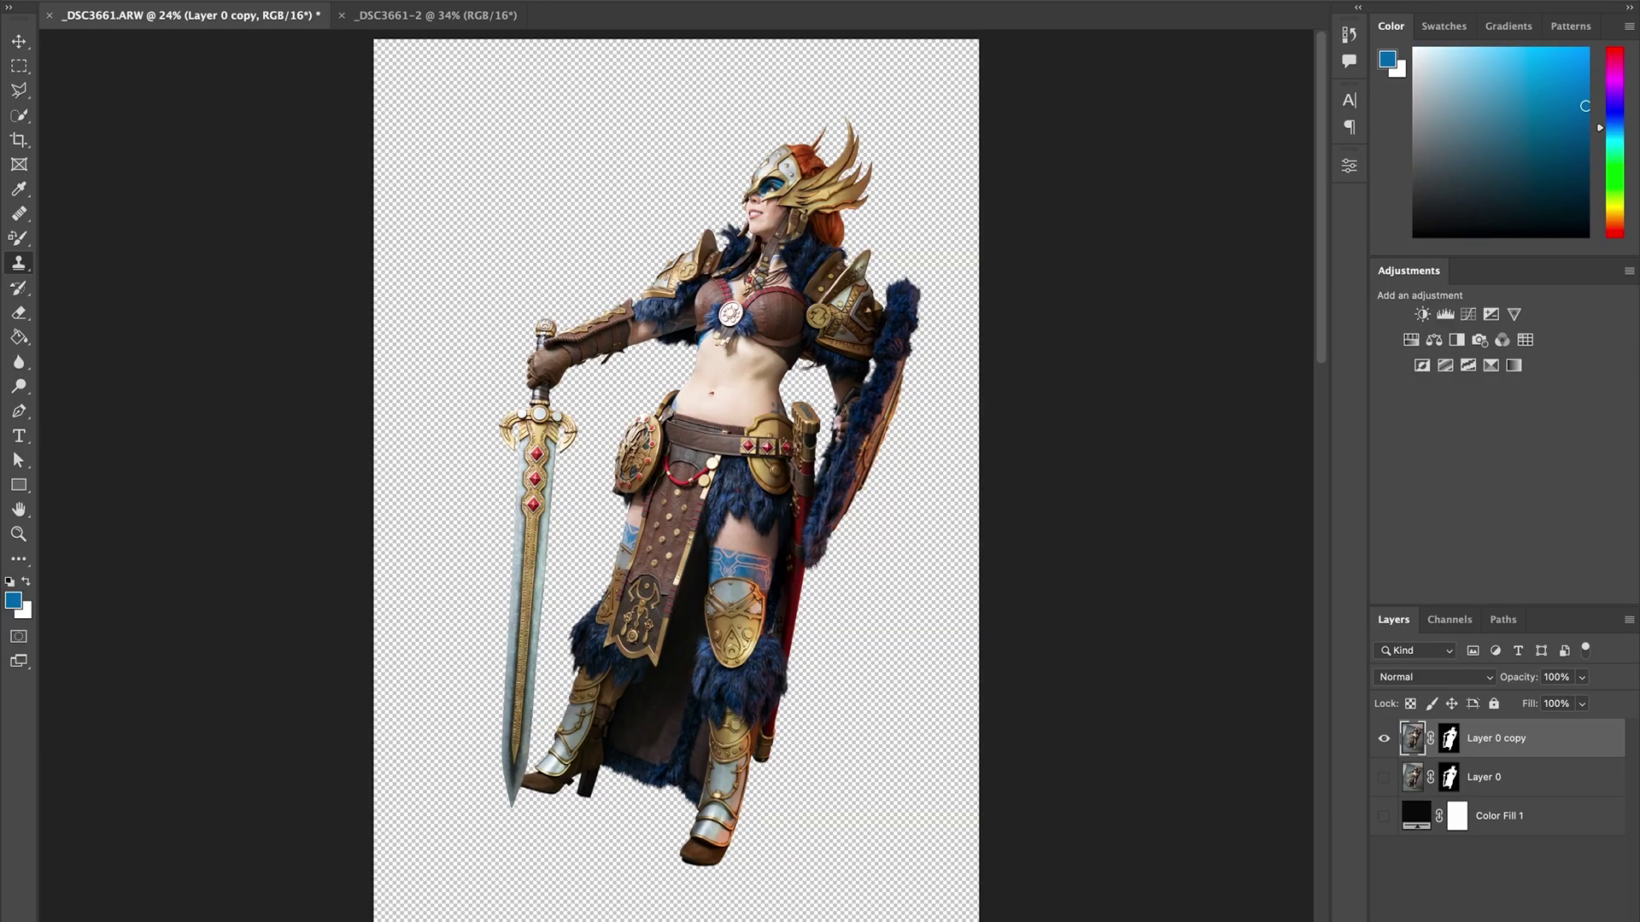
Save a copy of the transparent cut-out figure as Valkyrie4.png.
click(140, 2)
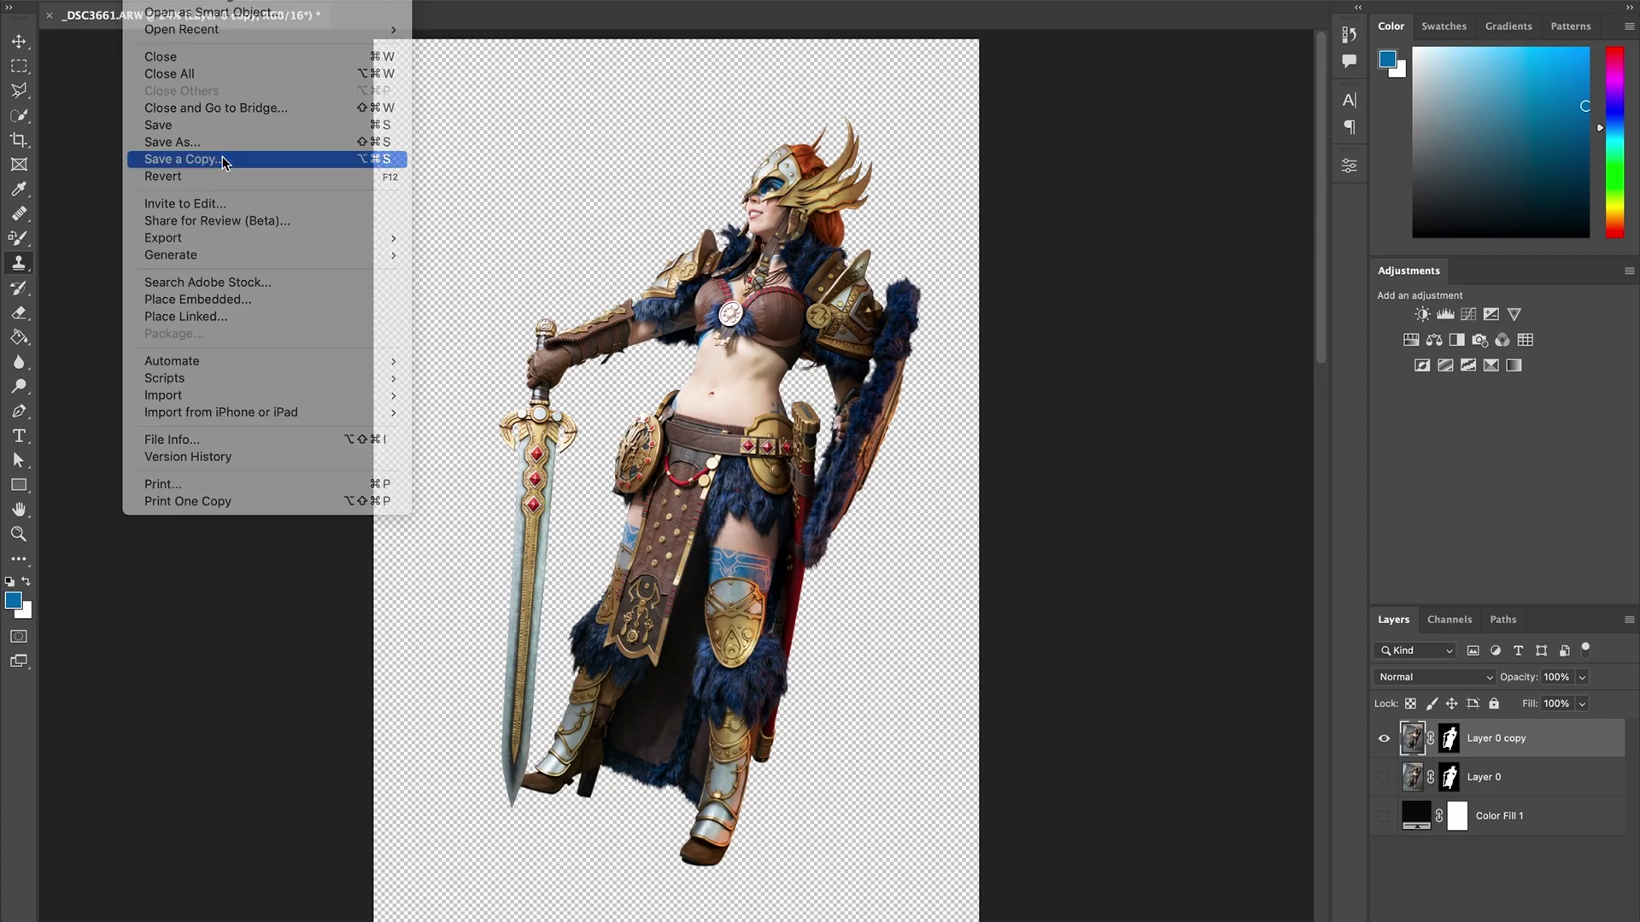
click(222, 160)
text(Val)
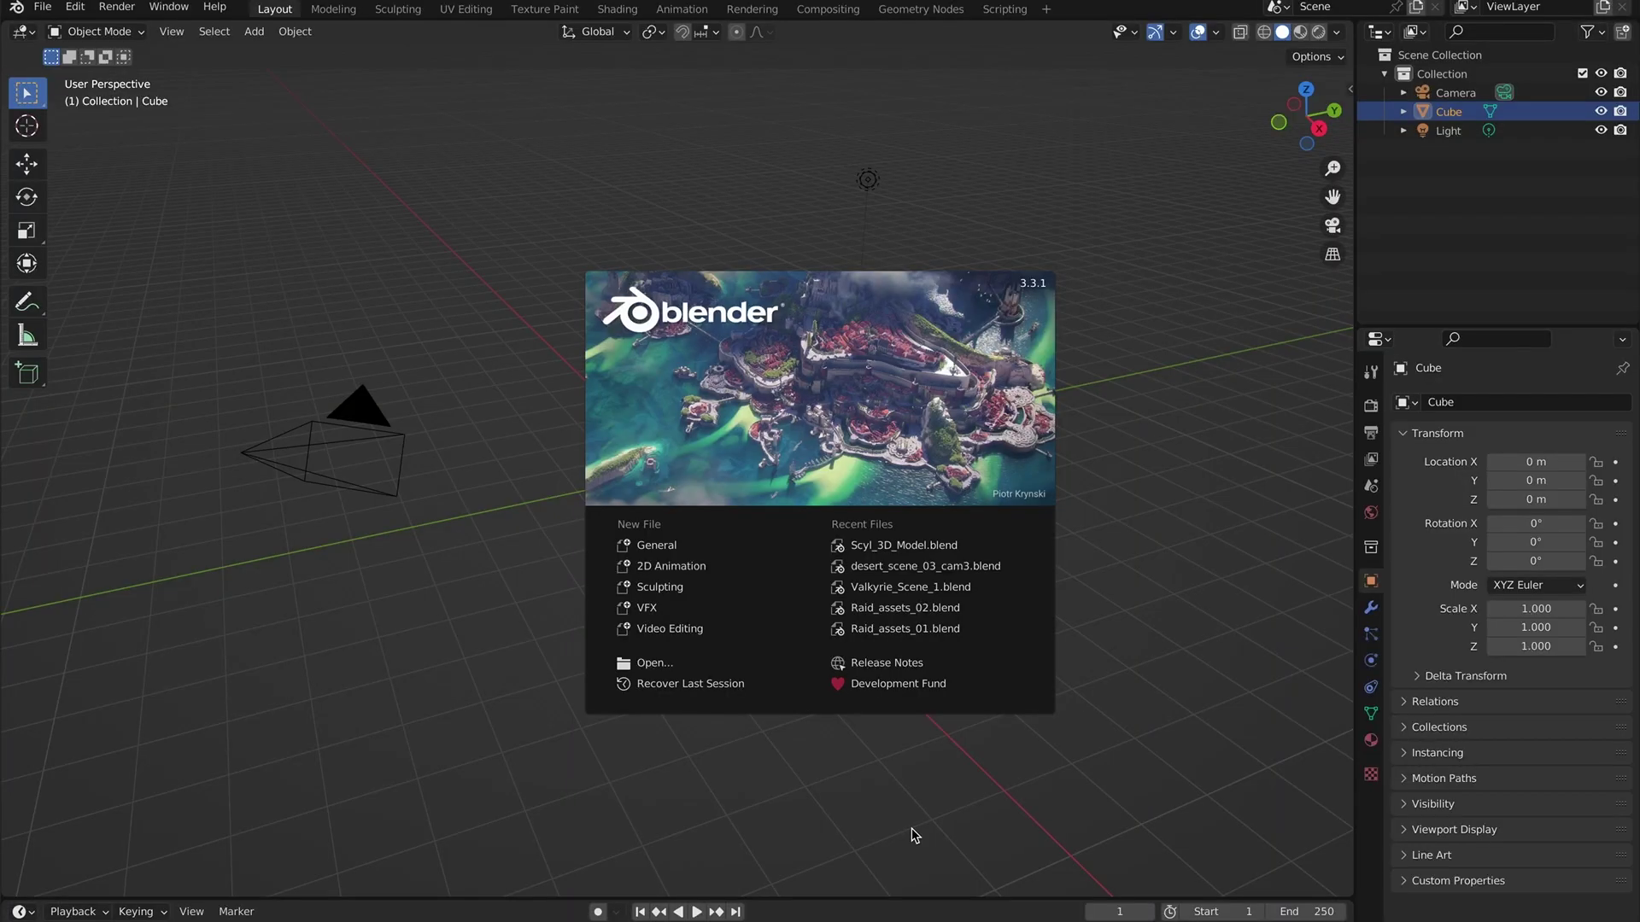
Switch to Blender, dismiss the splash screen and move the default cube about 3.7 m along the Y axis.
click(913, 835)
click(856, 598)
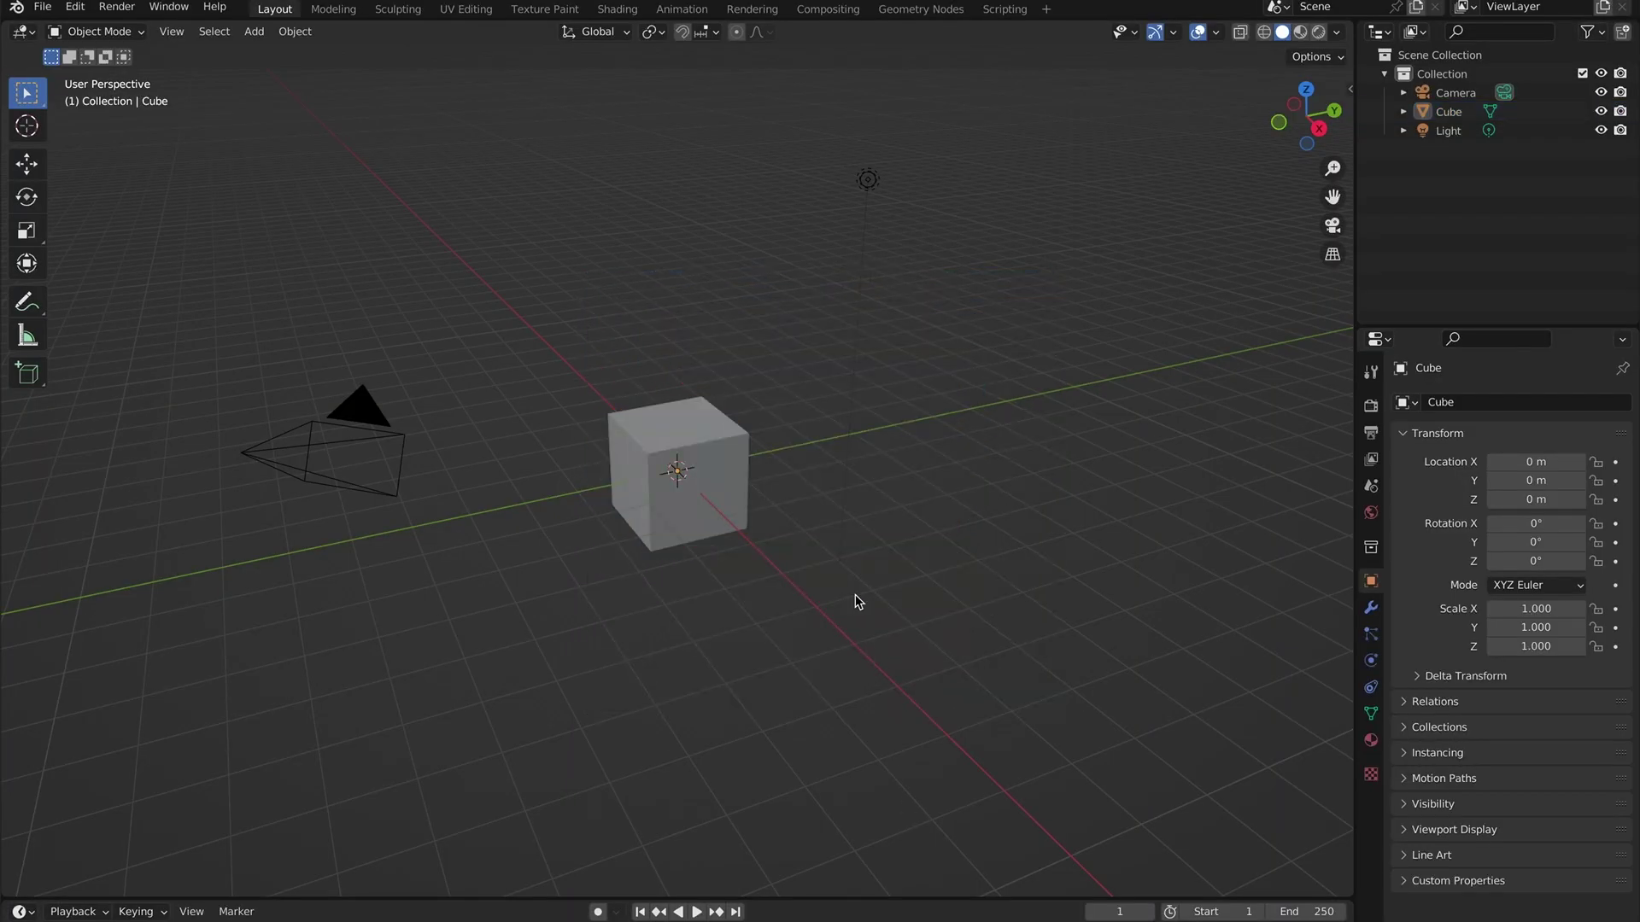
click(704, 500)
key(n)
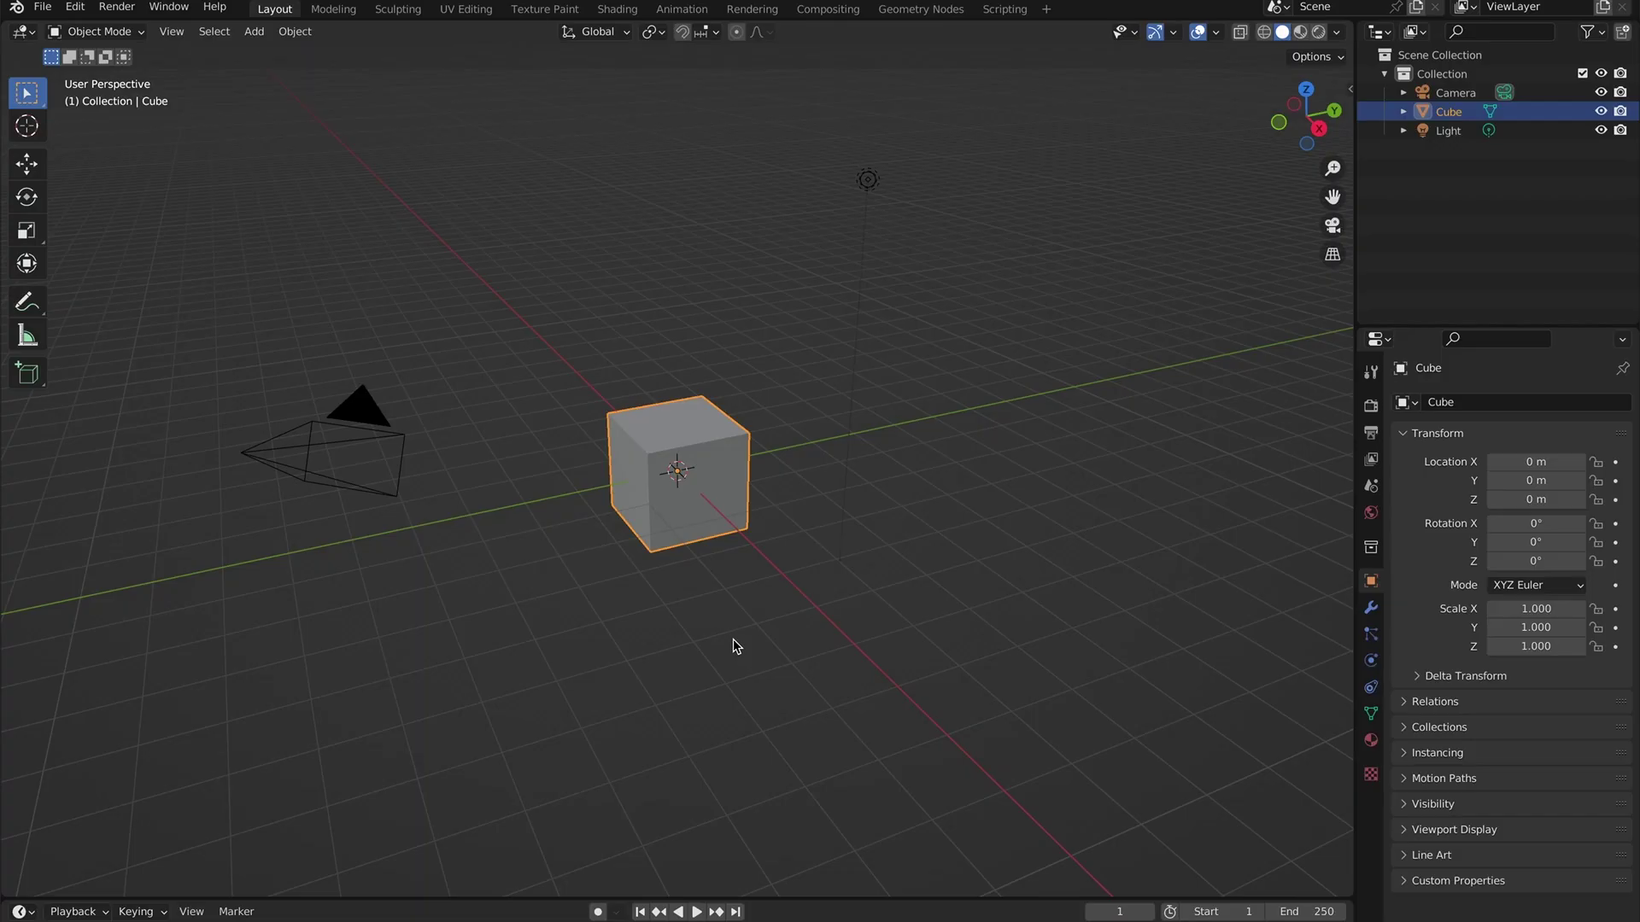
key(g)
key(y)
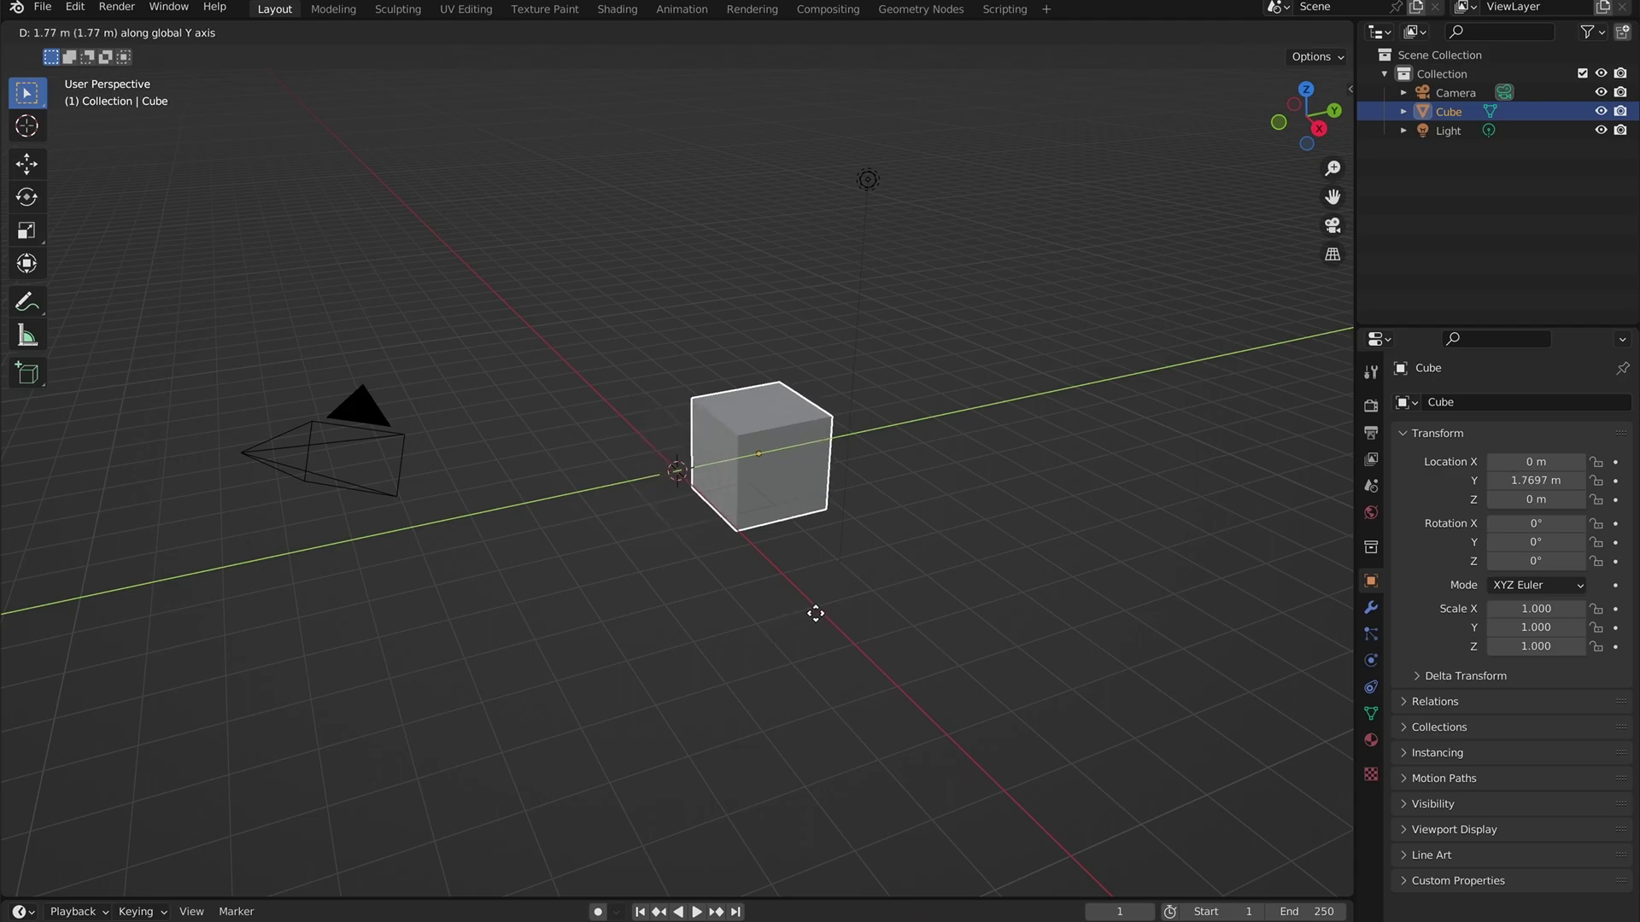
click(867, 593)
Import Valkyrie4.png with Images as Planes using an Emit material, and display the scene in Material Preview shading.
click(42, 7)
mouse_move(74, 262)
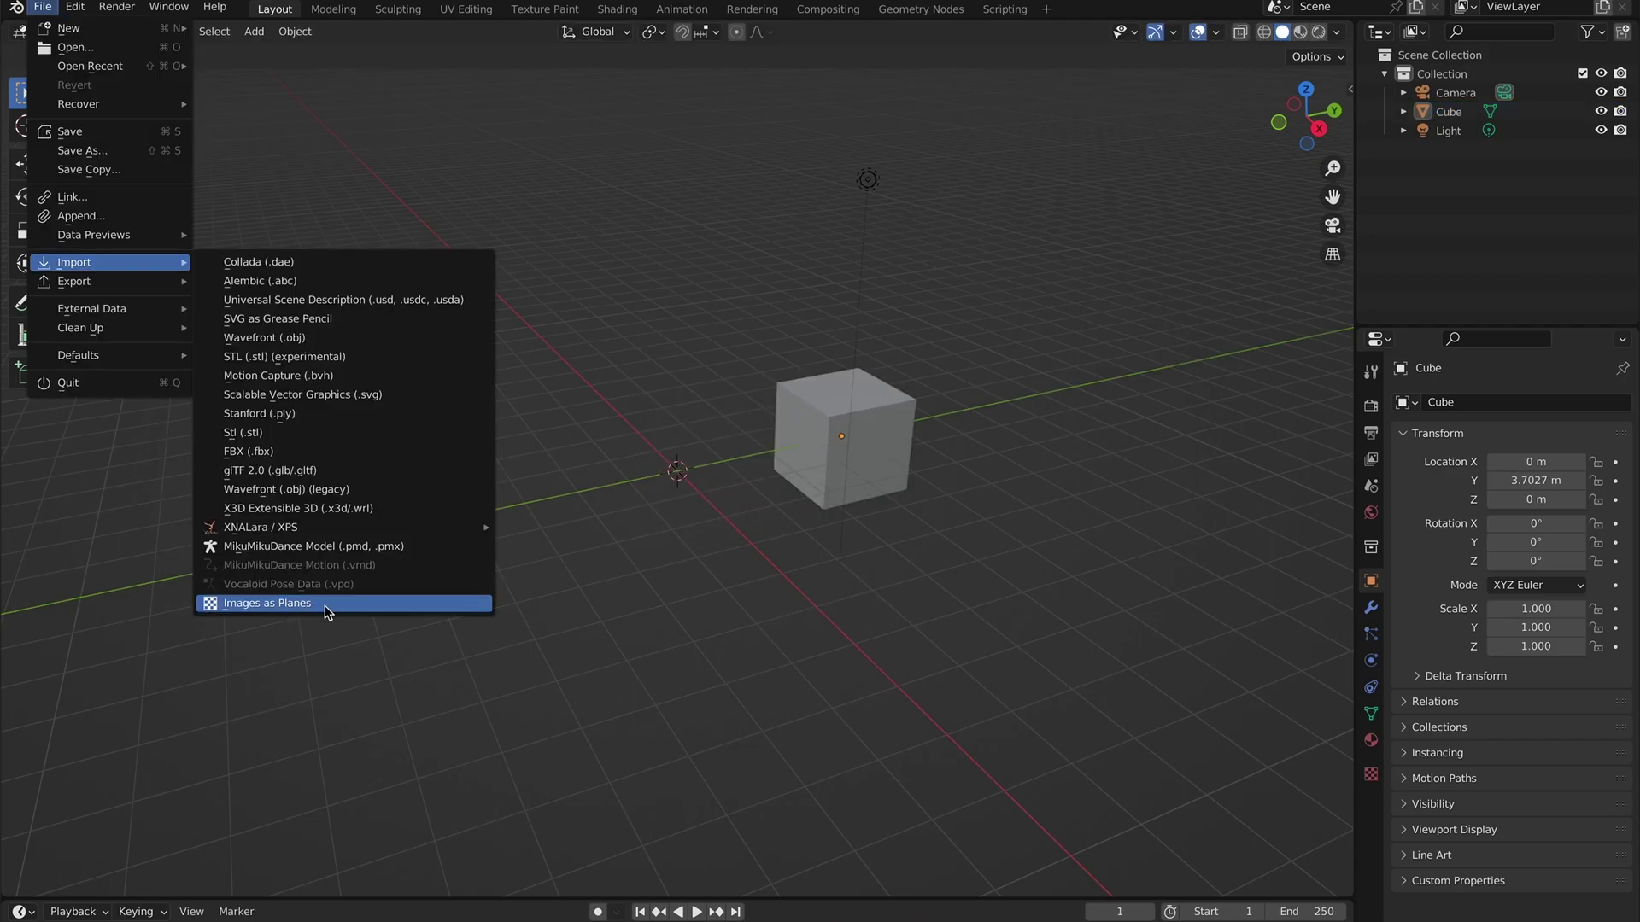
click(371, 603)
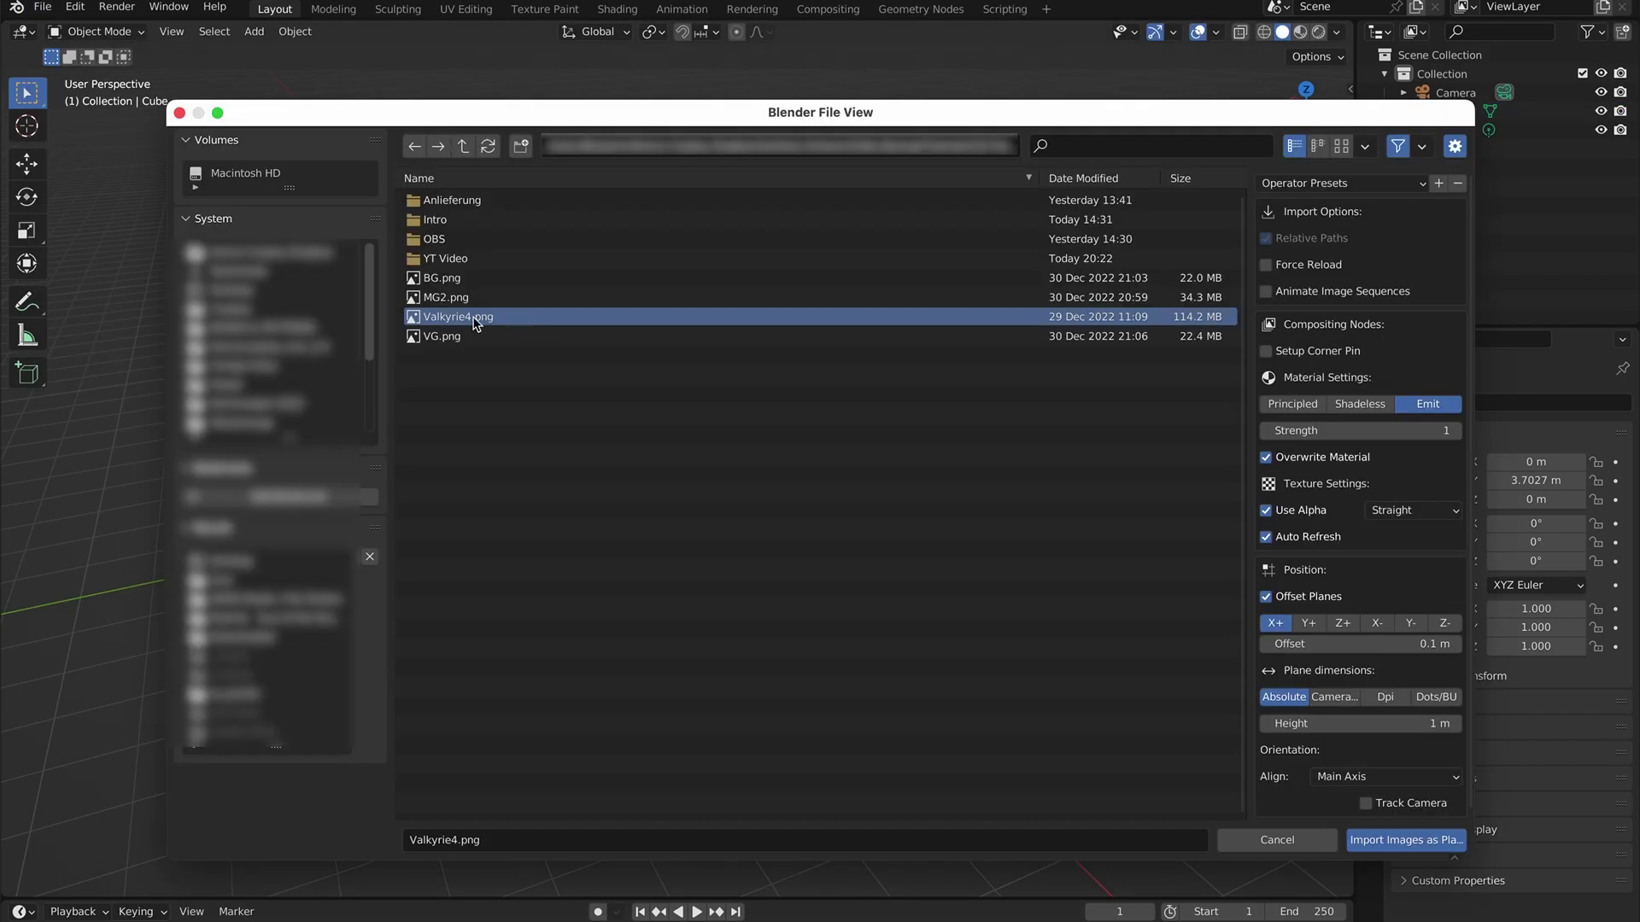
click(1413, 843)
scroll(834, 526, up, 5)
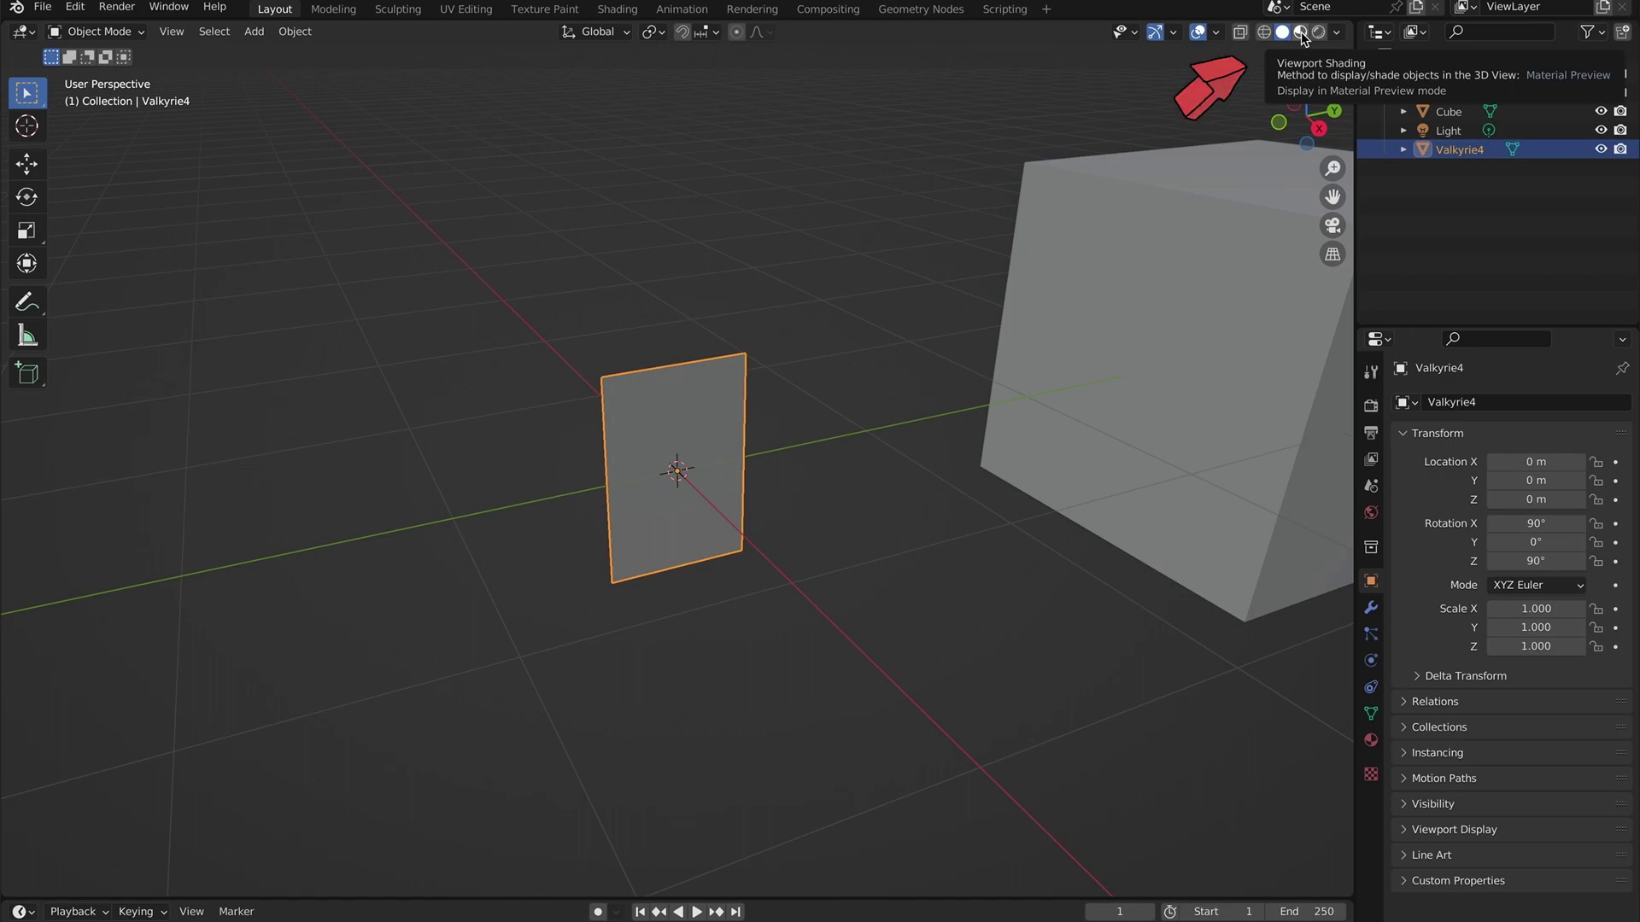
click(1301, 34)
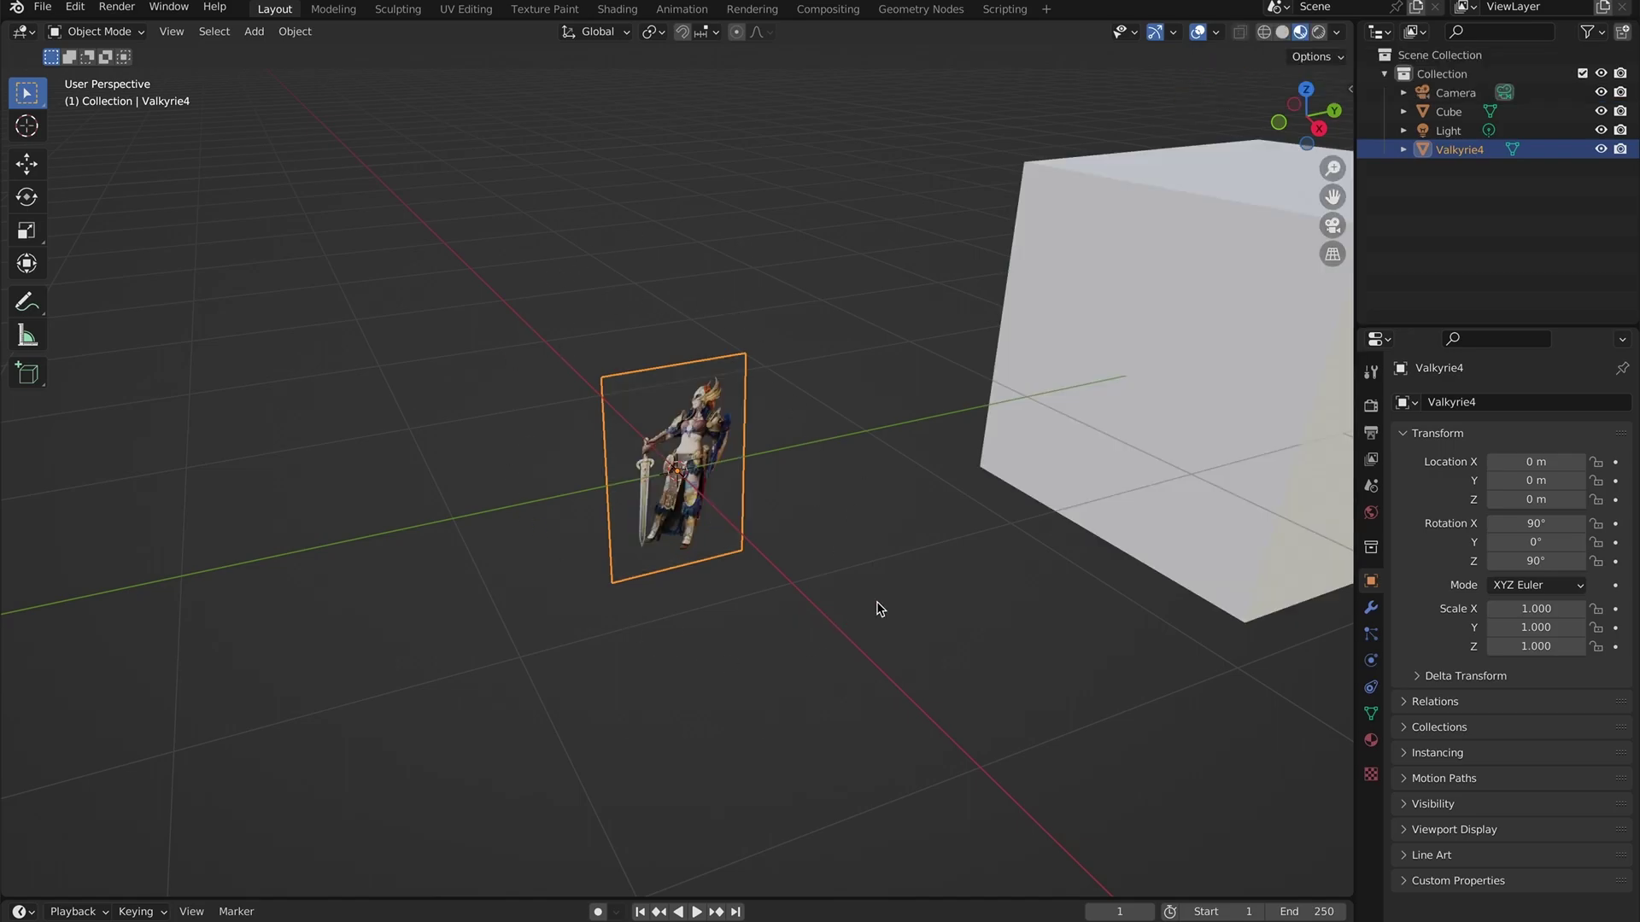
Set the cube's dimensions to 0.5 m in X, 0.5 m in Y and 1.75 m in Z.
key(n)
middle_drag(901, 542, 749, 603)
scroll(744, 604, up, 5)
scroll(815, 628, up, 3)
middle_drag(1047, 589, 911, 638)
scroll(940, 598, down, 8)
click(1050, 432)
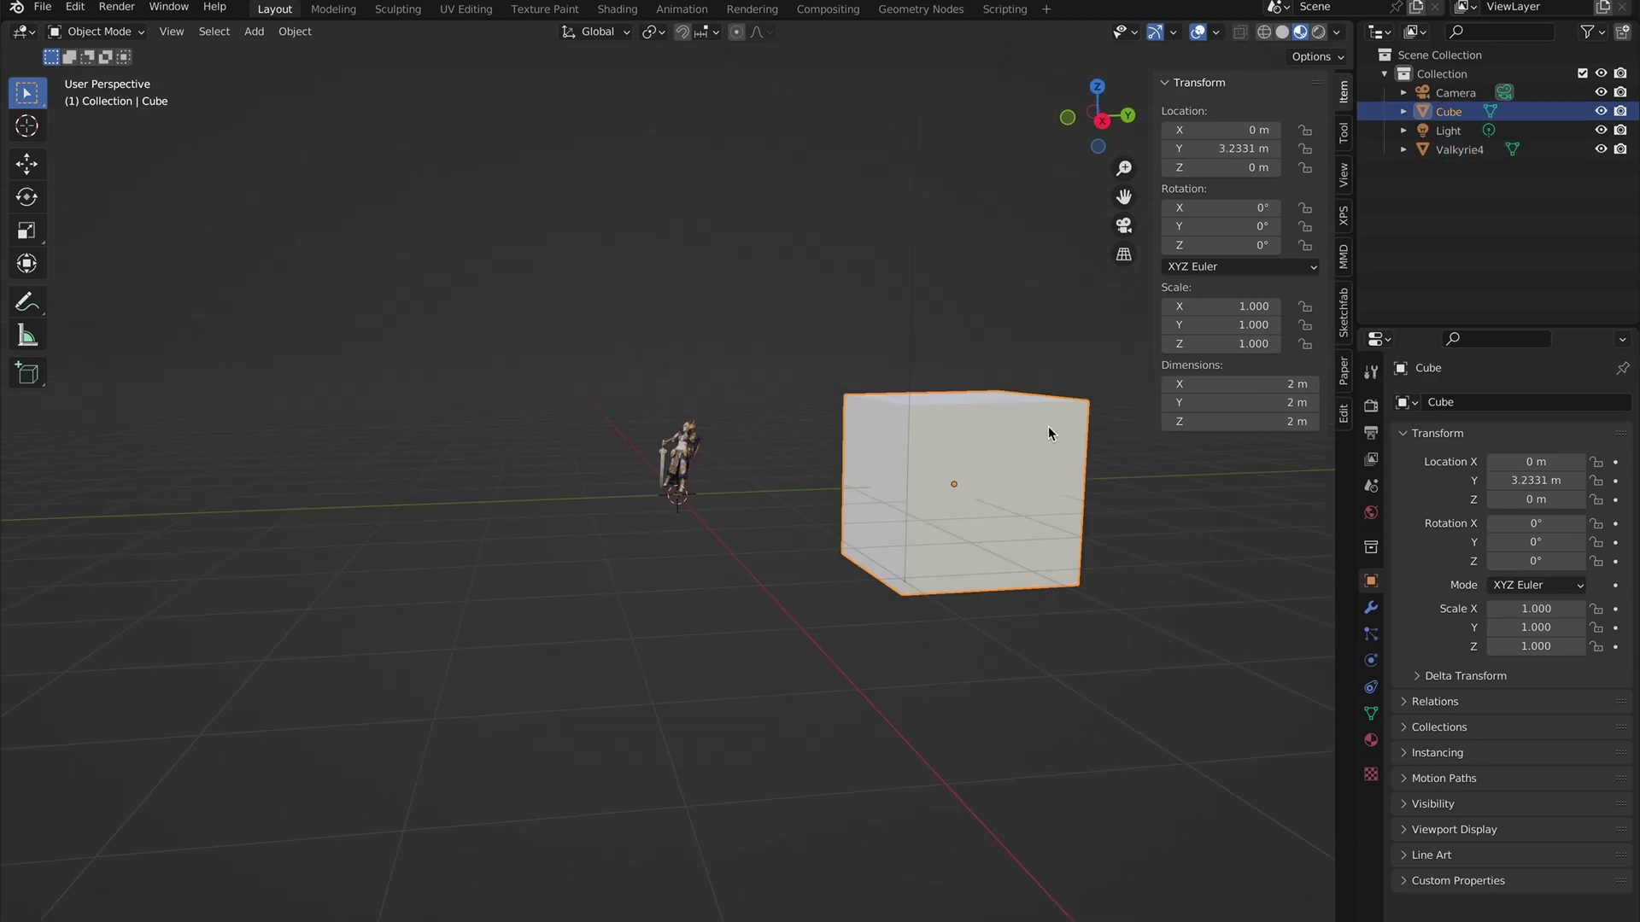
click(1260, 425)
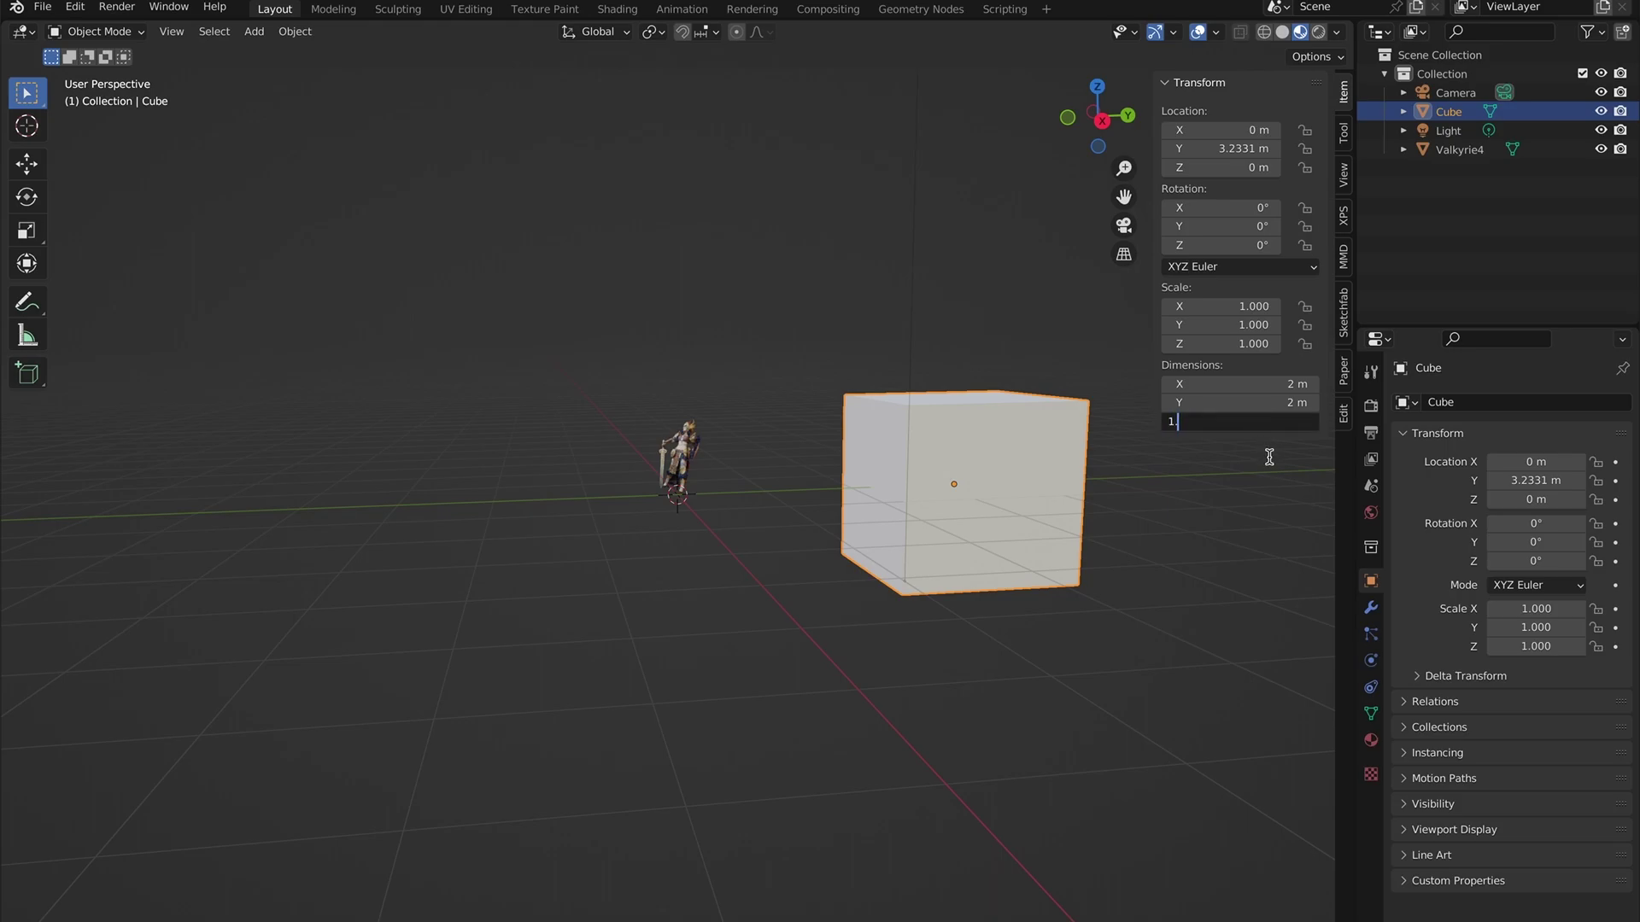
key(Return)
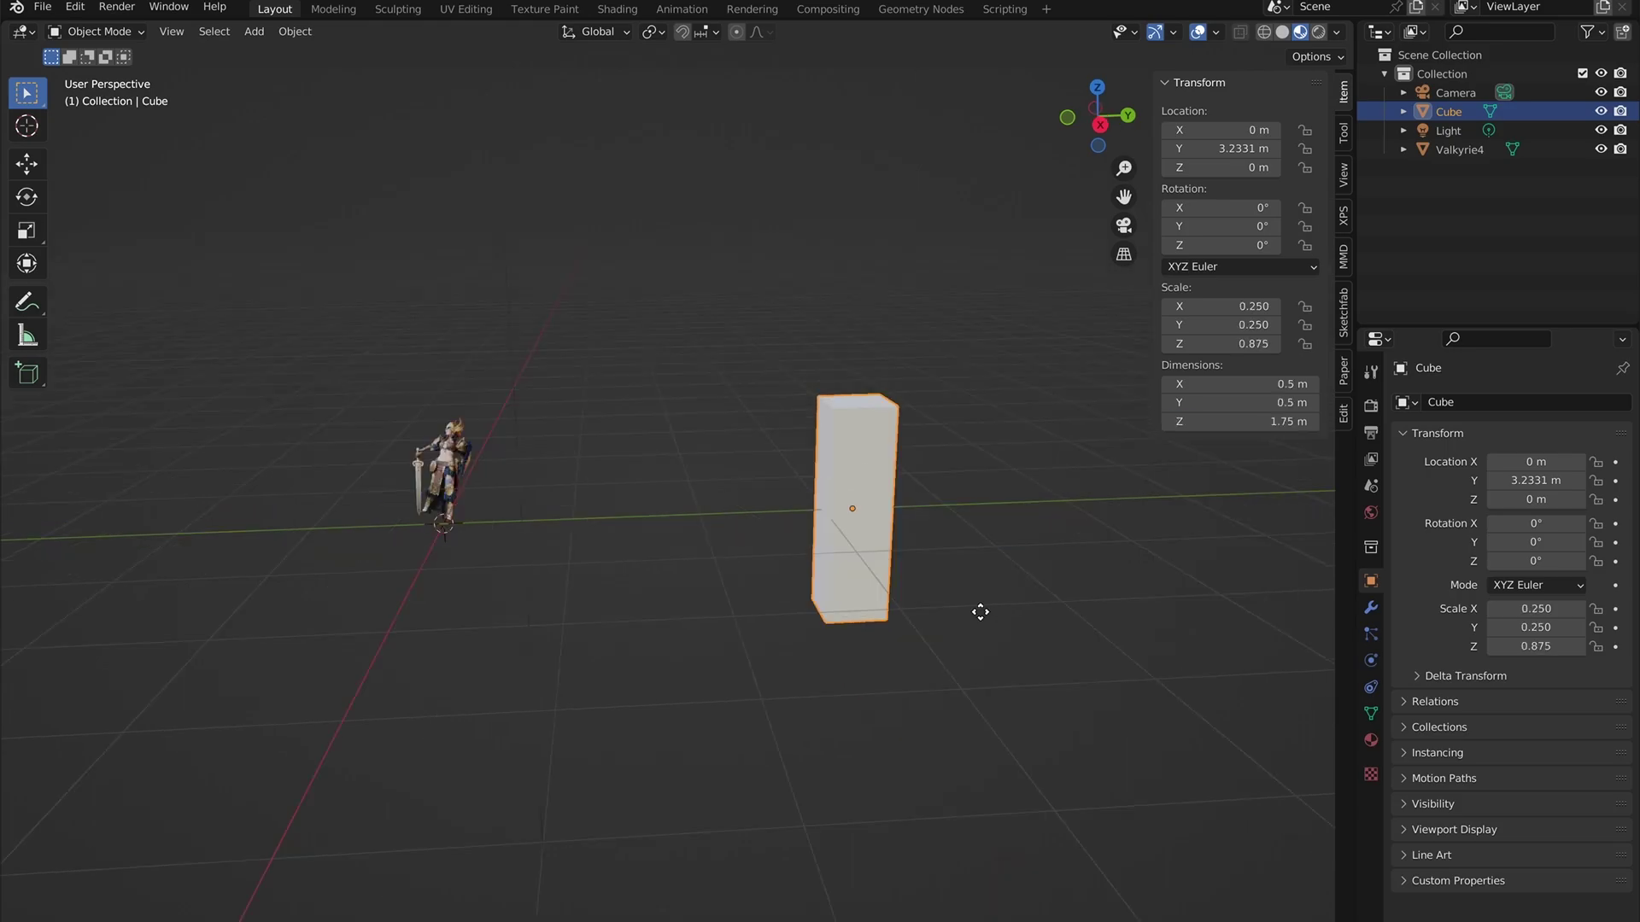
Raise the cube about 0.88 m along Z so its base rests on the ground plane.
key(g)
key(z)
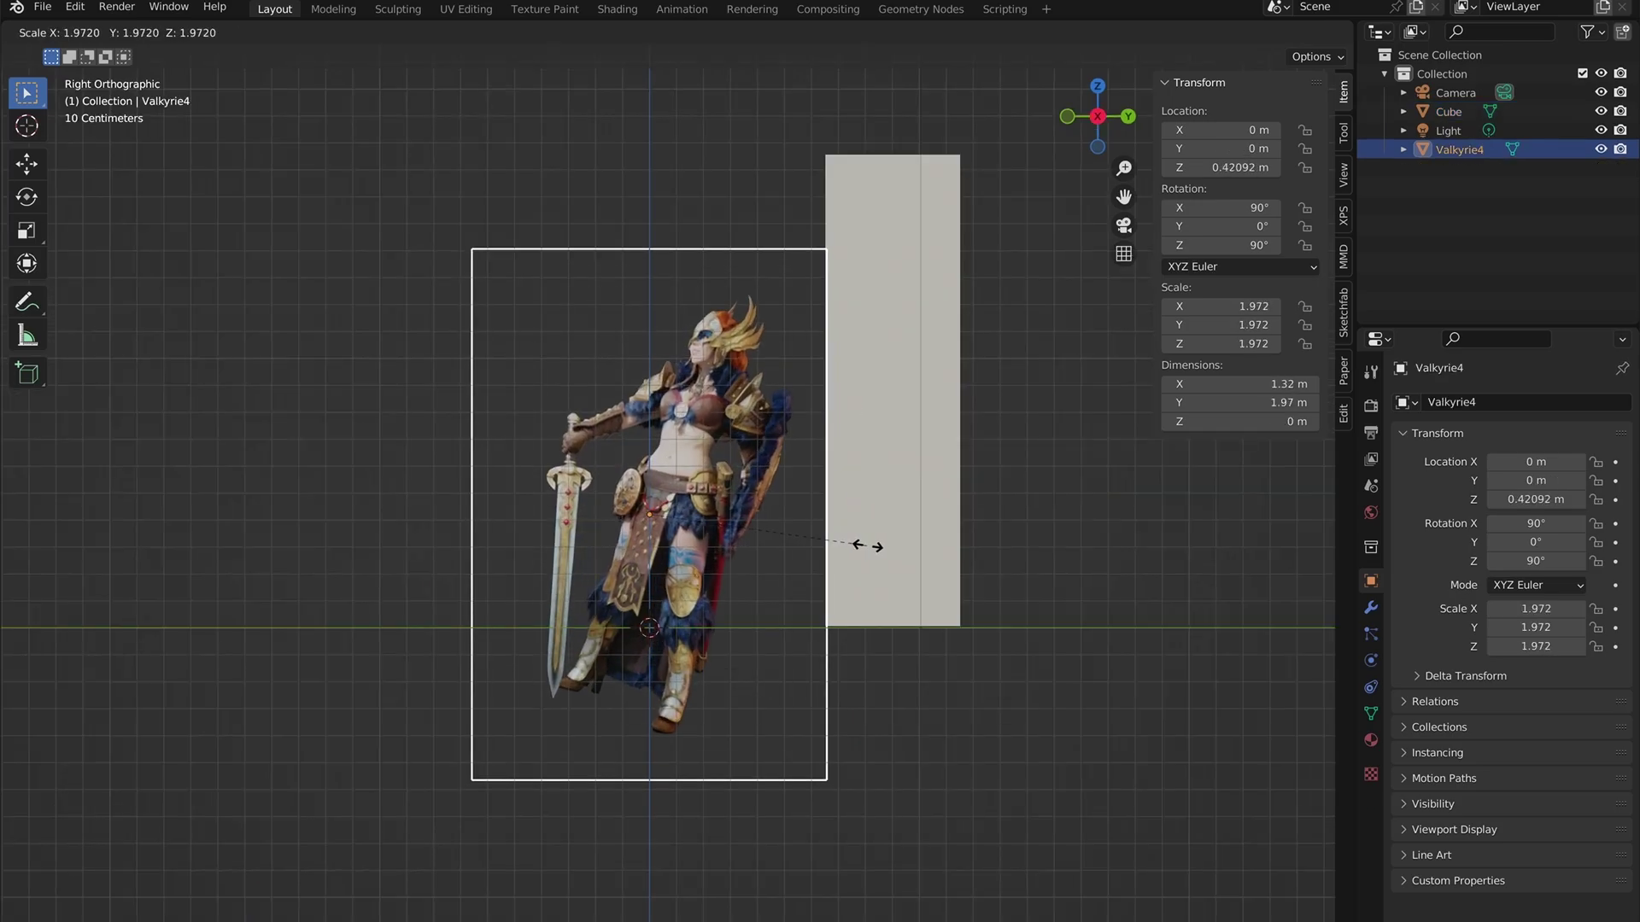
Scale the Valkyrie4 plane to about 2.3 and raise it to about Z 0.89 m to match the reference cube.
click(870, 547)
key(g)
key(z)
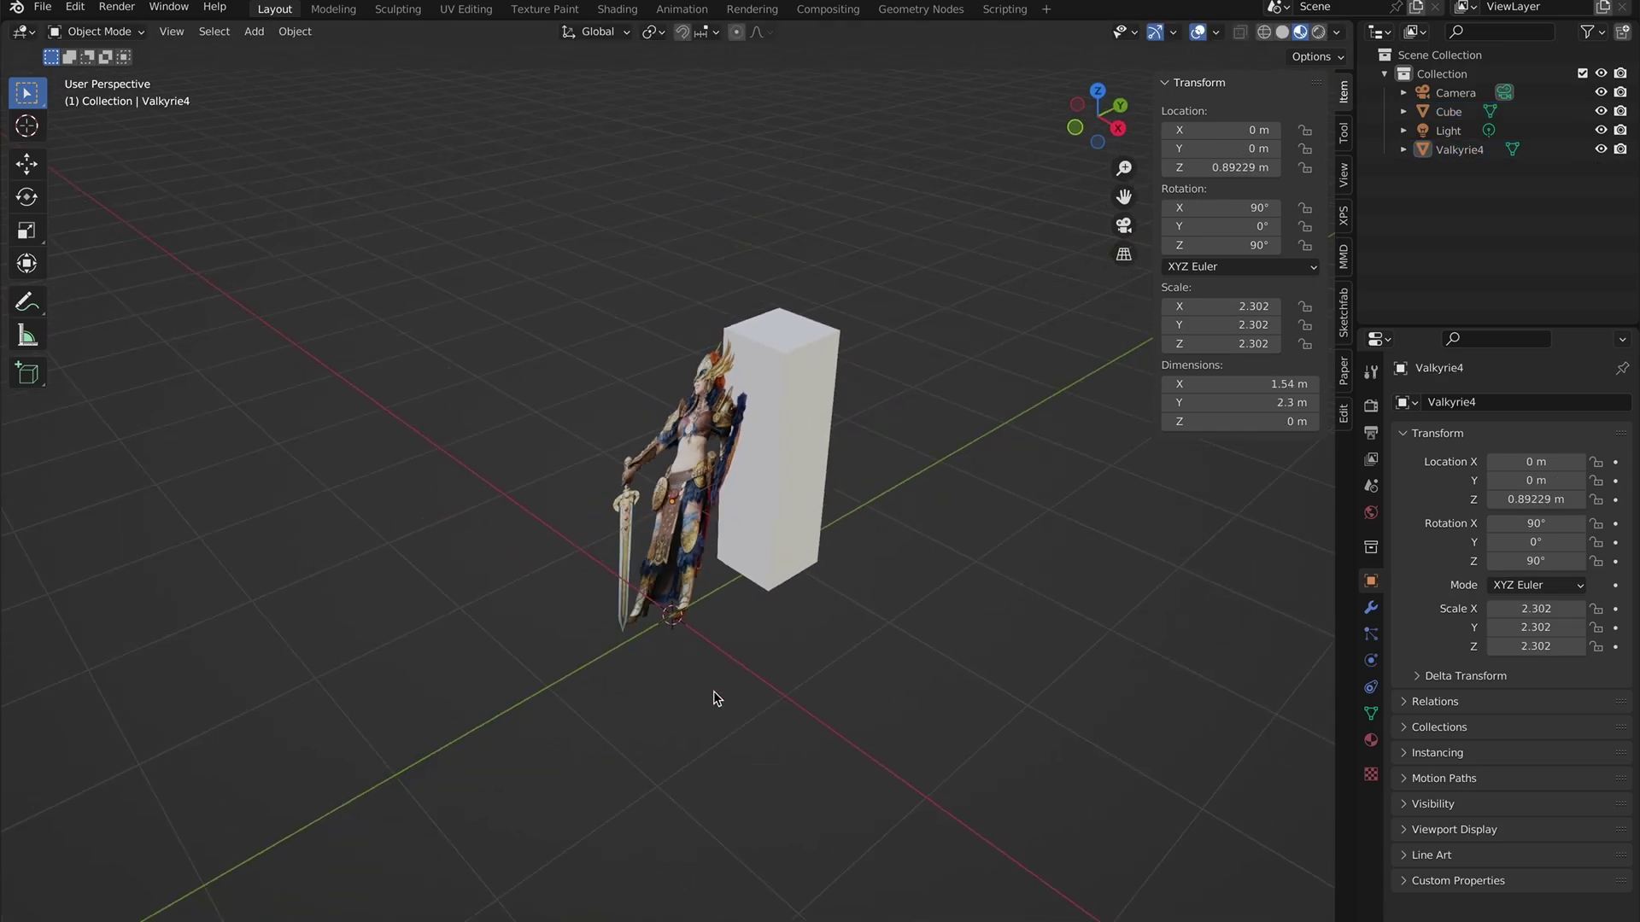
Rotate the Valkyrie4 plane from the top view to 0° about the Z axis.
scroll(714, 690, down, 5)
mouse_move(712, 690)
middle_down()
mouse_move(769, 707)
mouse_move(717, 666)
mouse_move(704, 701)
middle_up()
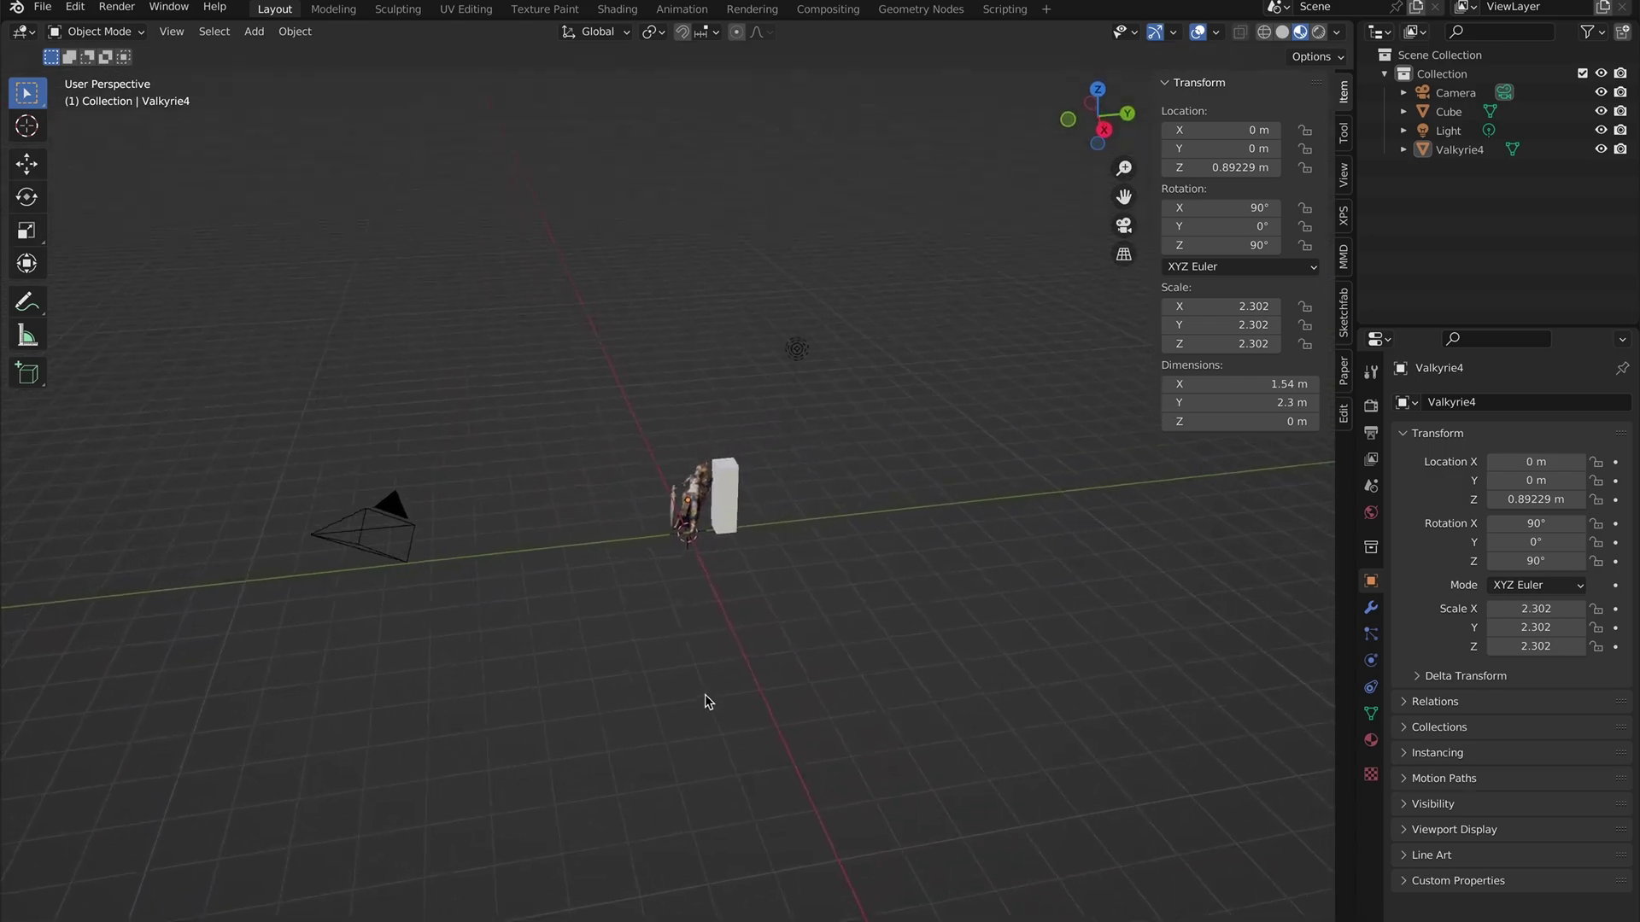
click(381, 521)
middle_drag(382, 514, 692, 629)
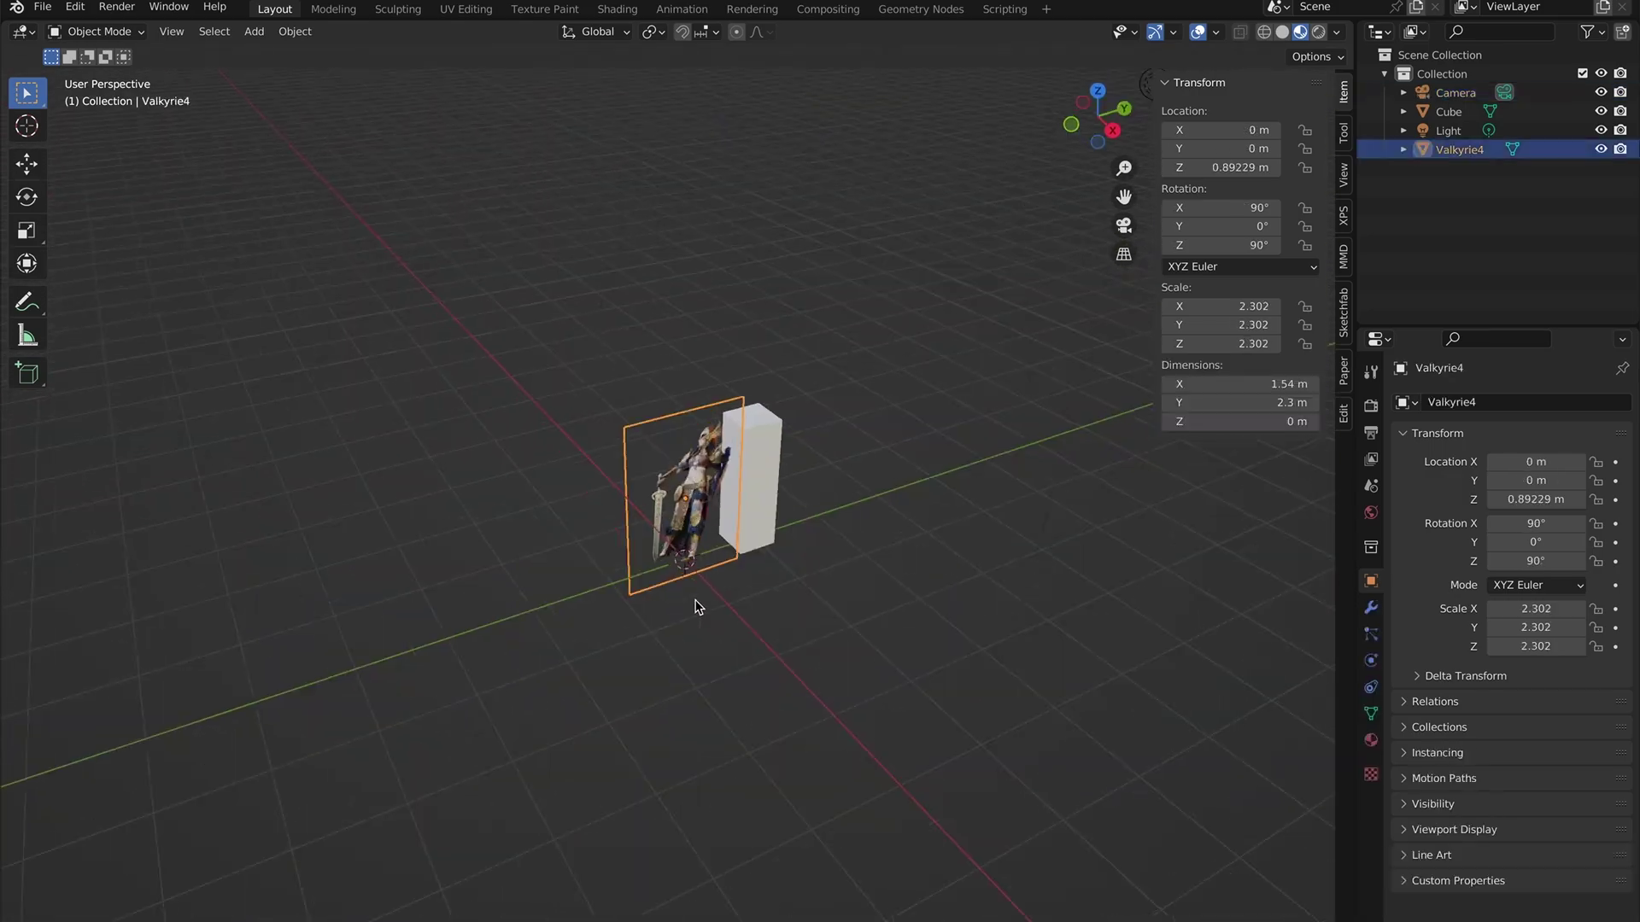
middle_drag(694, 601, 806, 617)
key(KP_7)
key(r)
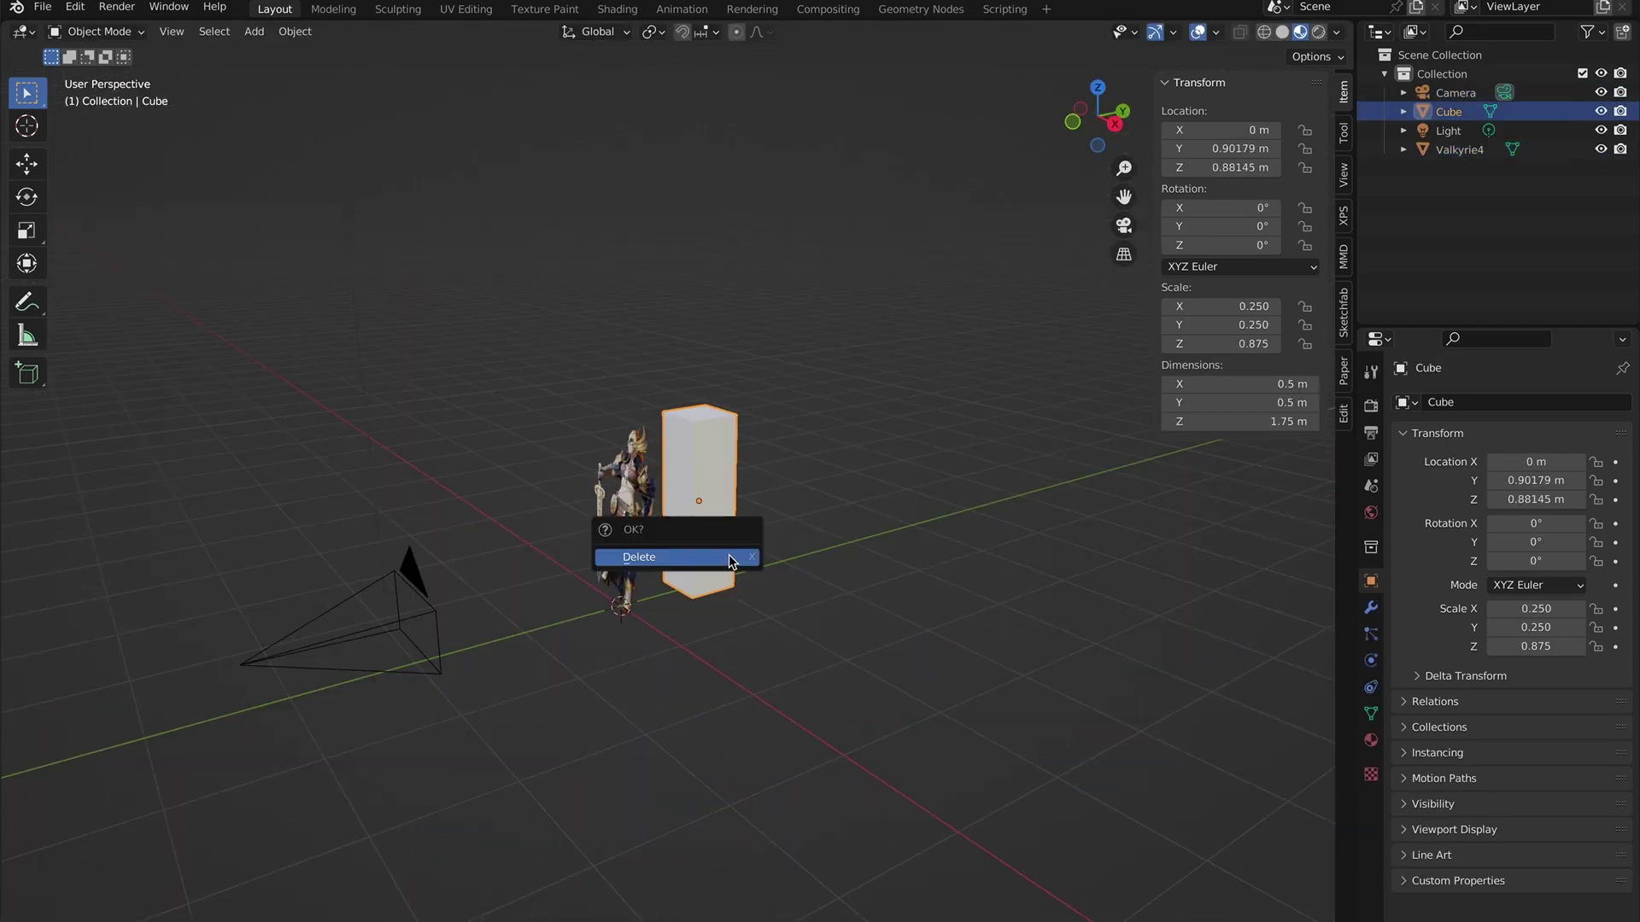
Delete the cube used as the height reference.
click(731, 565)
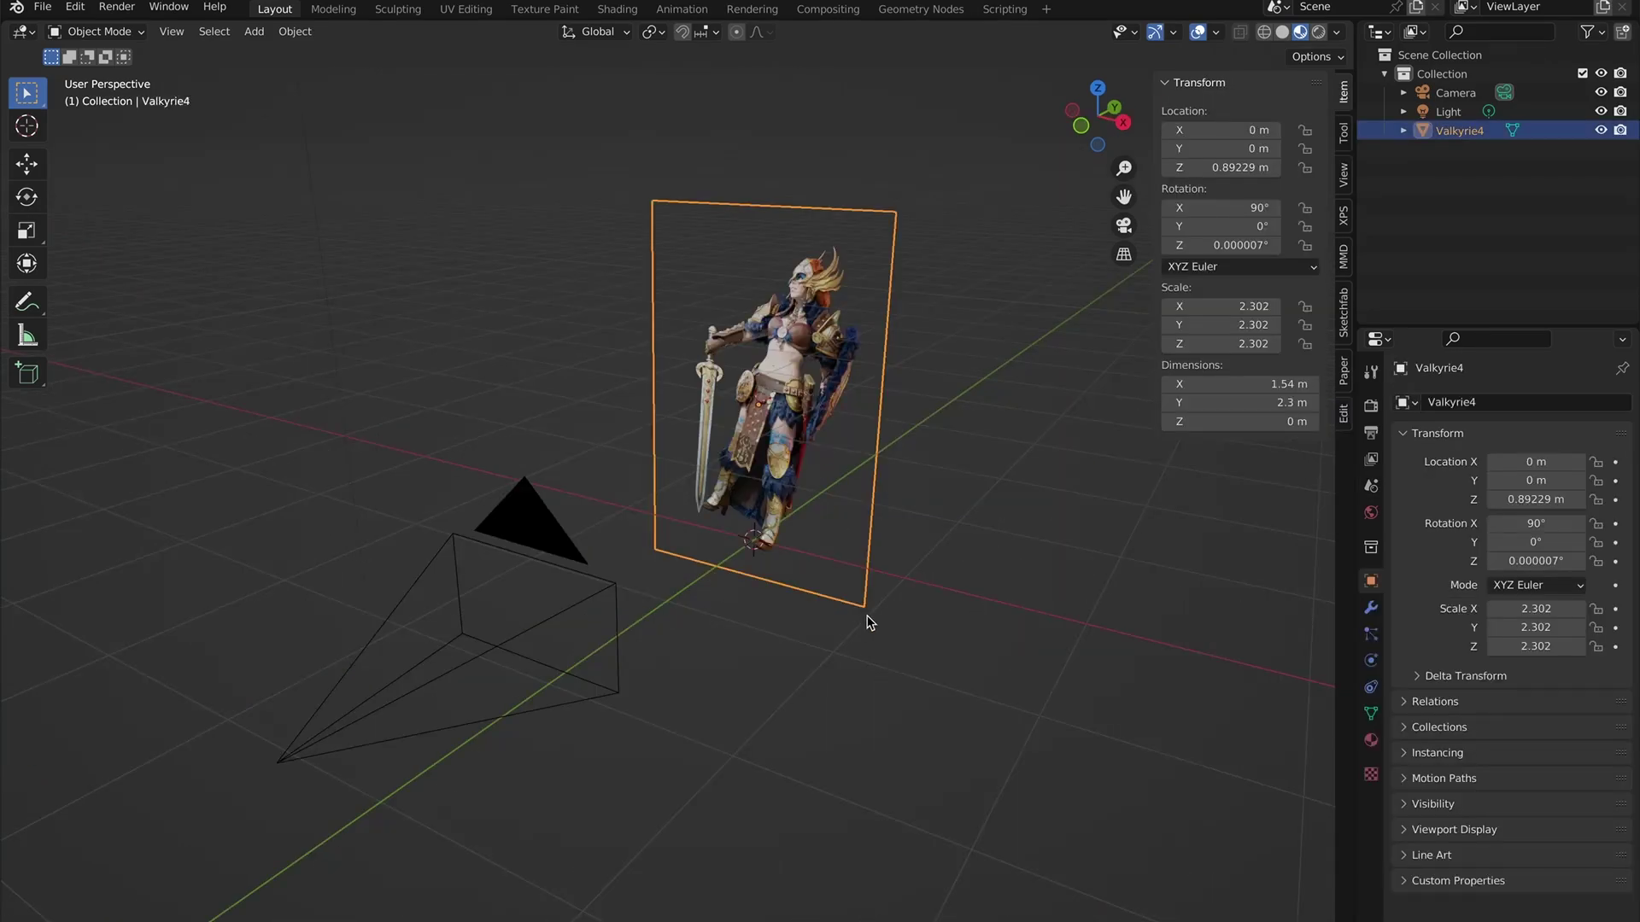
Set the render resolution to 5304 × 7952 px to match the photo's pixel dimensions.
middle_drag(867, 623, 825, 589)
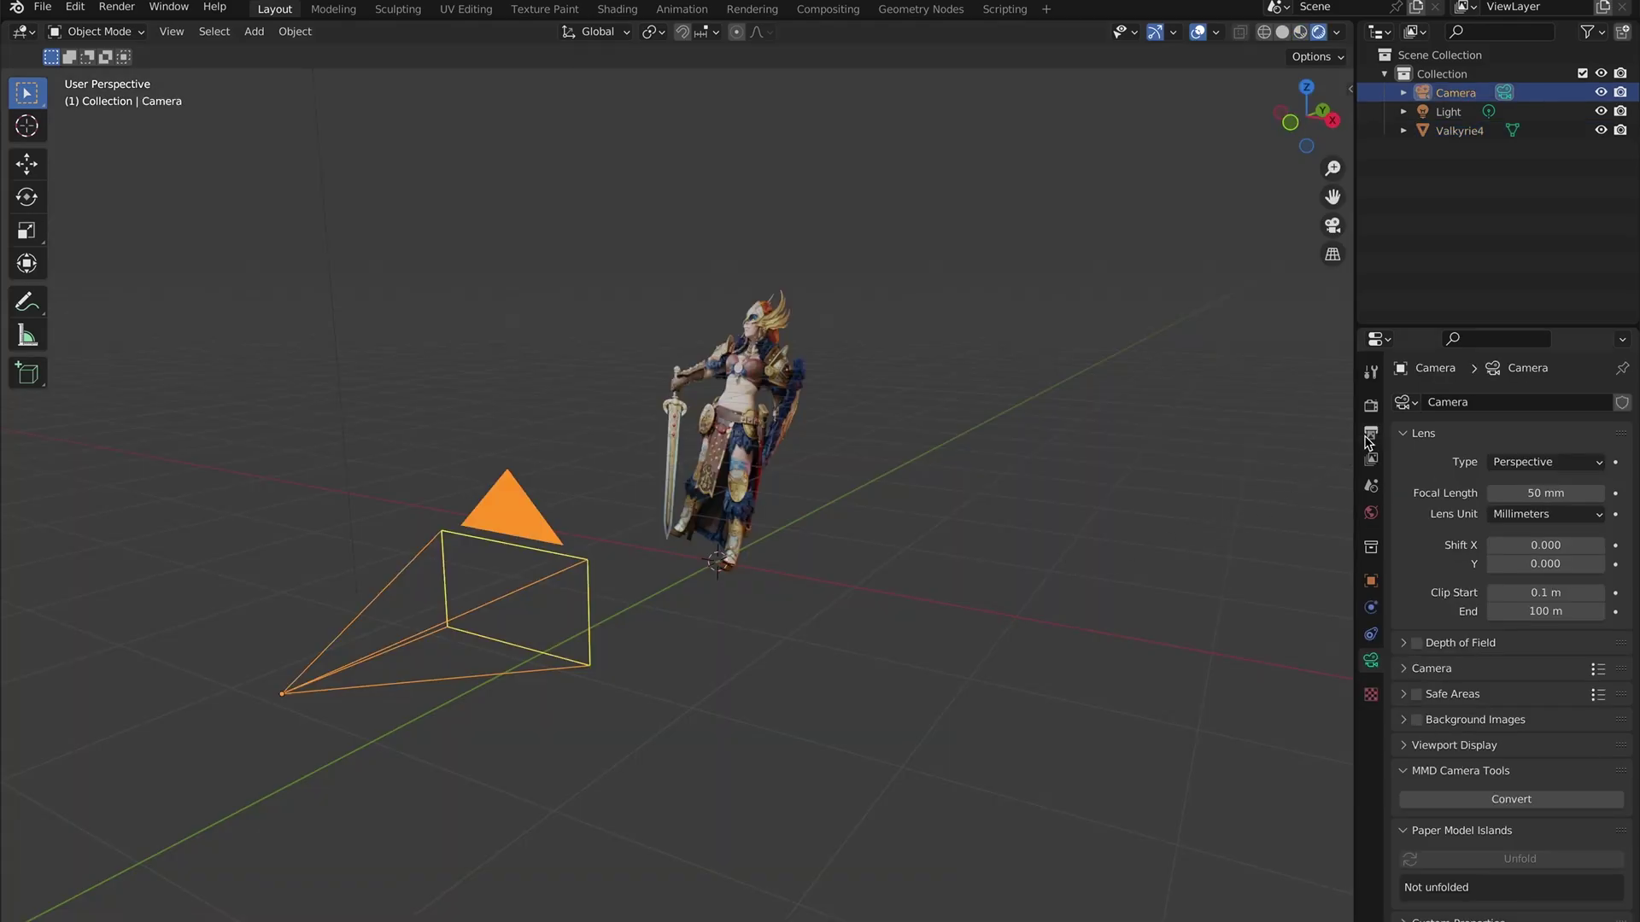
click(1371, 434)
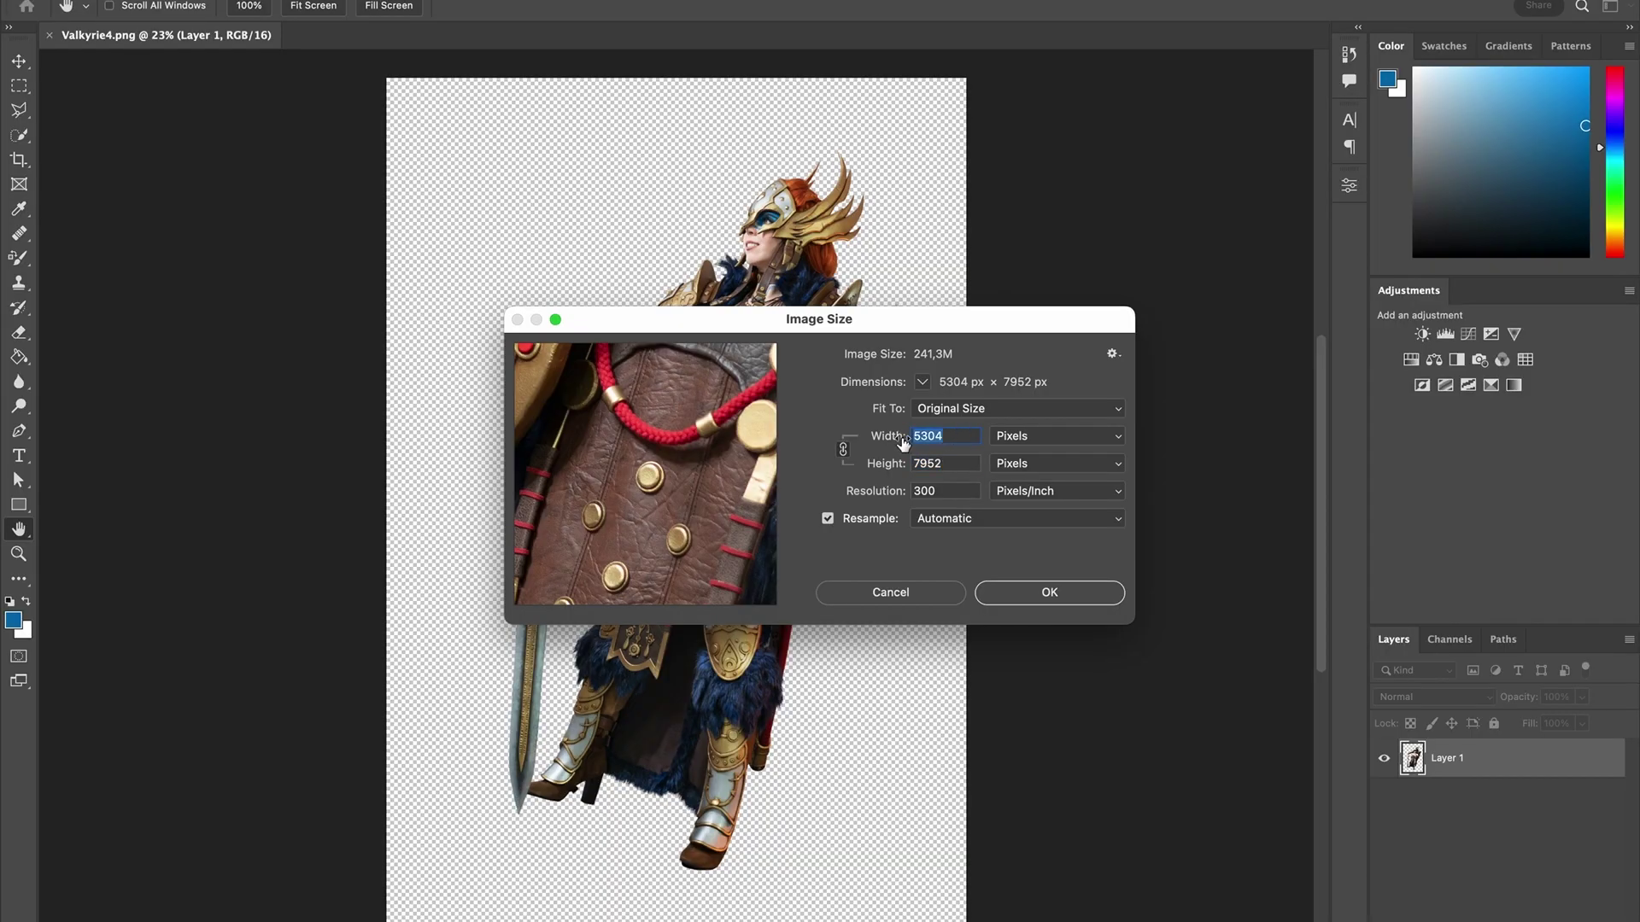
text(5304)
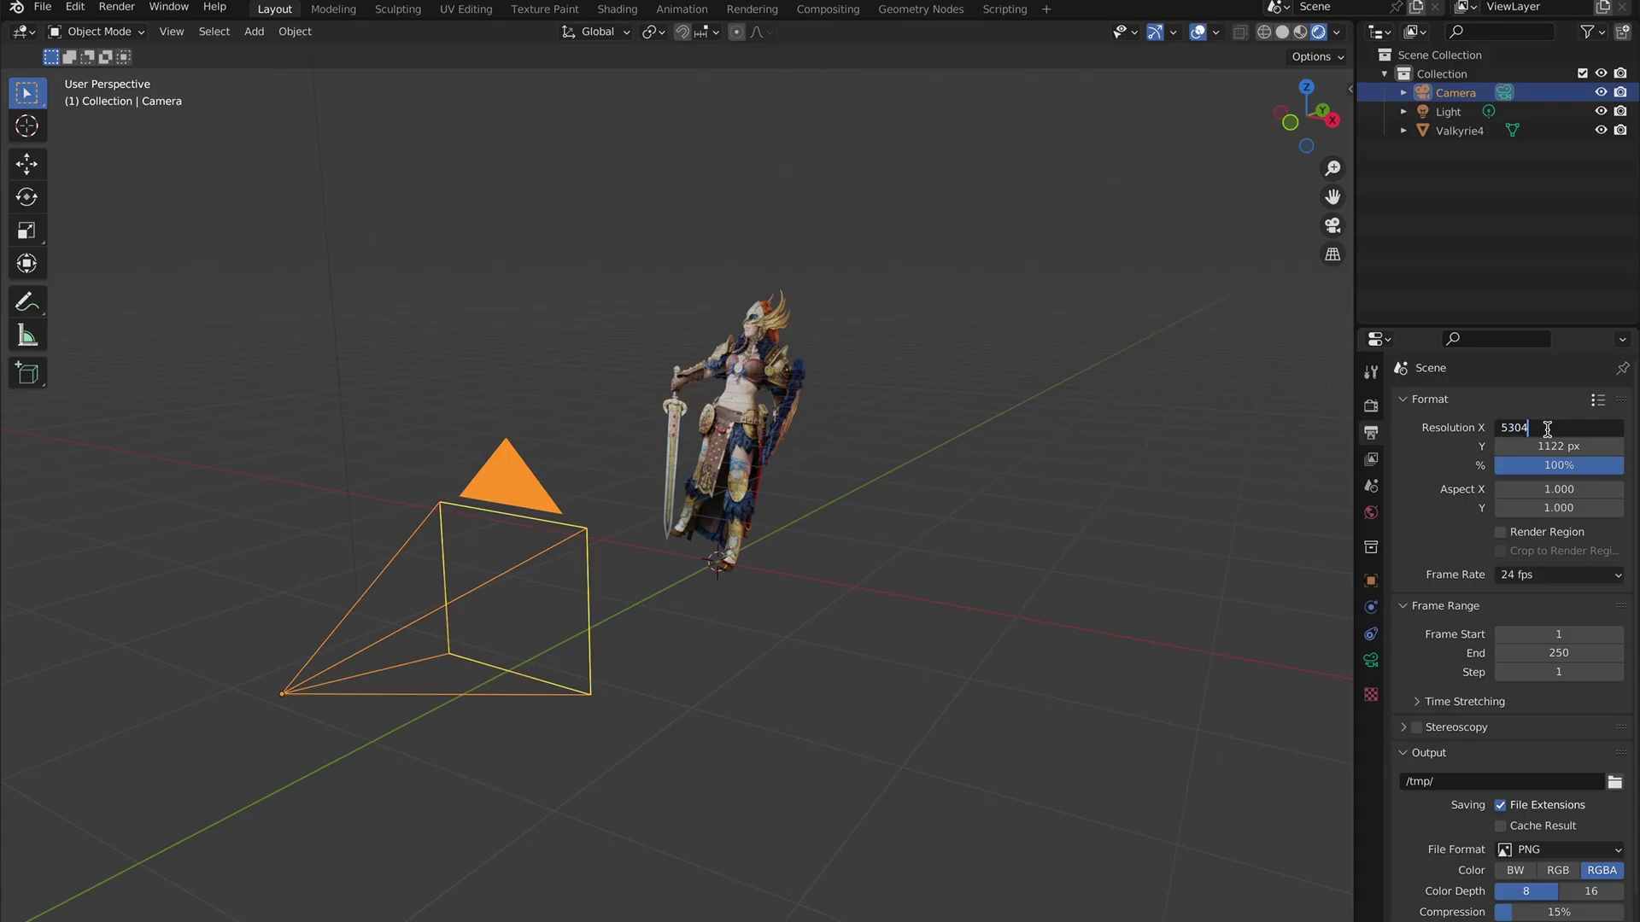
key(Tab)
text(7952)
key(Return)
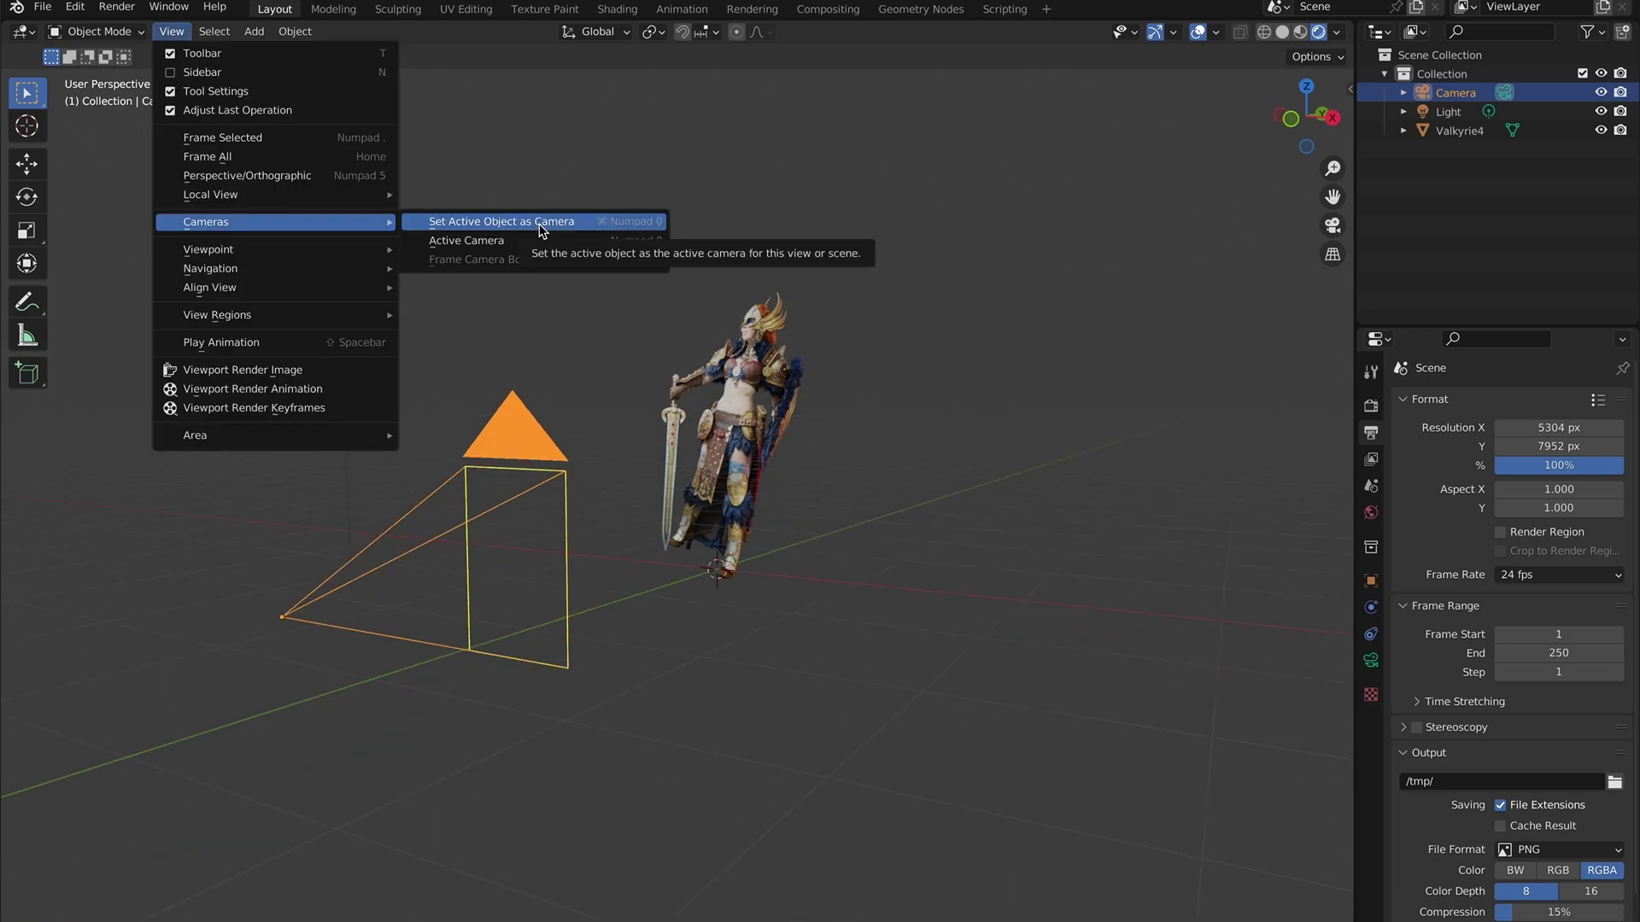
Make the camera the active scene camera, lock it to the view and frame the Valkyrie4 plane exactly within its border.
click(540, 222)
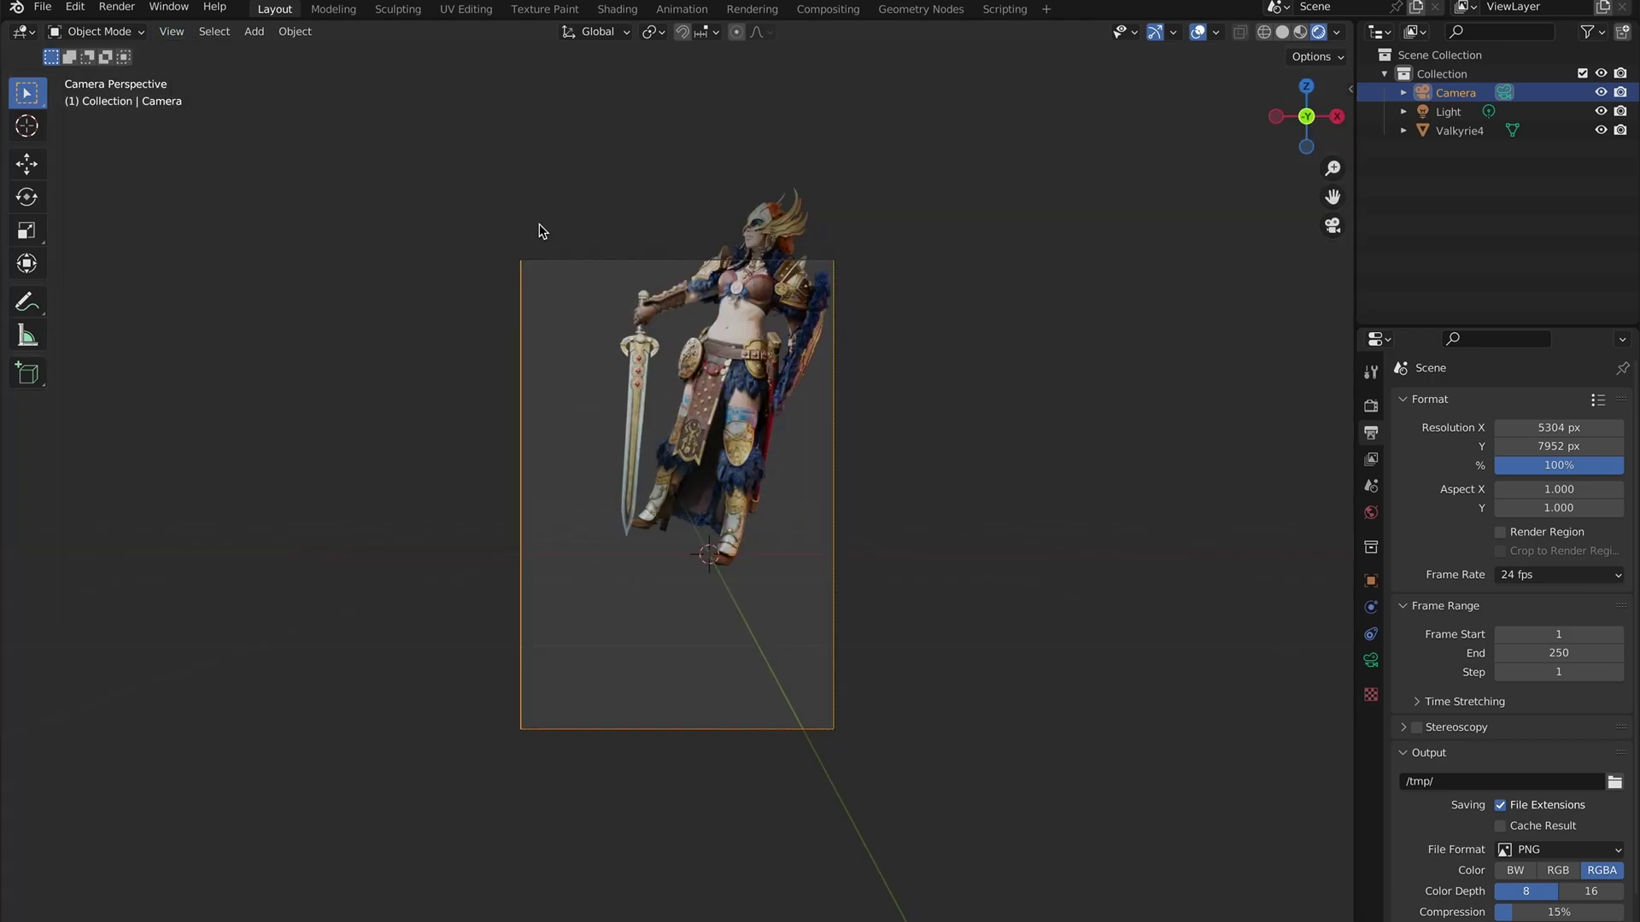
key(n)
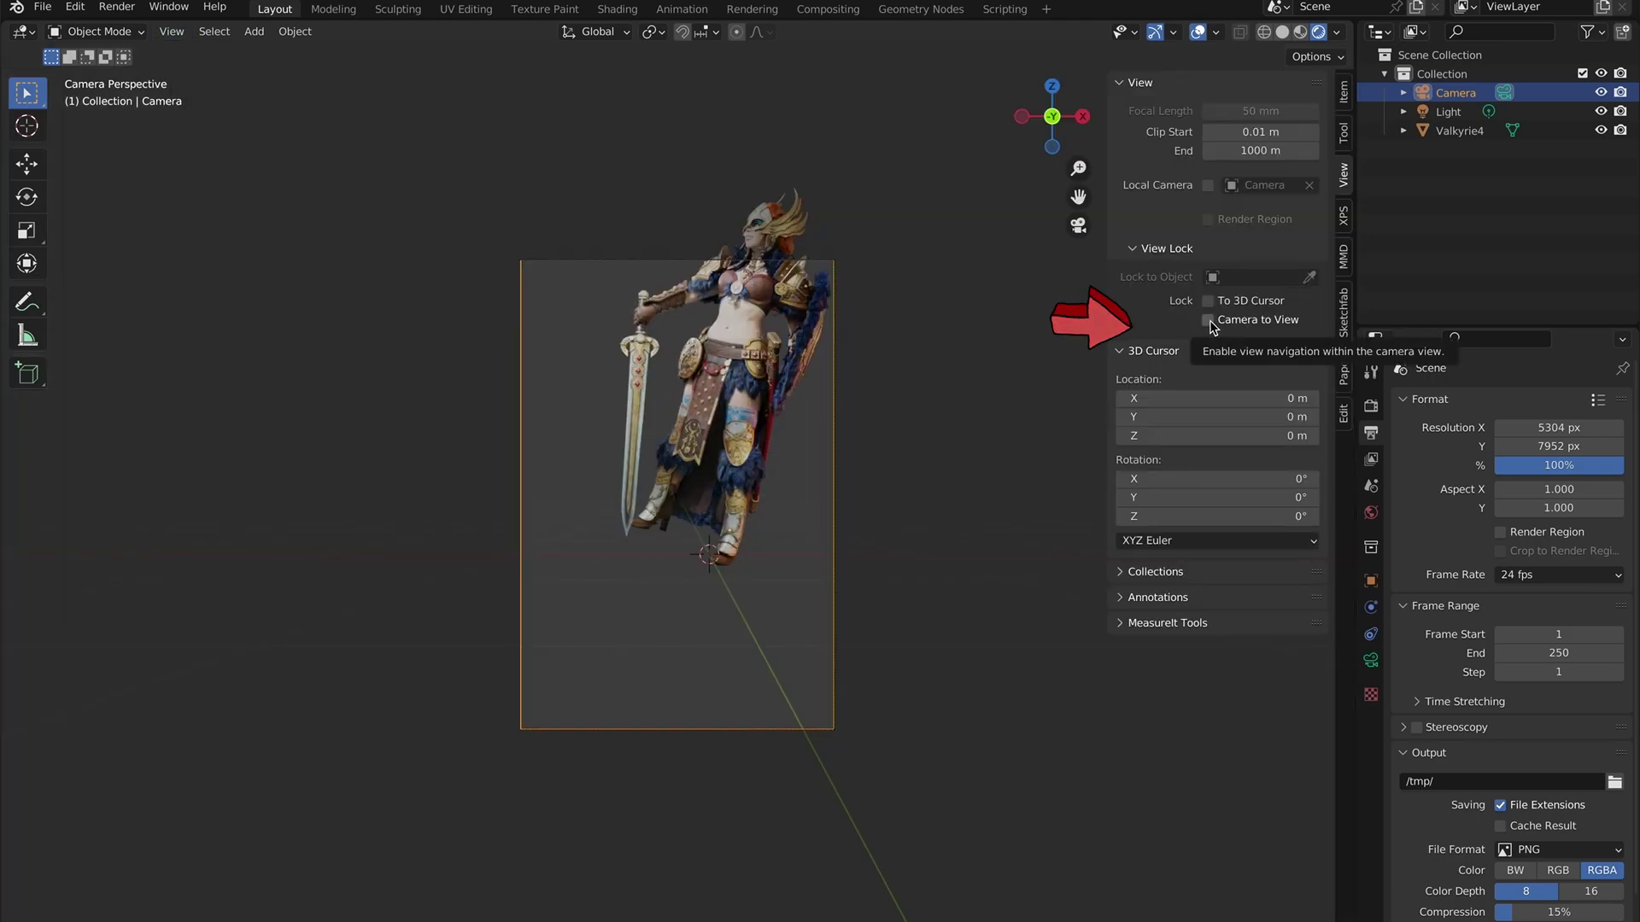
key(n)
middle_drag(940, 490, 923, 570)
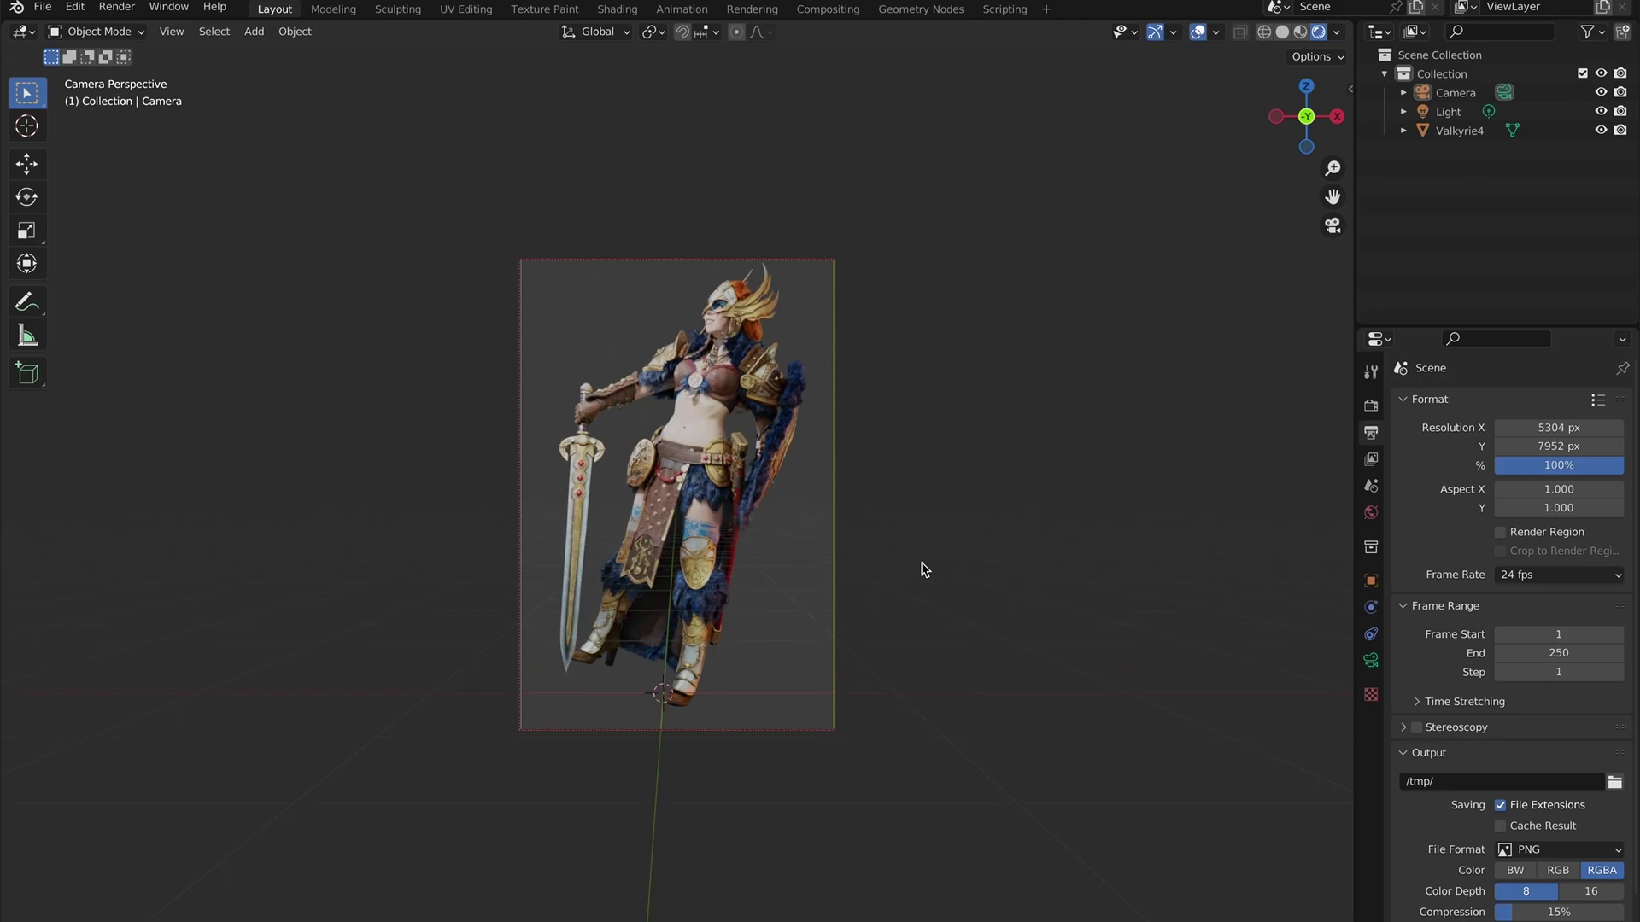
click(954, 516)
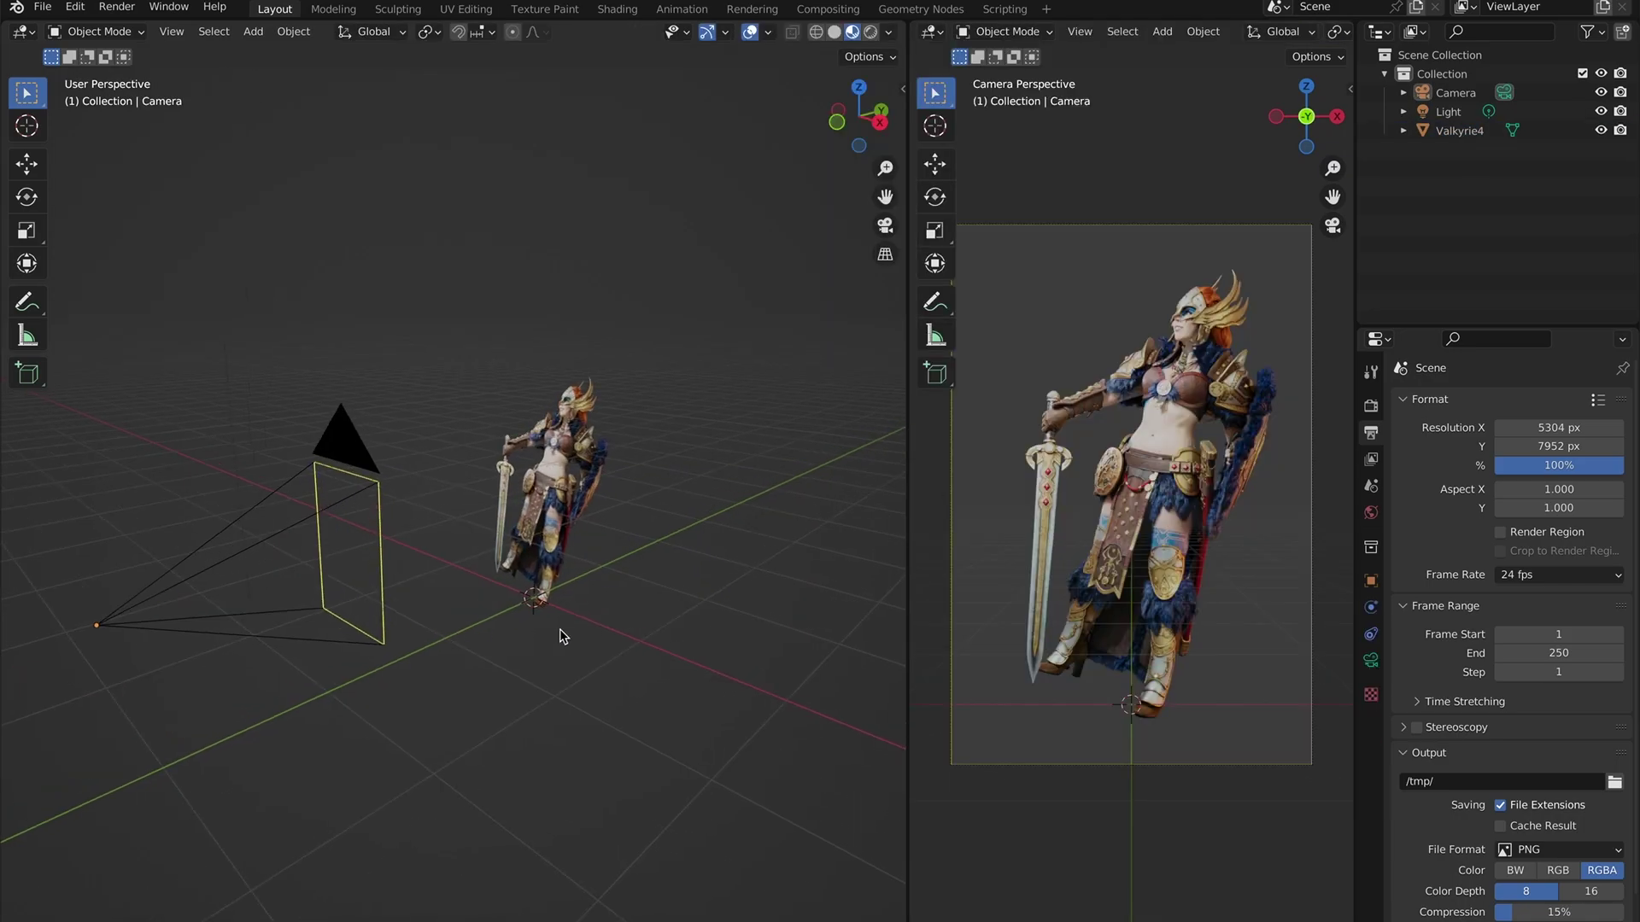
Add a Child Of constraint to the Valkyrie4 plane with the camera as its target.
middle_drag(561, 631, 620, 672)
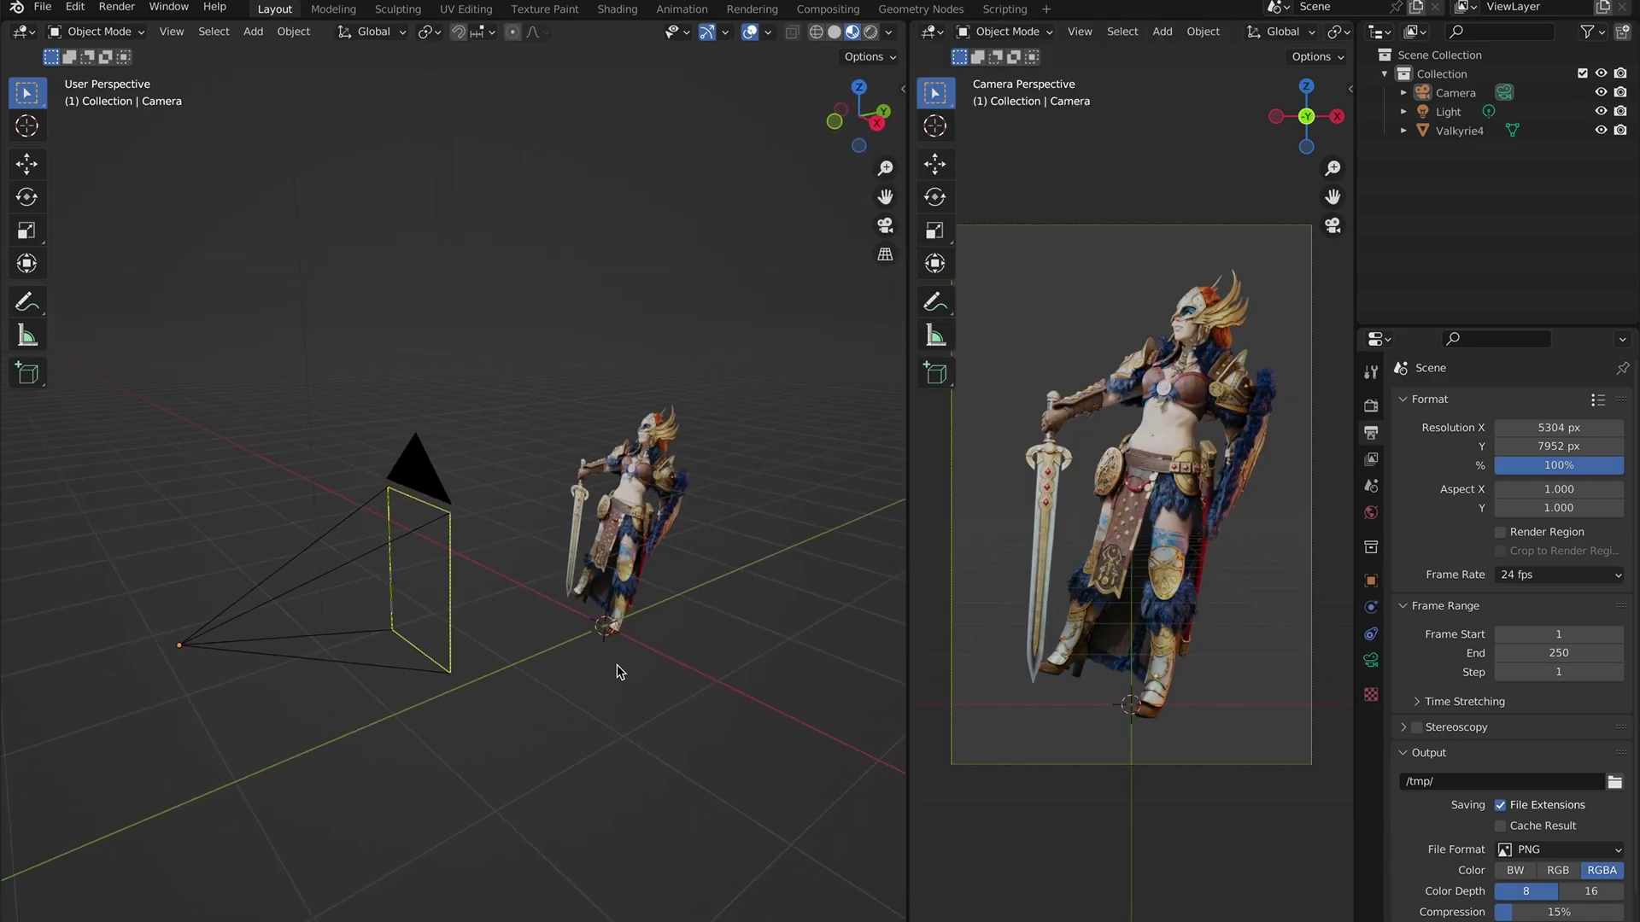
click(675, 615)
click(1371, 687)
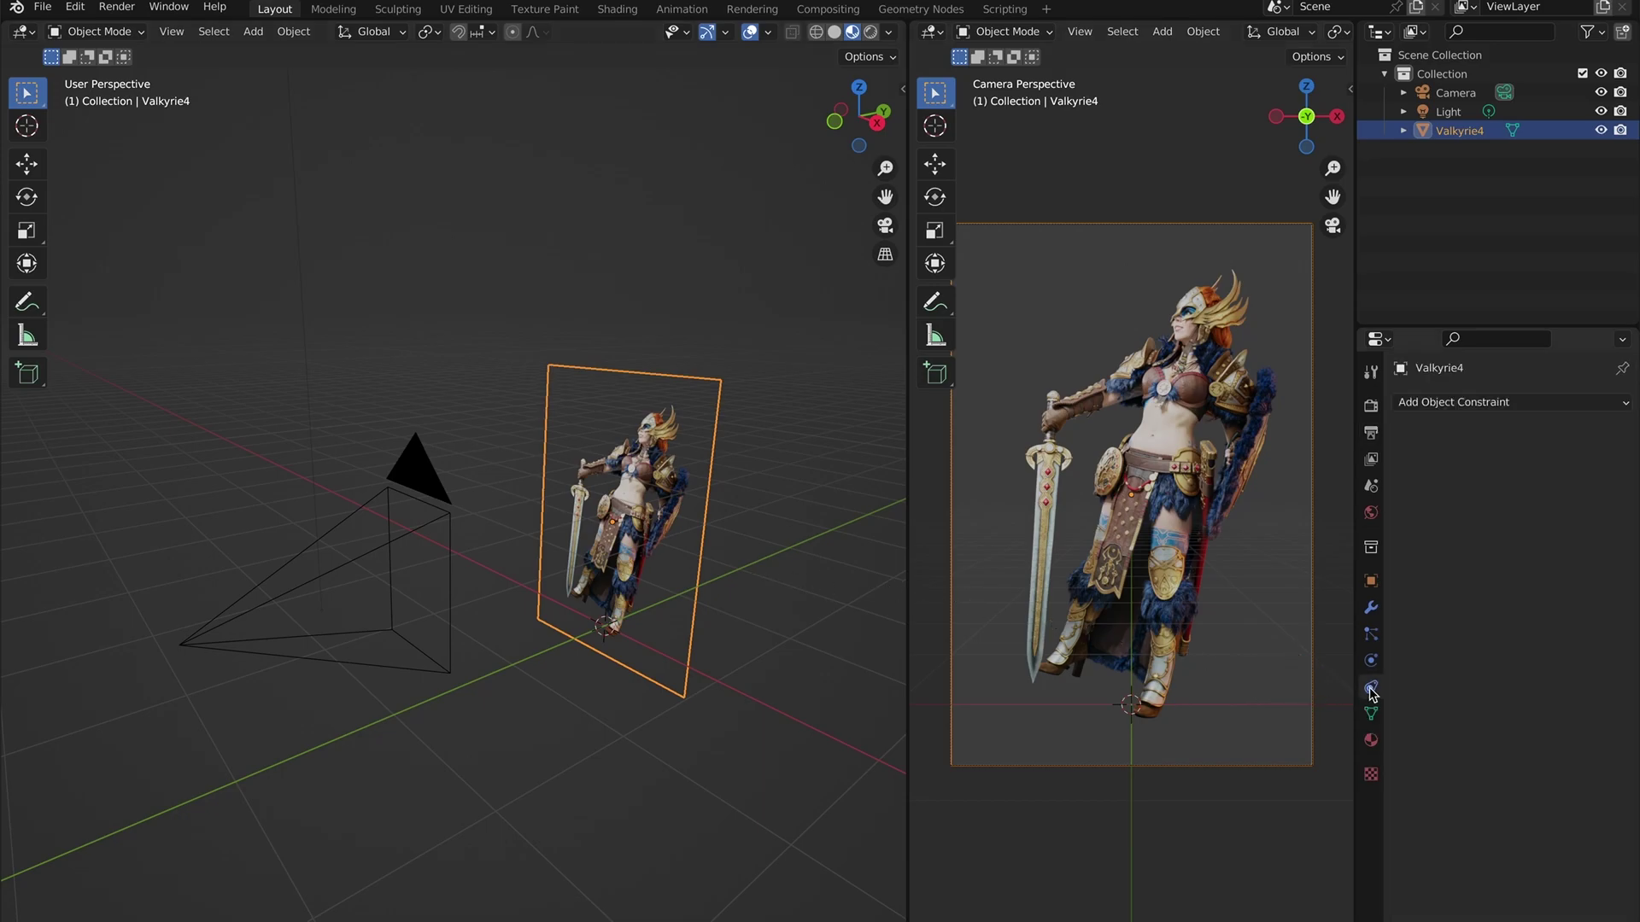
click(1576, 402)
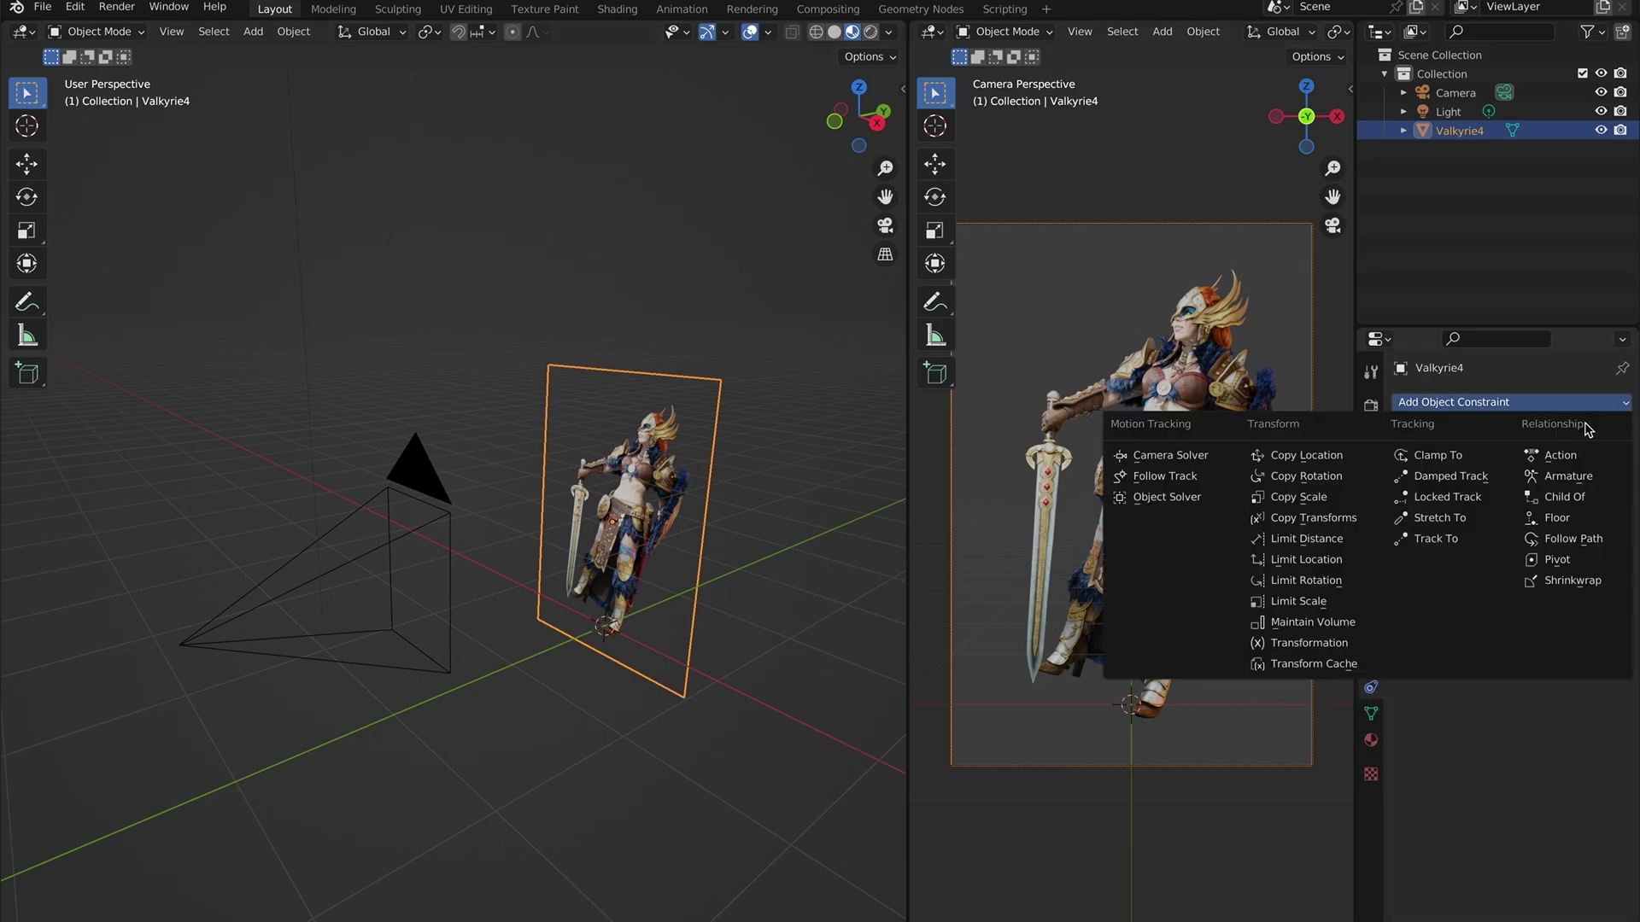
click(1581, 497)
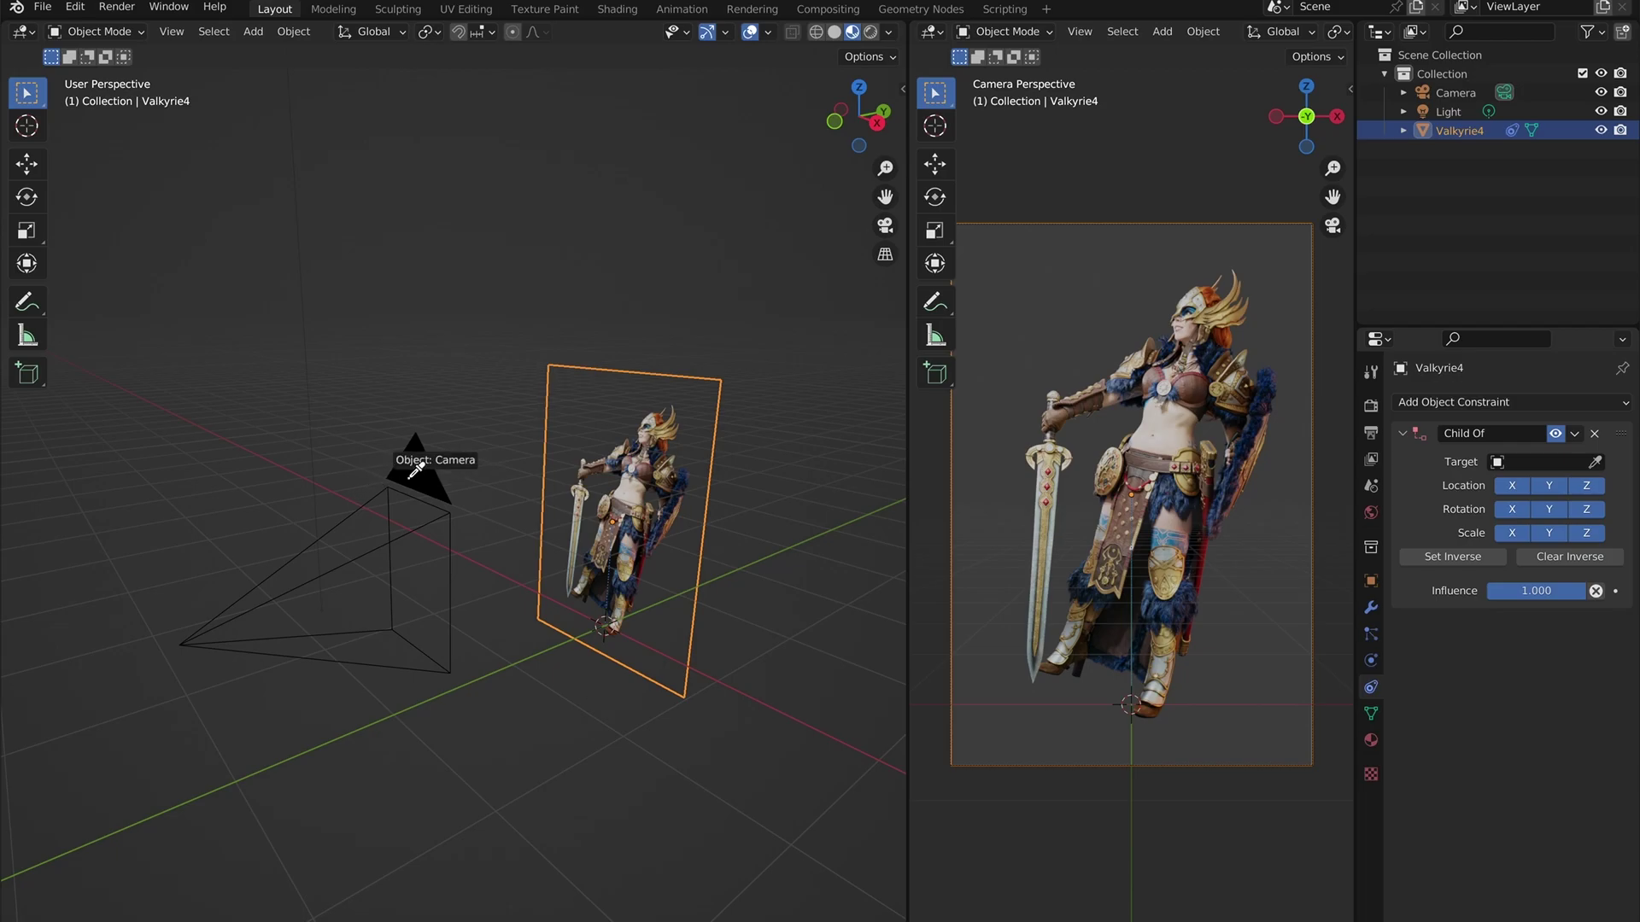
click(401, 453)
Move the camera freely, and from the right side view shift it along Z and tilt it to test the parented plane.
click(401, 453)
key(g)
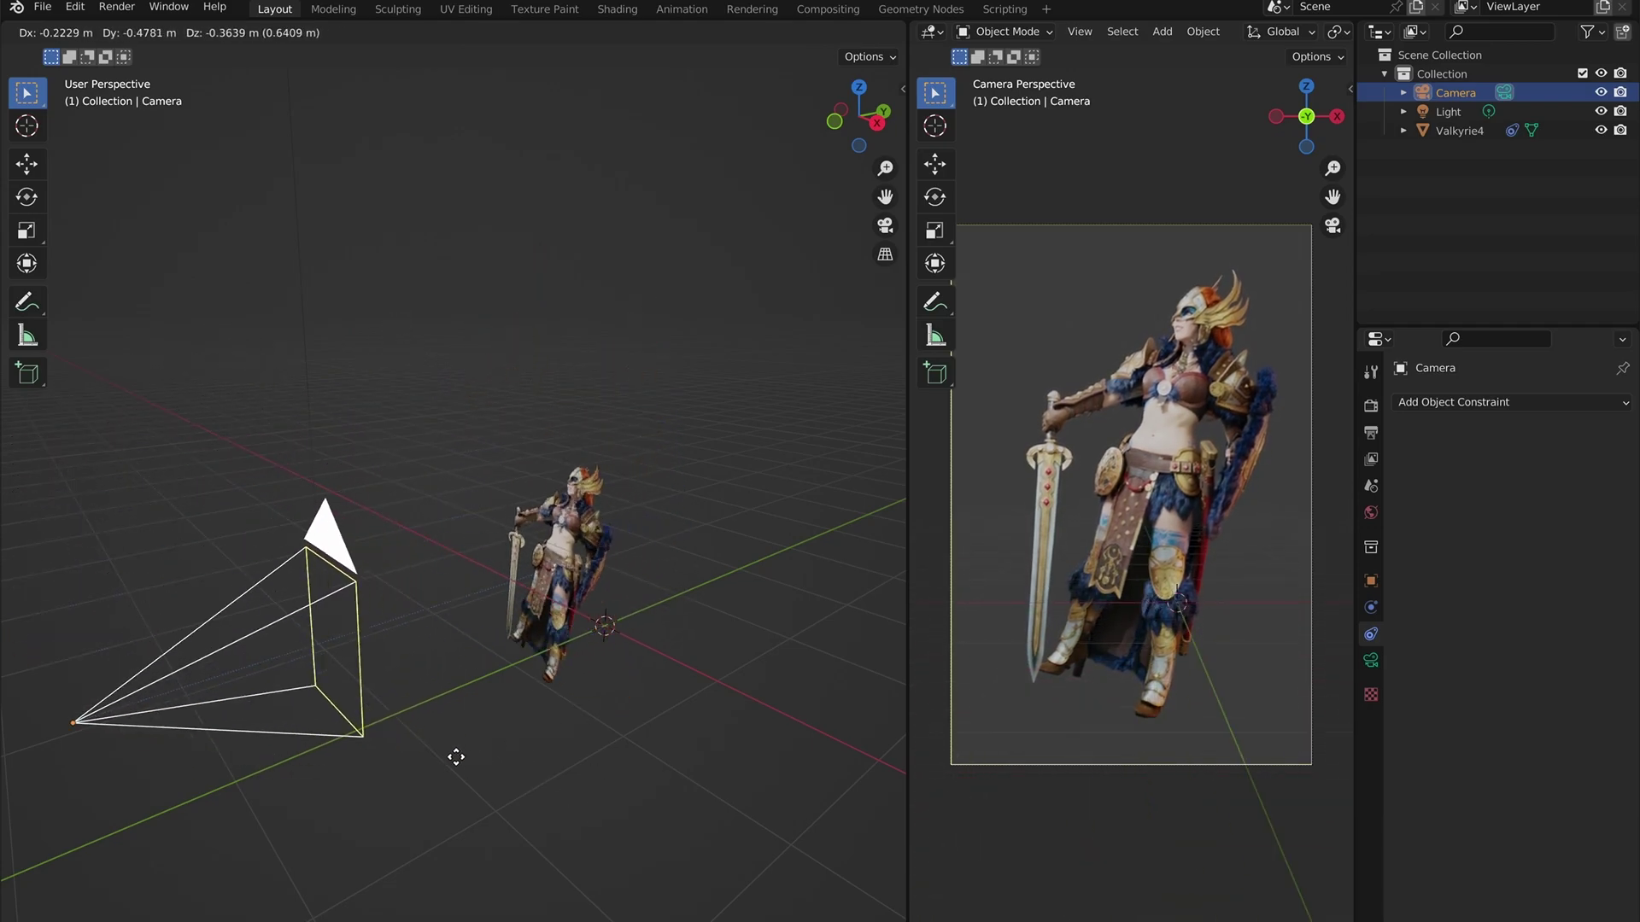
click(671, 692)
key(KP_3)
key(g)
key(z)
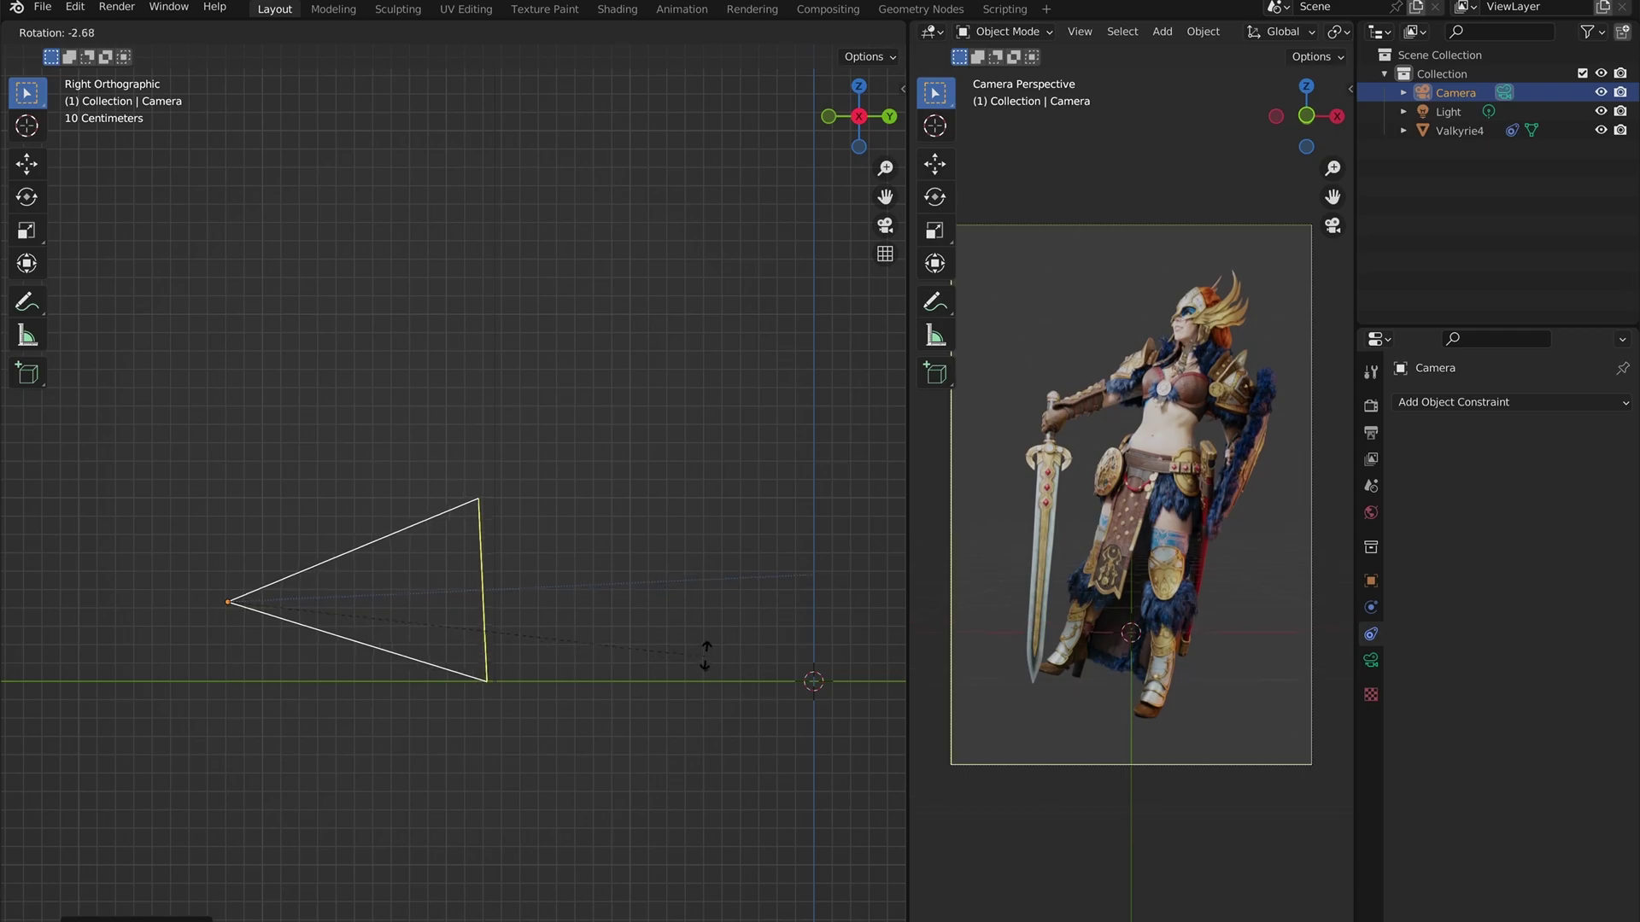
click(698, 628)
Add a mesh plane as a test ground under the figure.
middle_drag(698, 628, 512, 427)
click(253, 31)
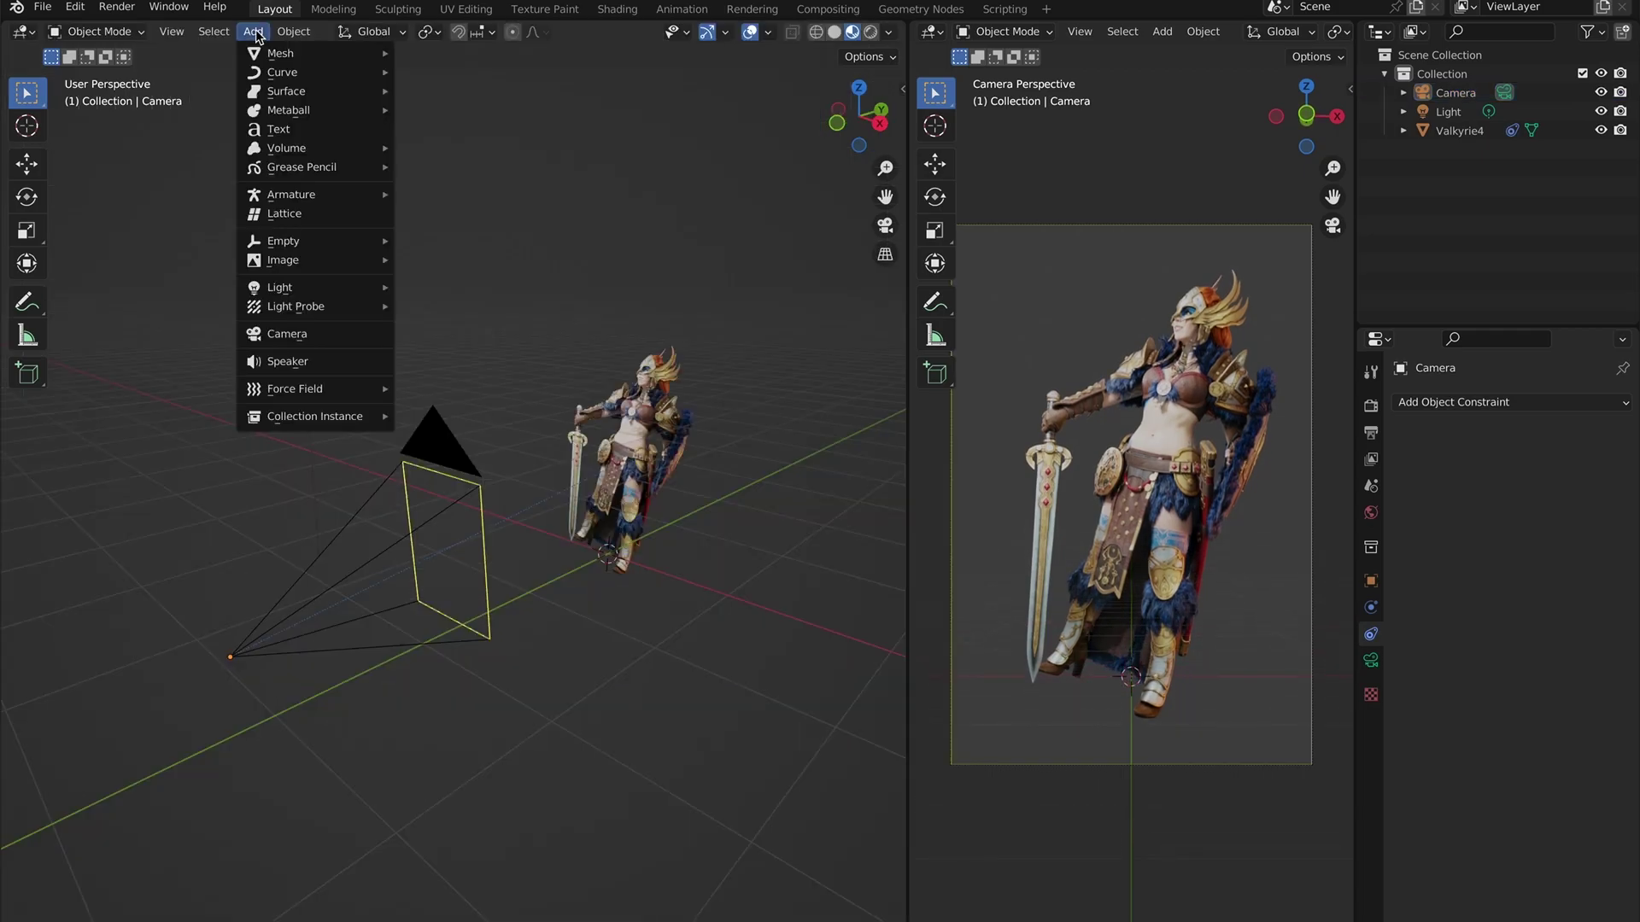
mouse_move(279, 54)
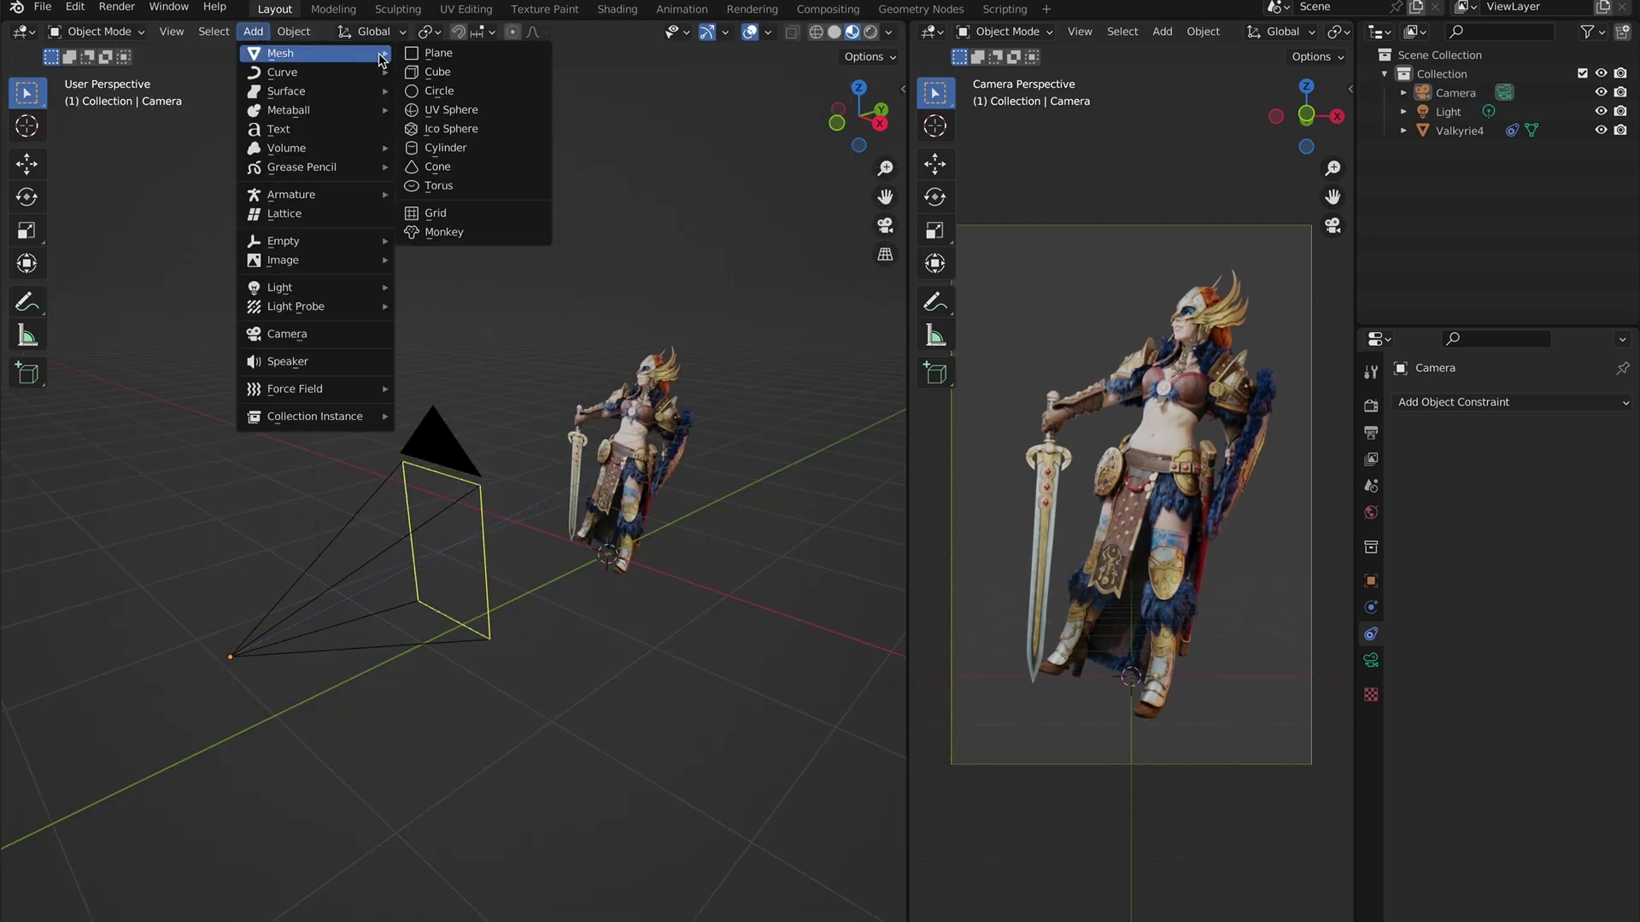
click(438, 53)
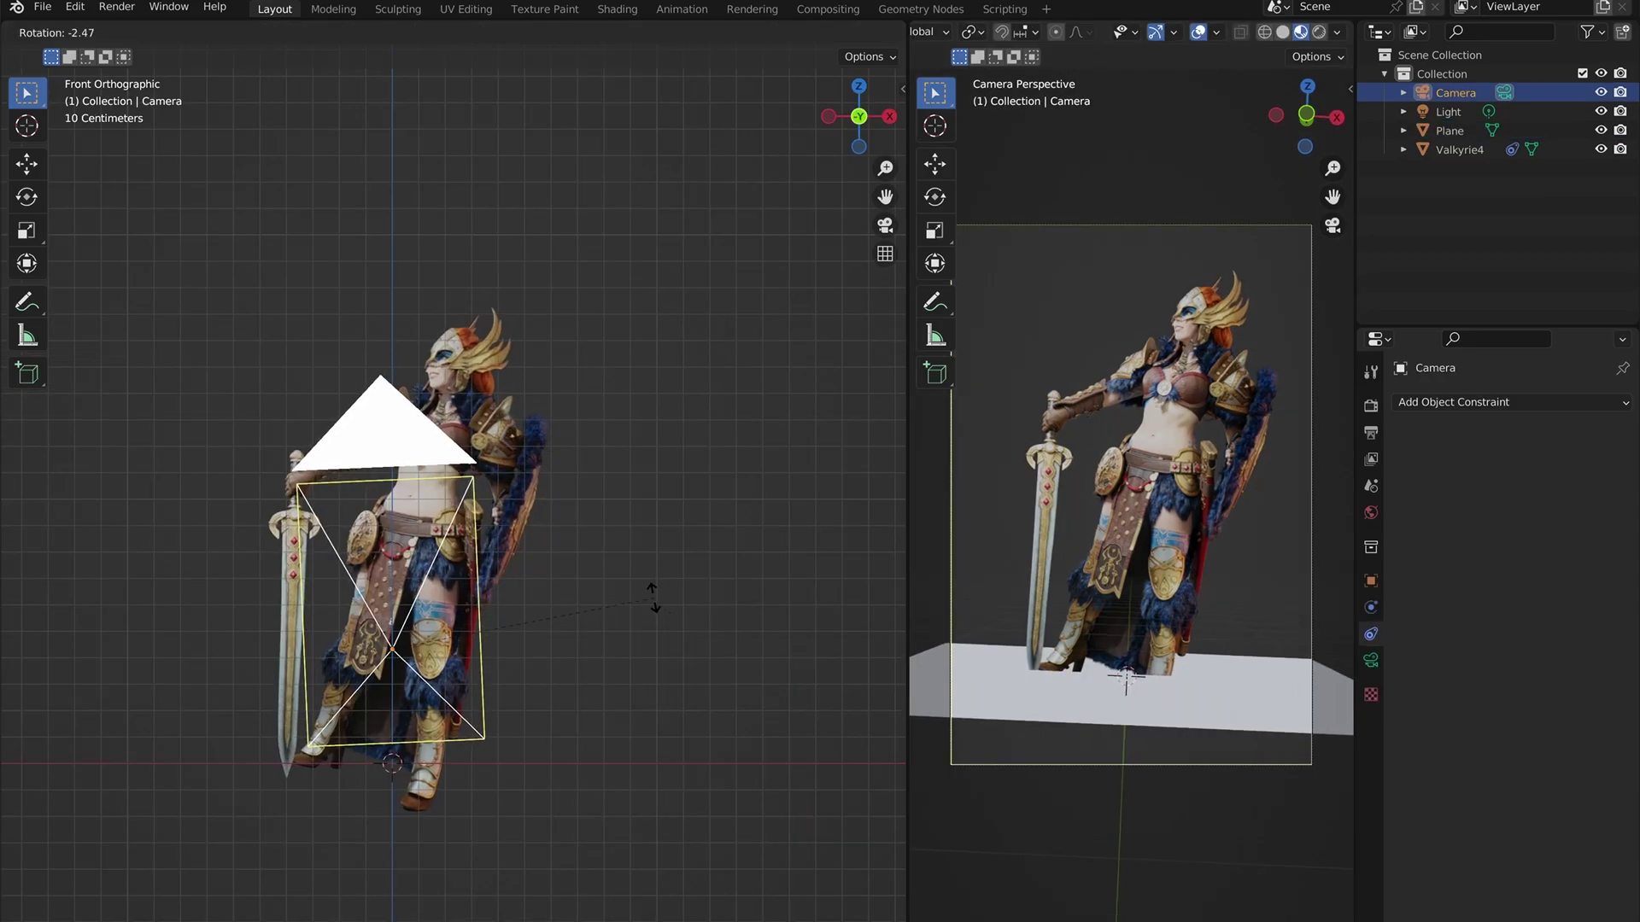
Roll the camera from the front view and move it along the Z axis.
click(630, 577)
key(g)
key(z)
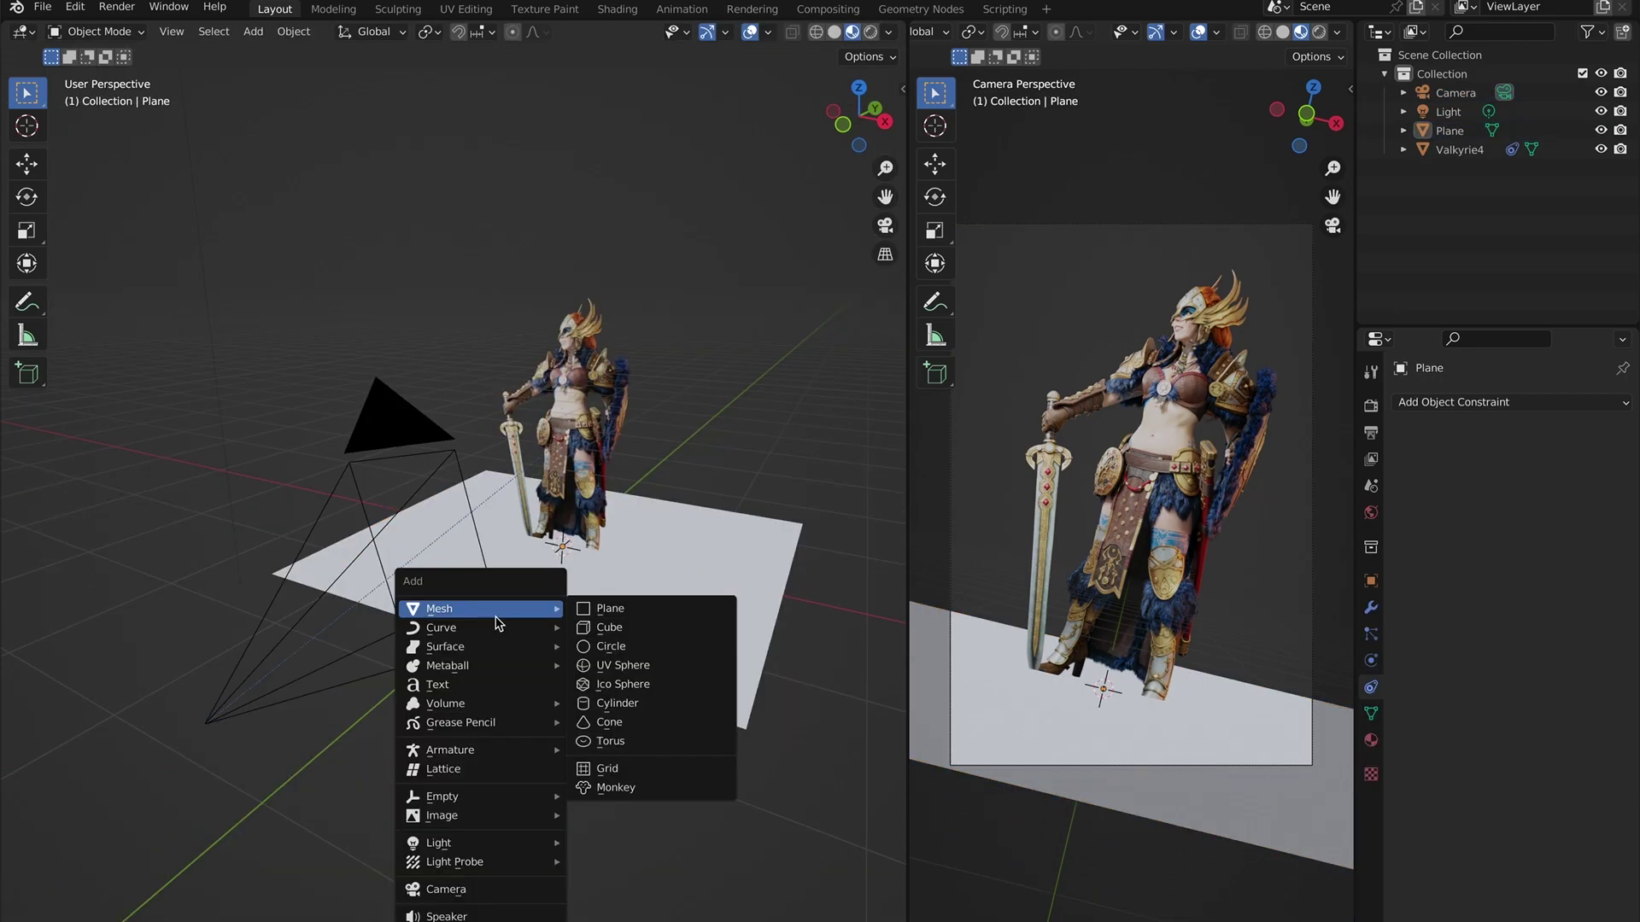
Place a test cube on the ground plane beside the figure and duplicate it across the floor.
click(600, 632)
key(g)
key(z)
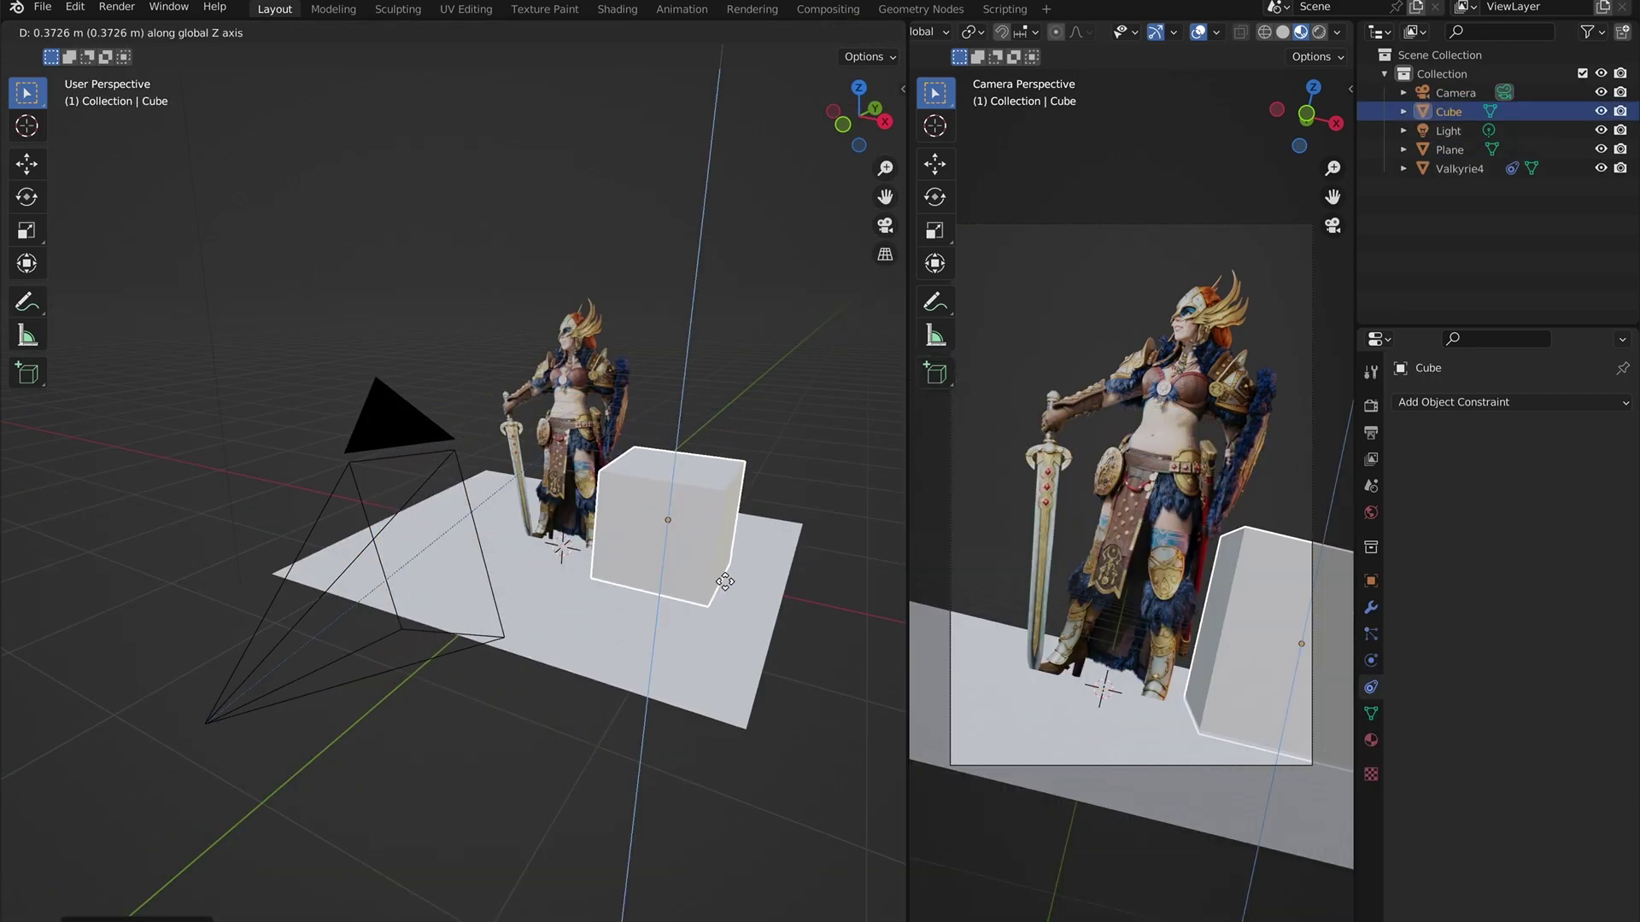
click(699, 640)
key(shift+d)
key(shift+z)
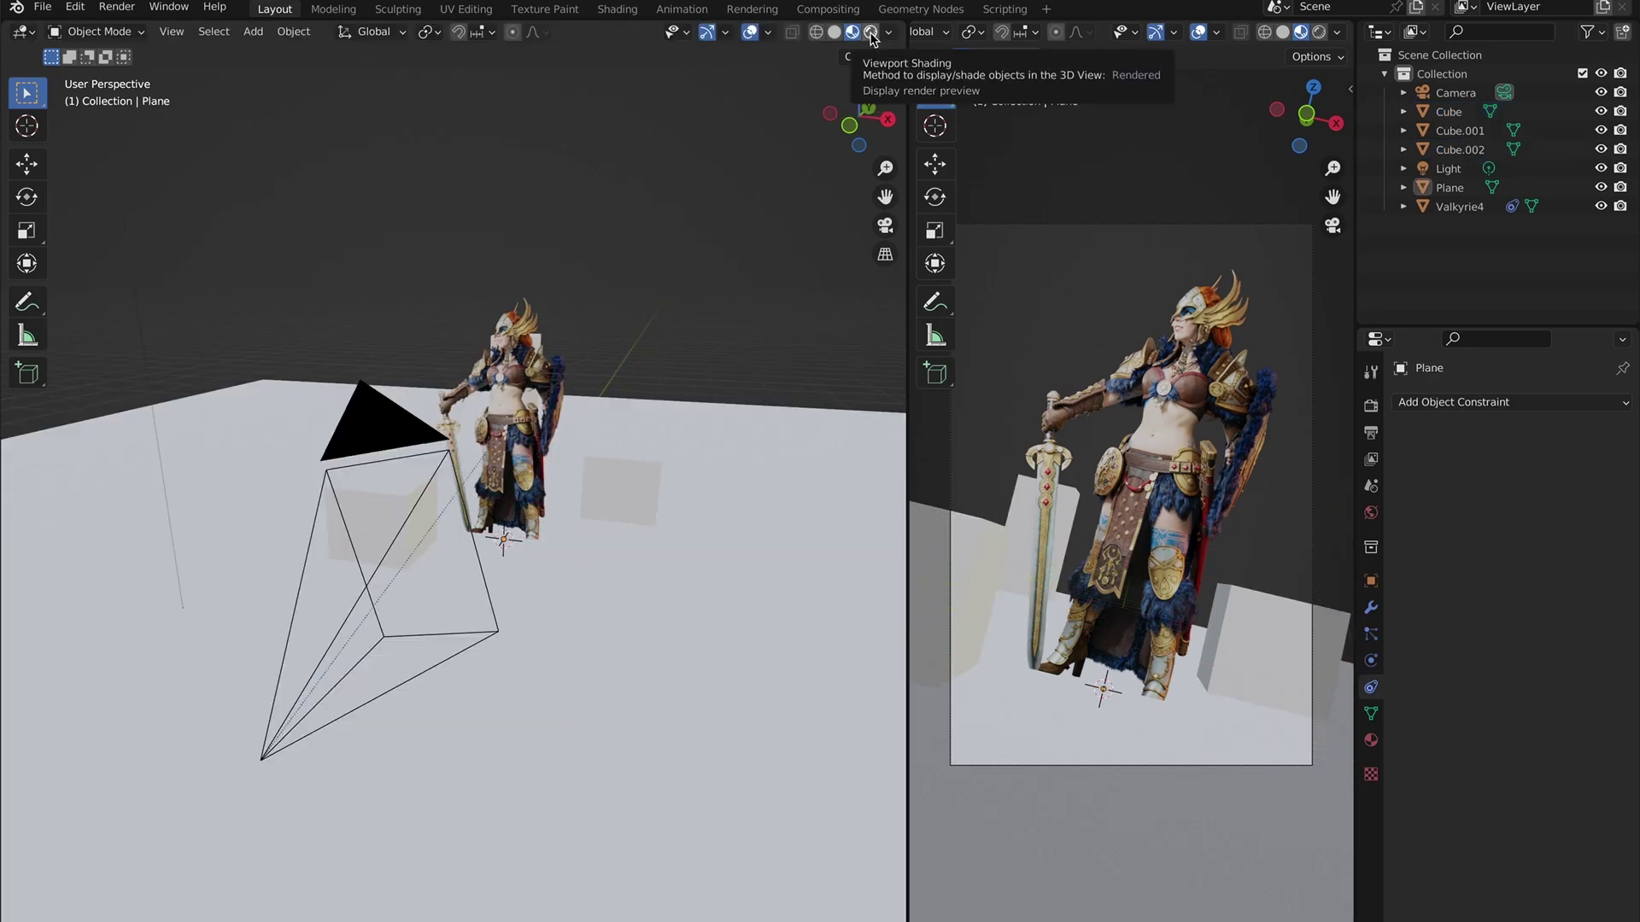
In rendered shading, set the Valkyrie4 material's shadow mode to Alpha Hashed and reposition the point light.
click(871, 33)
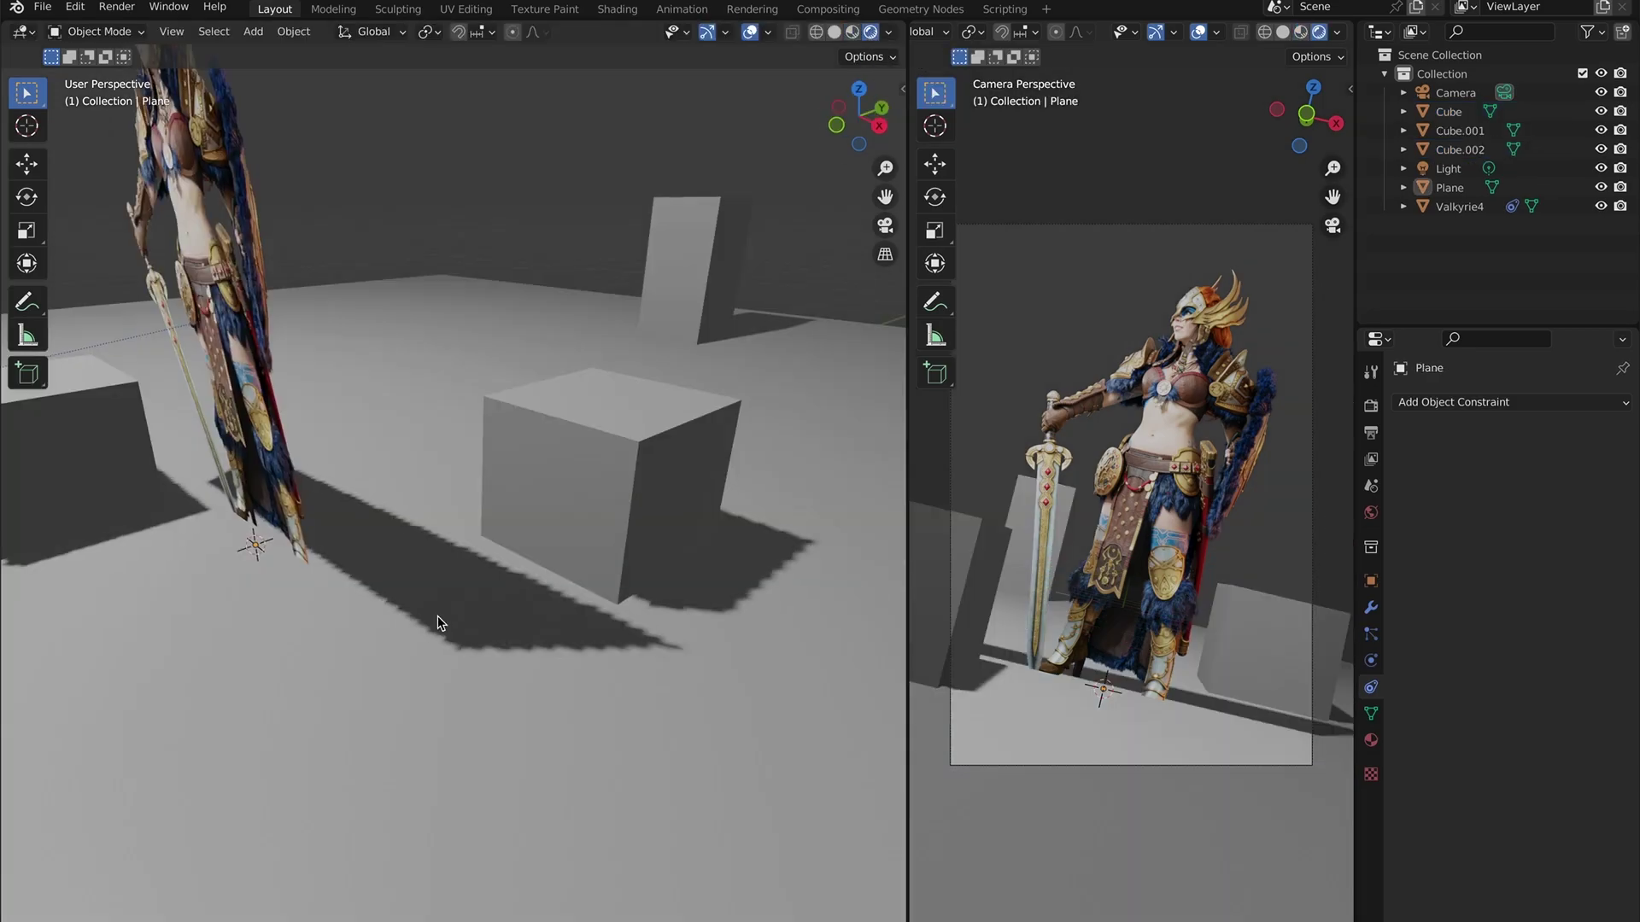
middle_drag(439, 620, 480, 545)
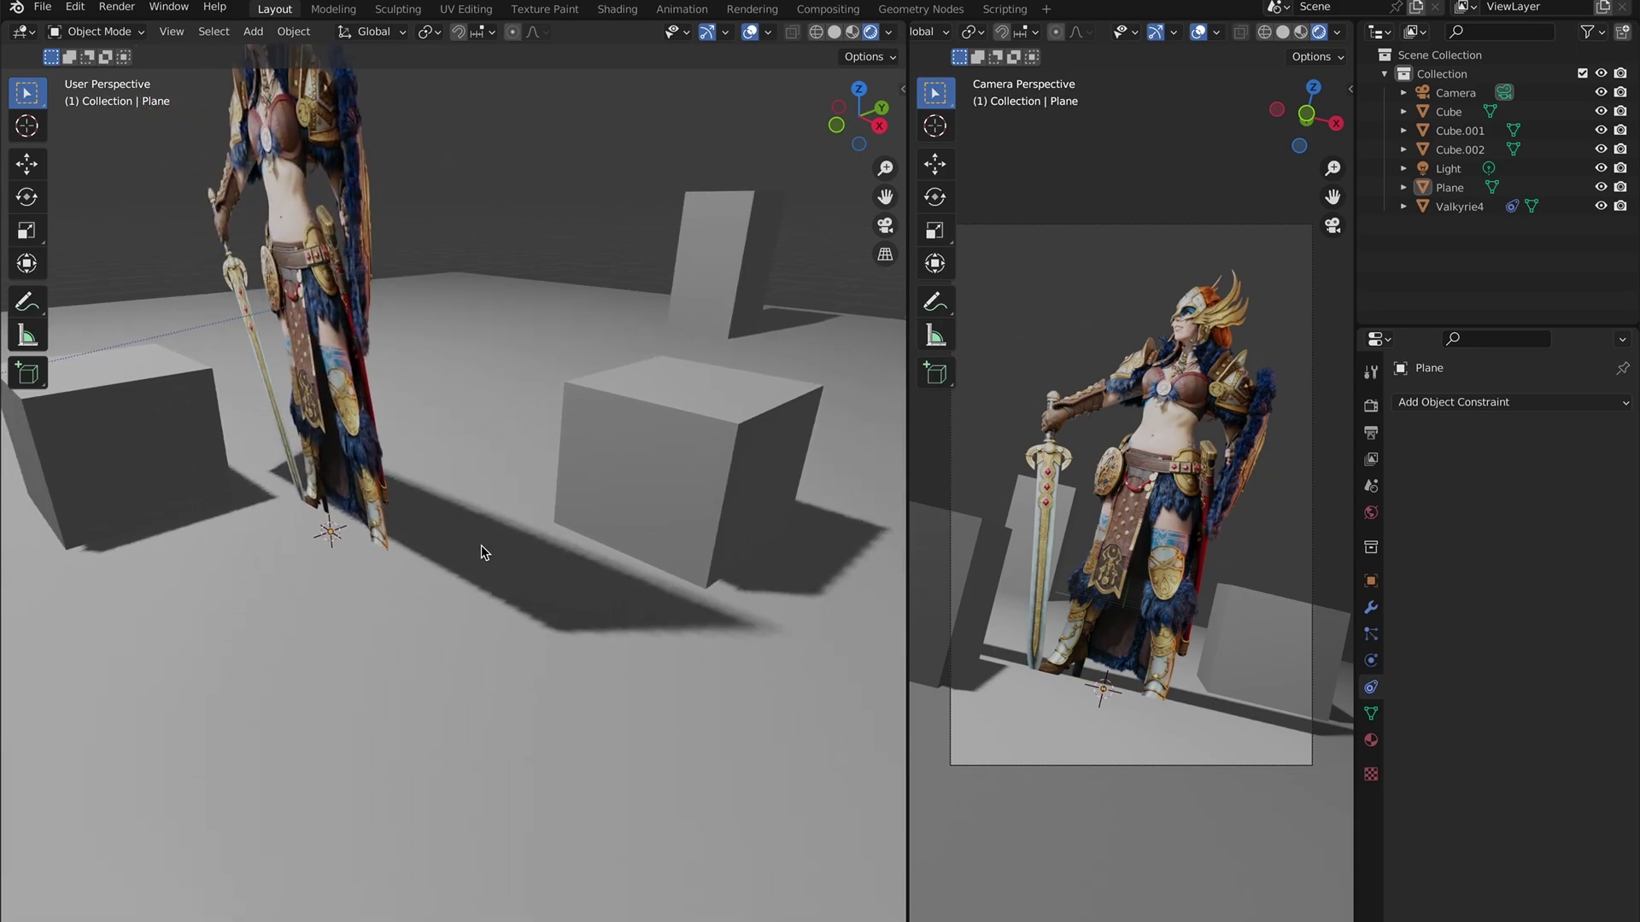
click(340, 301)
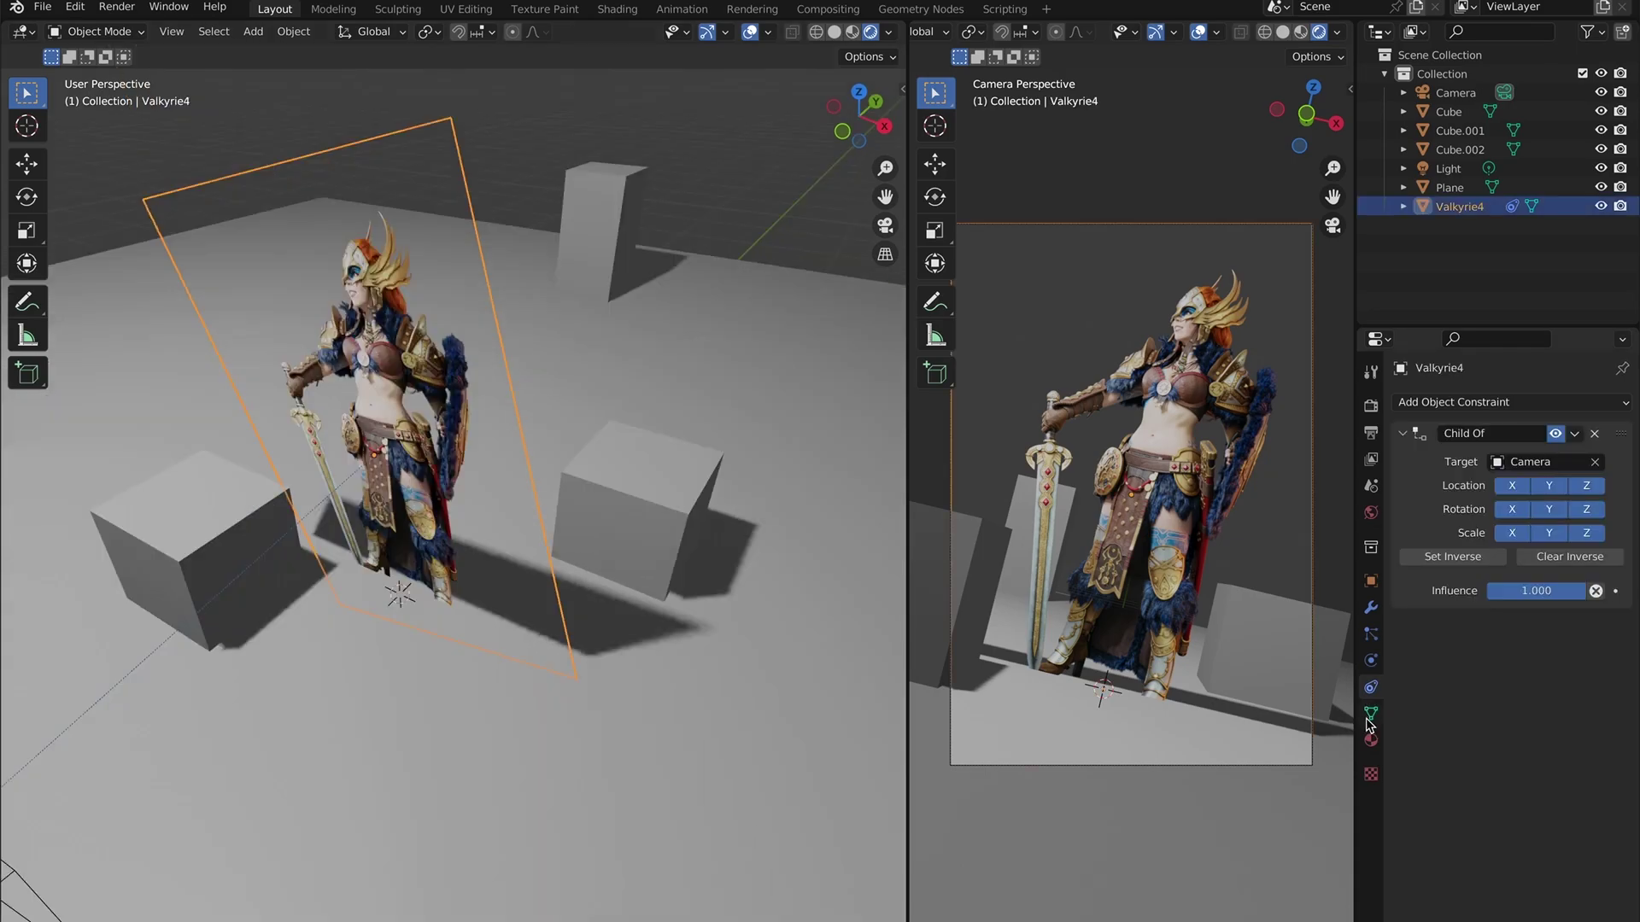
click(1370, 714)
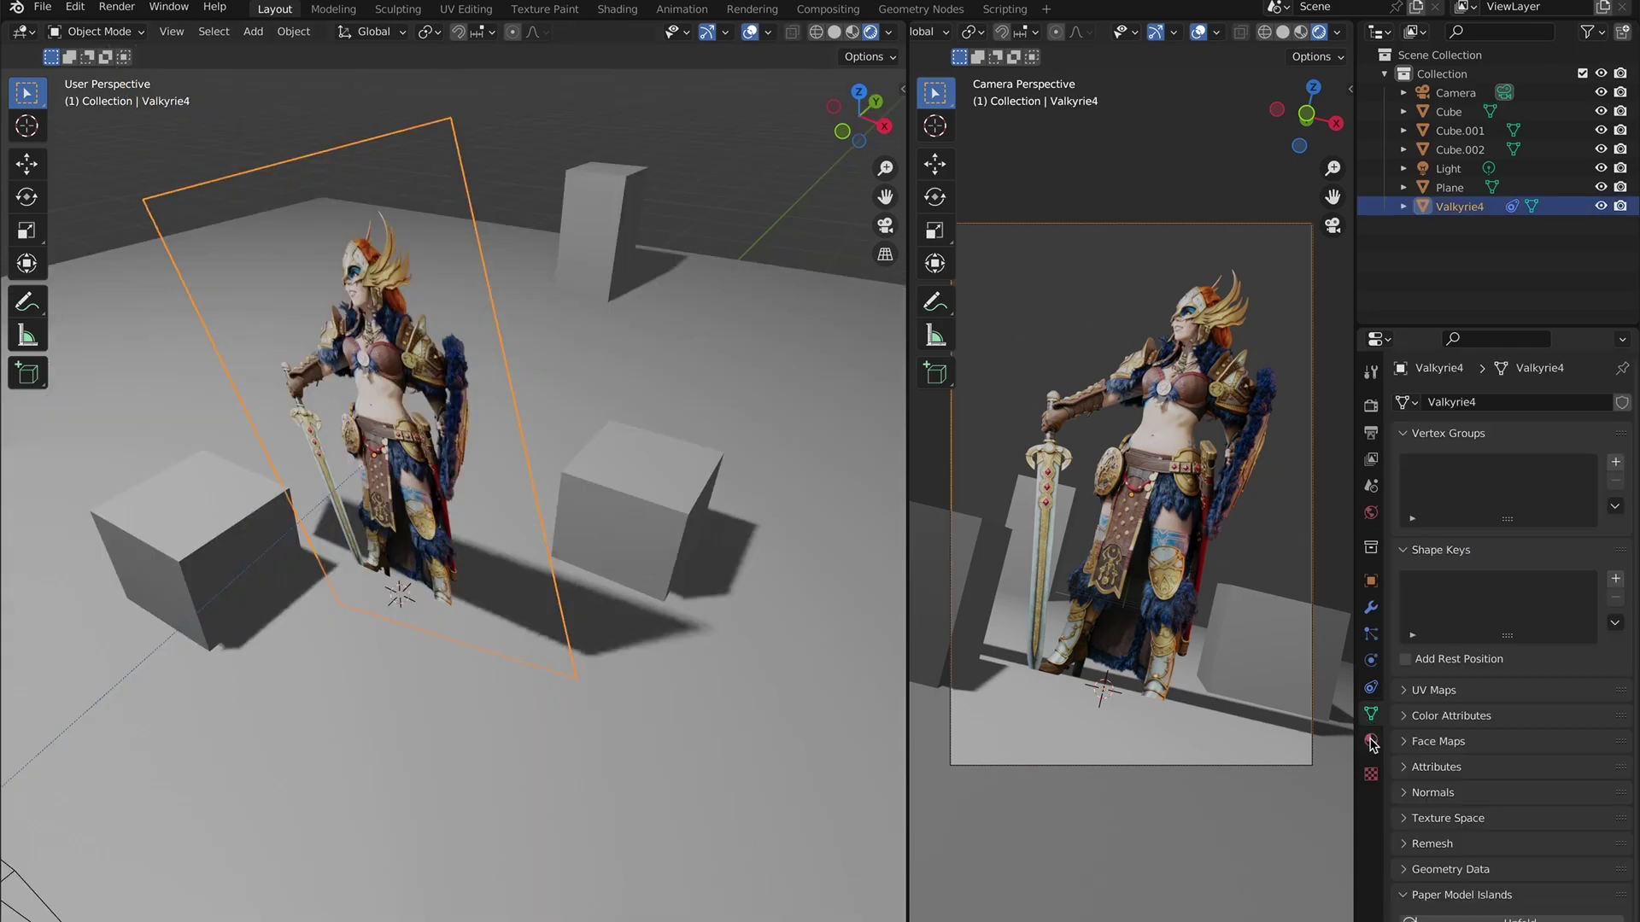
click(1372, 742)
scroll(1433, 743, down, 10)
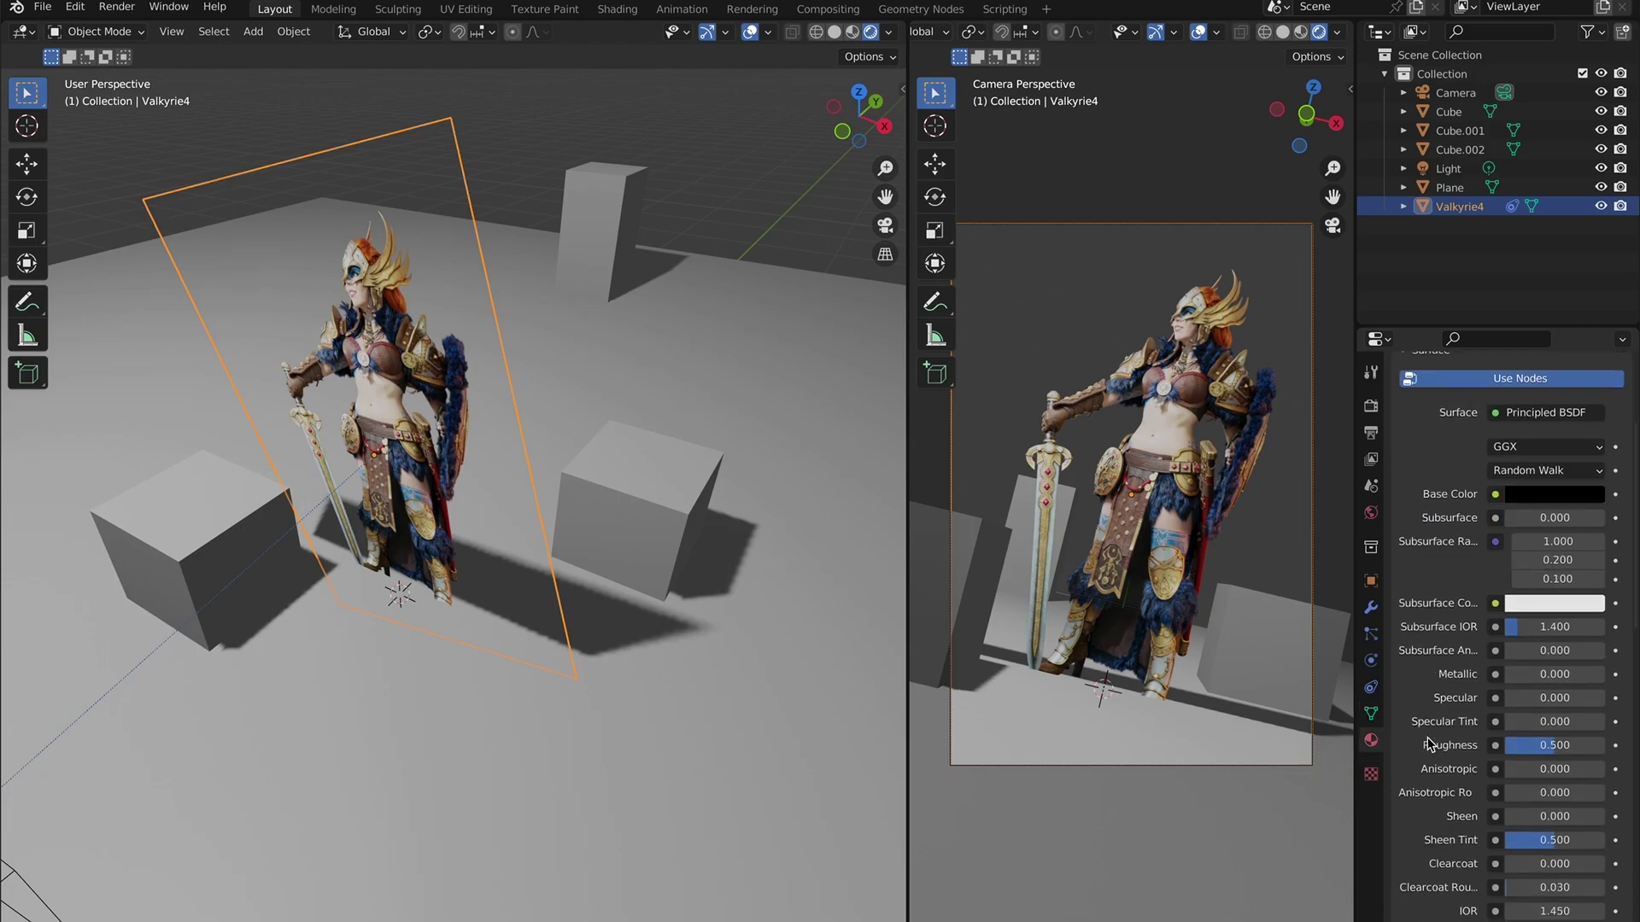
scroll(1432, 743, down, 4)
click(1605, 642)
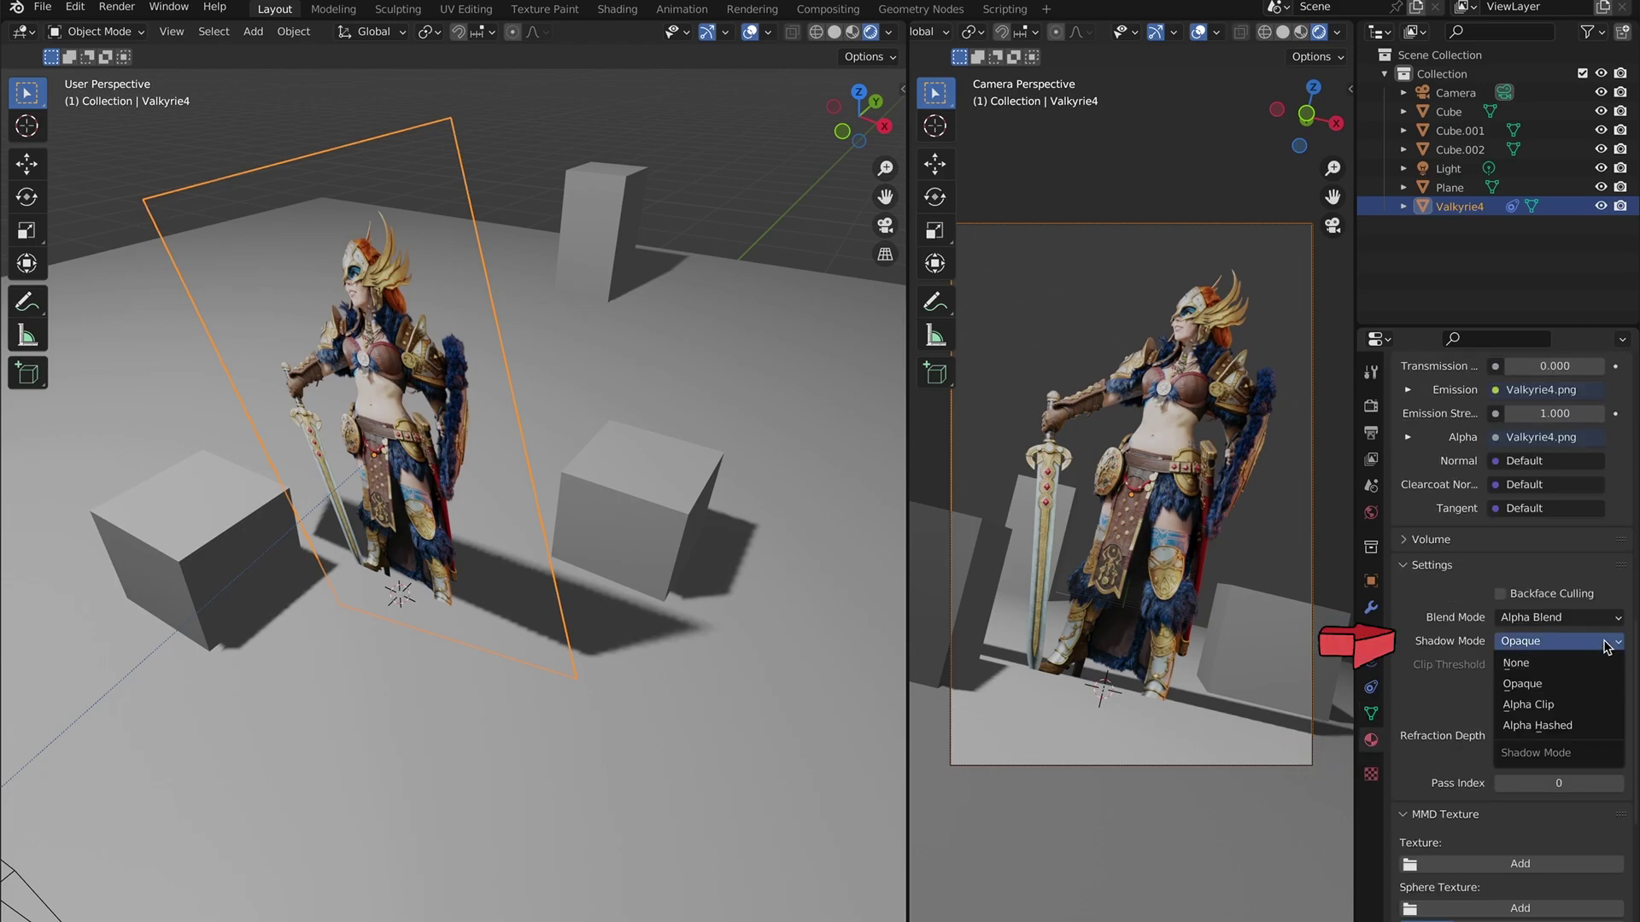
click(1565, 726)
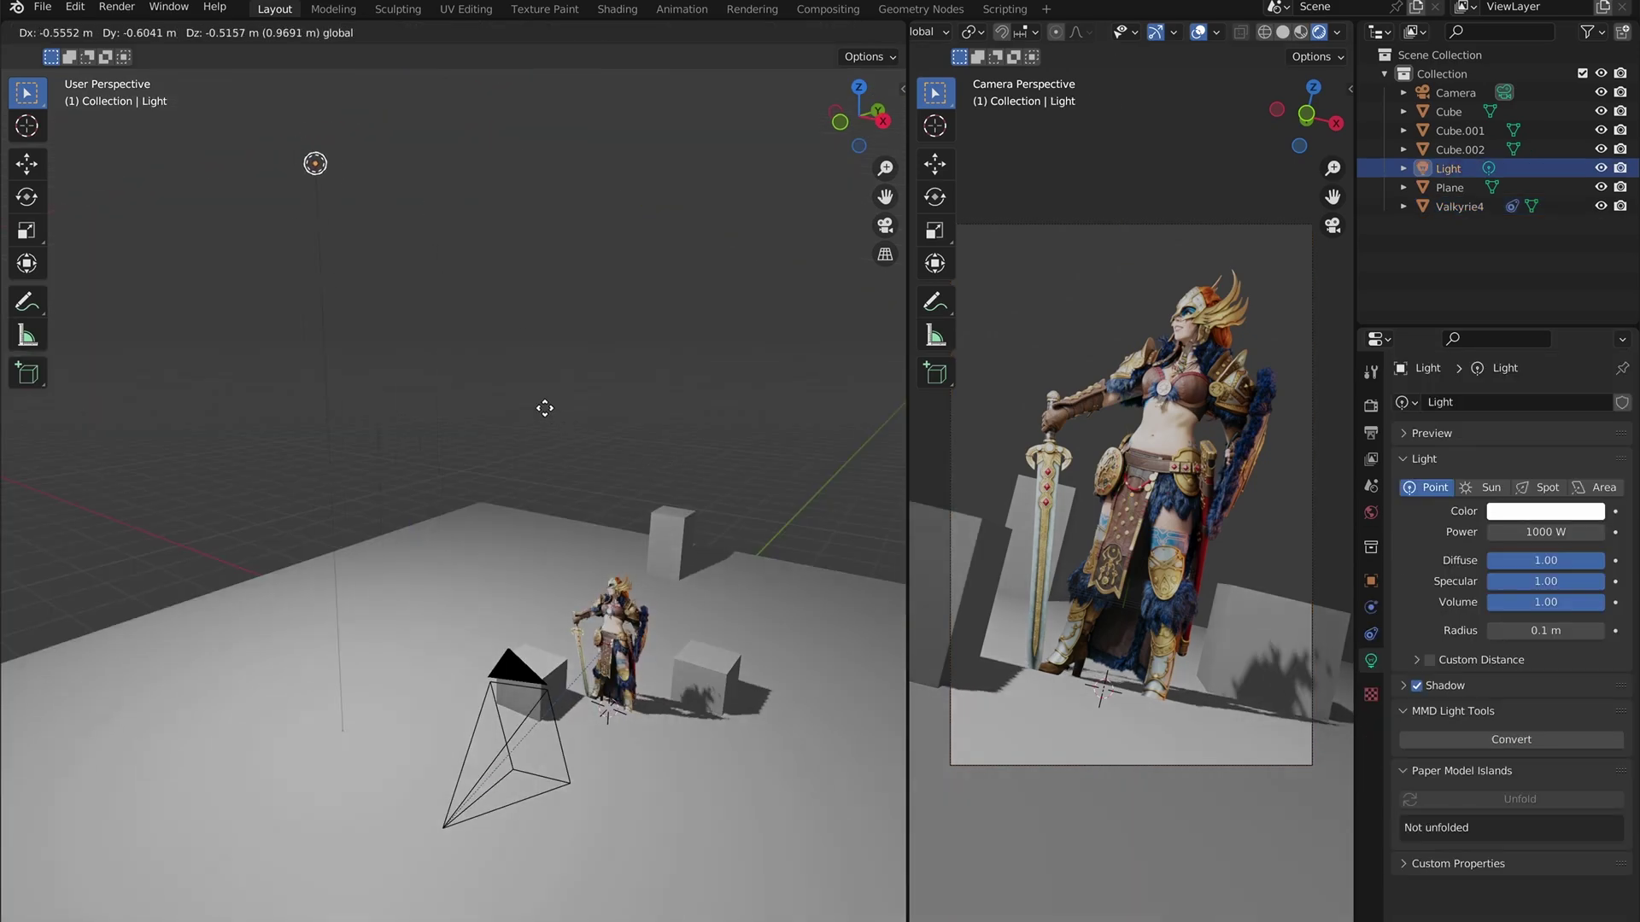
click(705, 660)
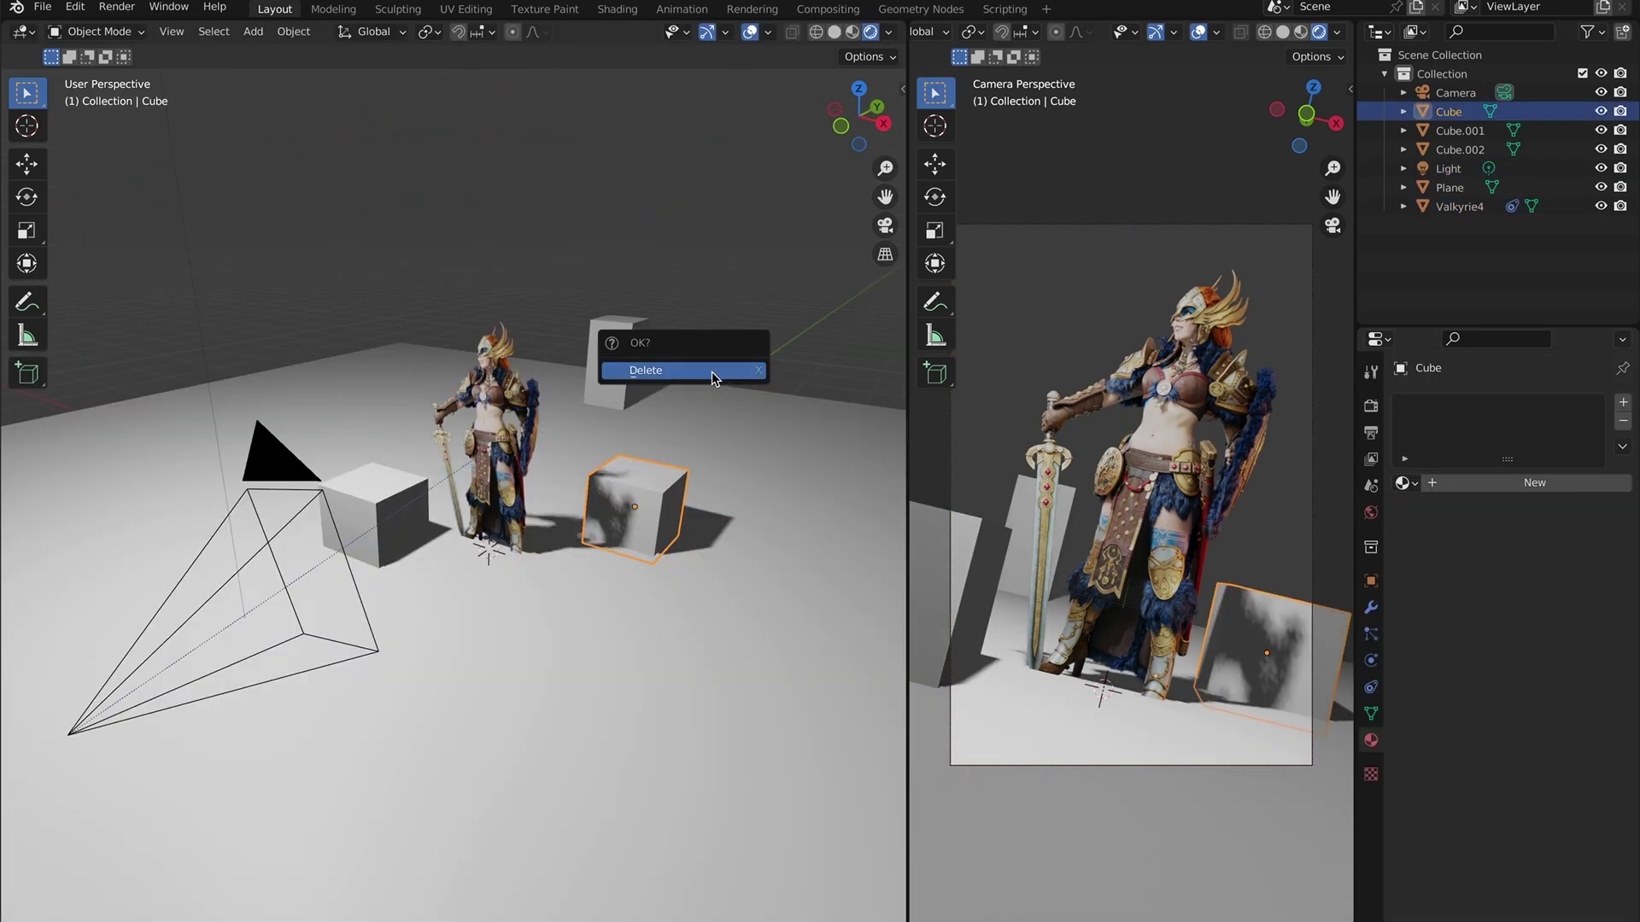
Delete the test cubes and the ground plane, and save the scene file.
click(710, 371)
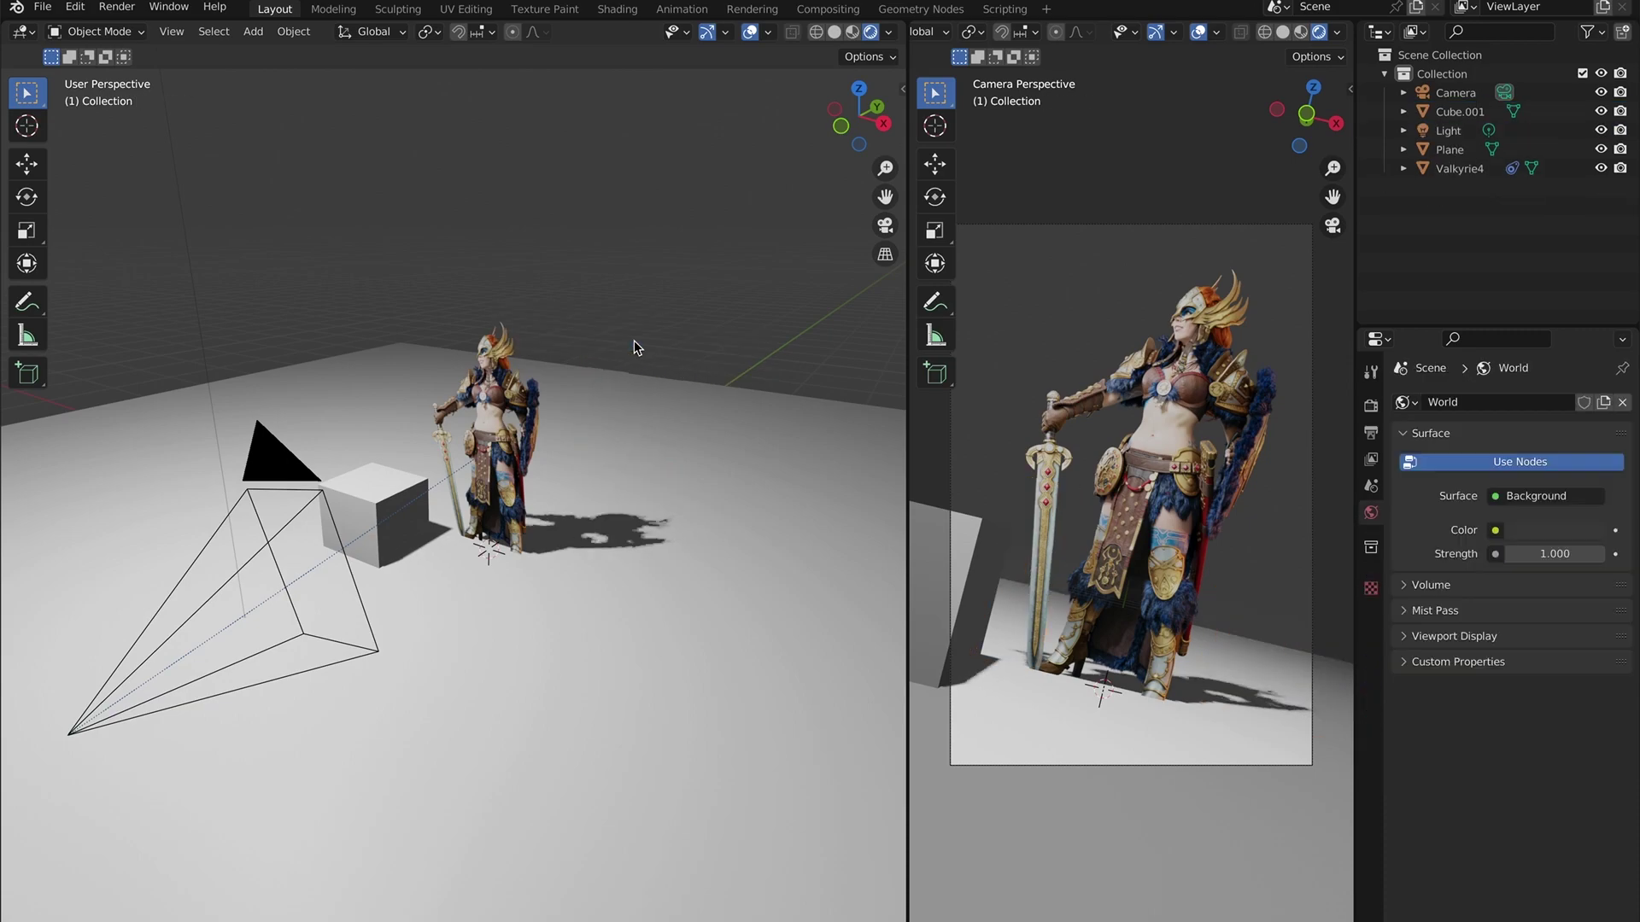
click(702, 443)
key(x)
click(702, 443)
click(42, 6)
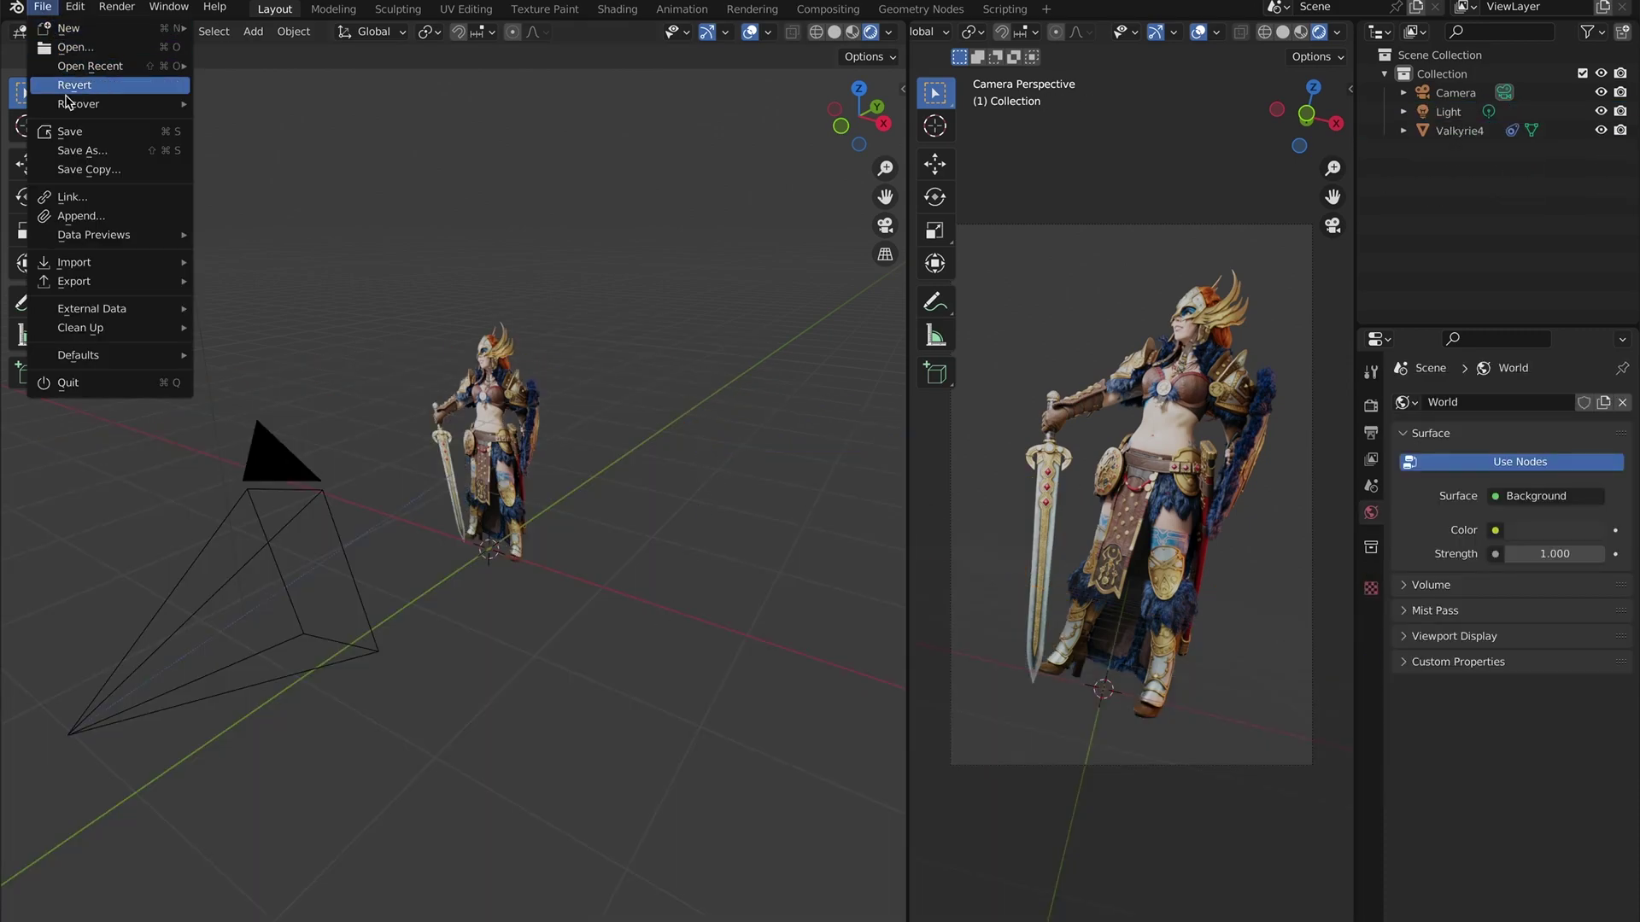
click(78, 130)
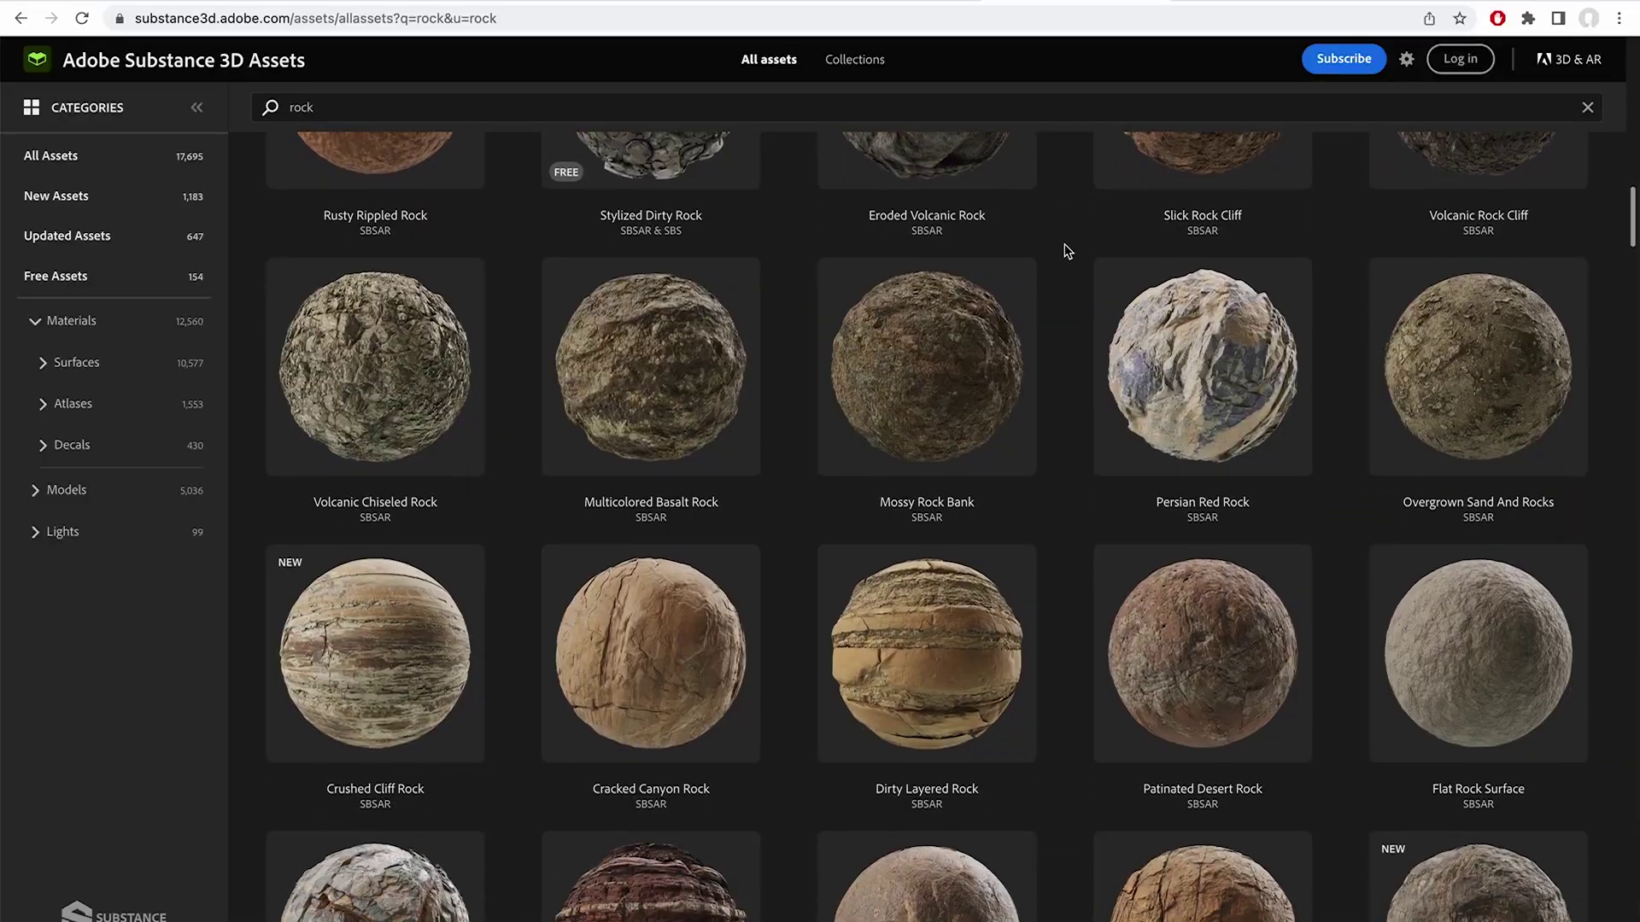
Switch to the browser and examine the asset libraries of Adobe Substance 3D, Poliigon, KitBash3D and Quixel Megascans for rocks and environment kits.
scroll(1066, 250, down, 5)
scroll(1067, 250, down, 10)
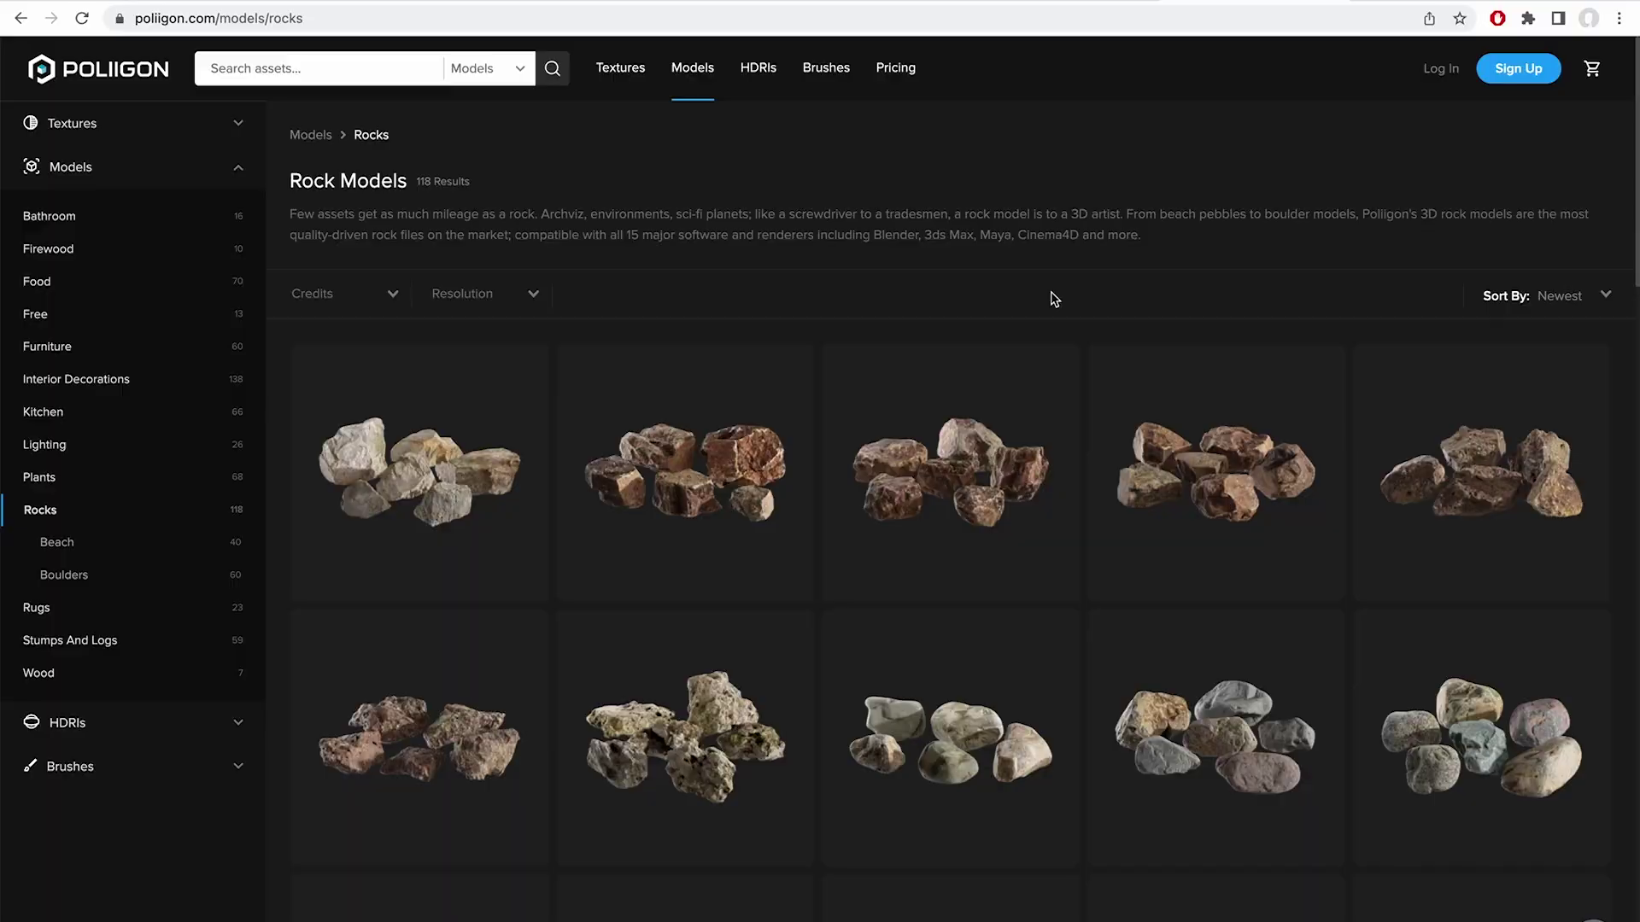
scroll(1054, 300, down, 2)
scroll(1054, 299, down, 10)
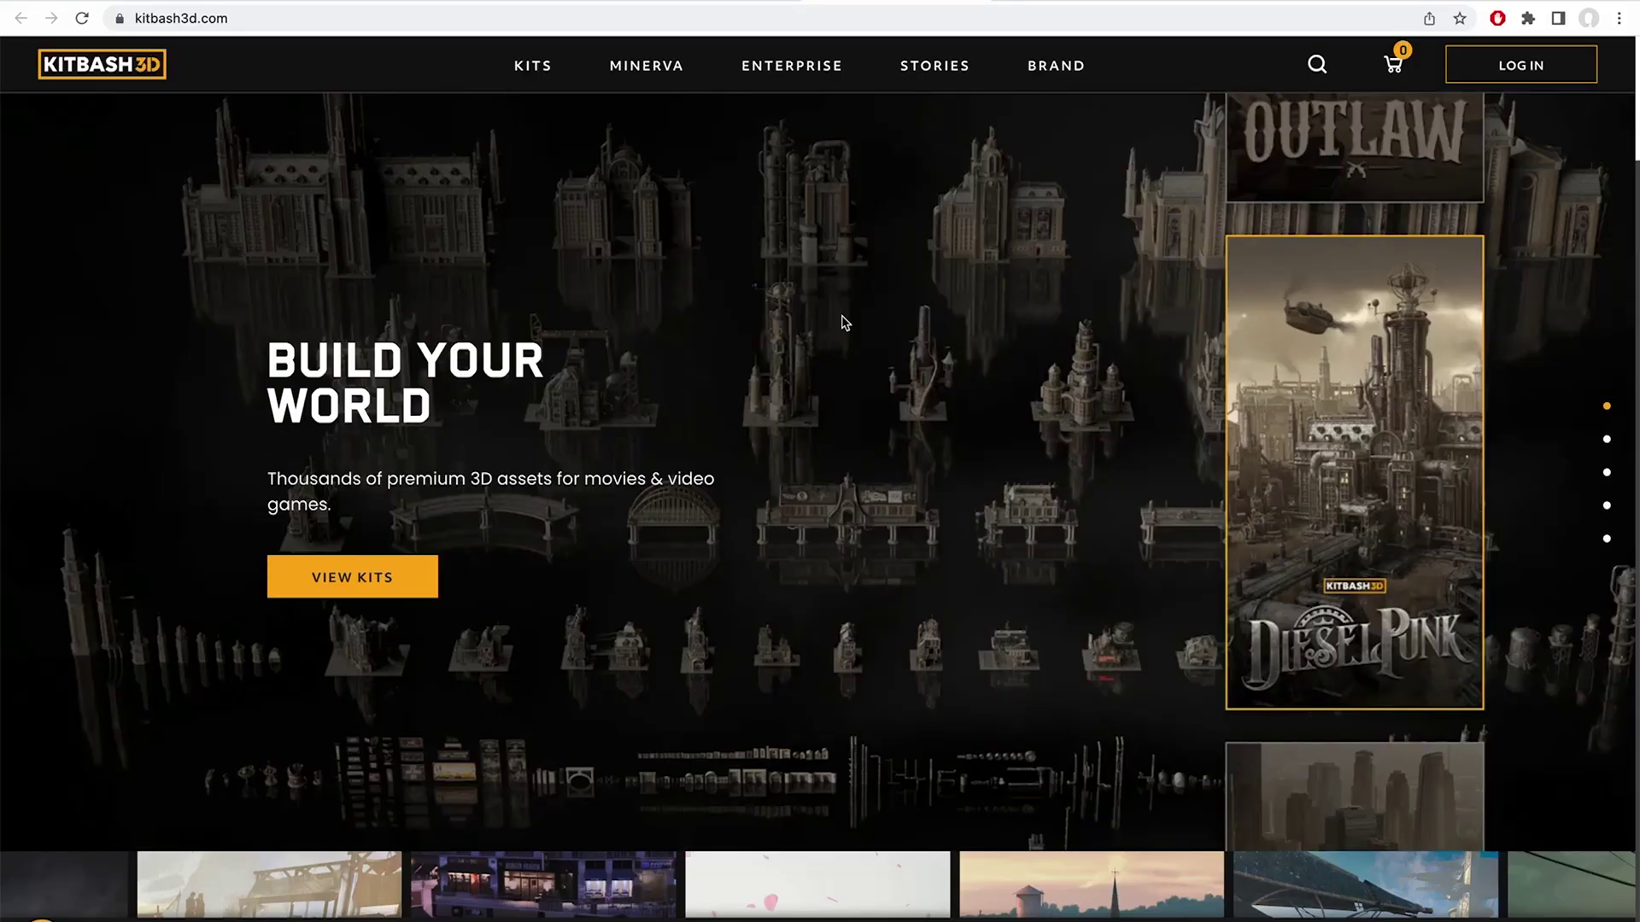
scroll(844, 323, down, 4)
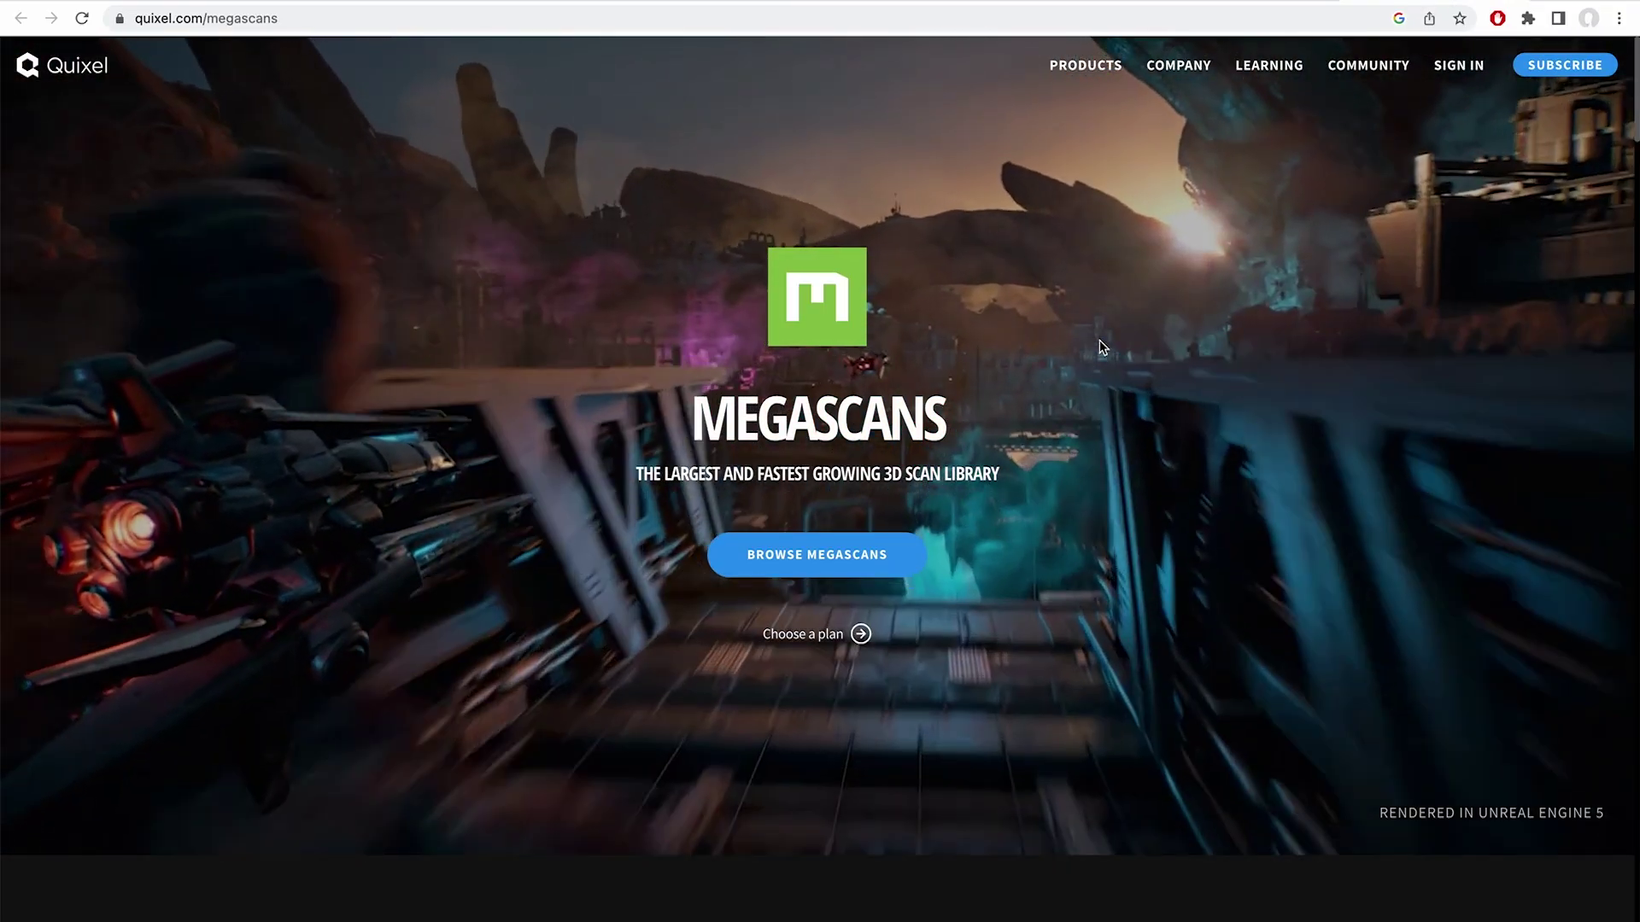
scroll(1102, 346, down, 9)
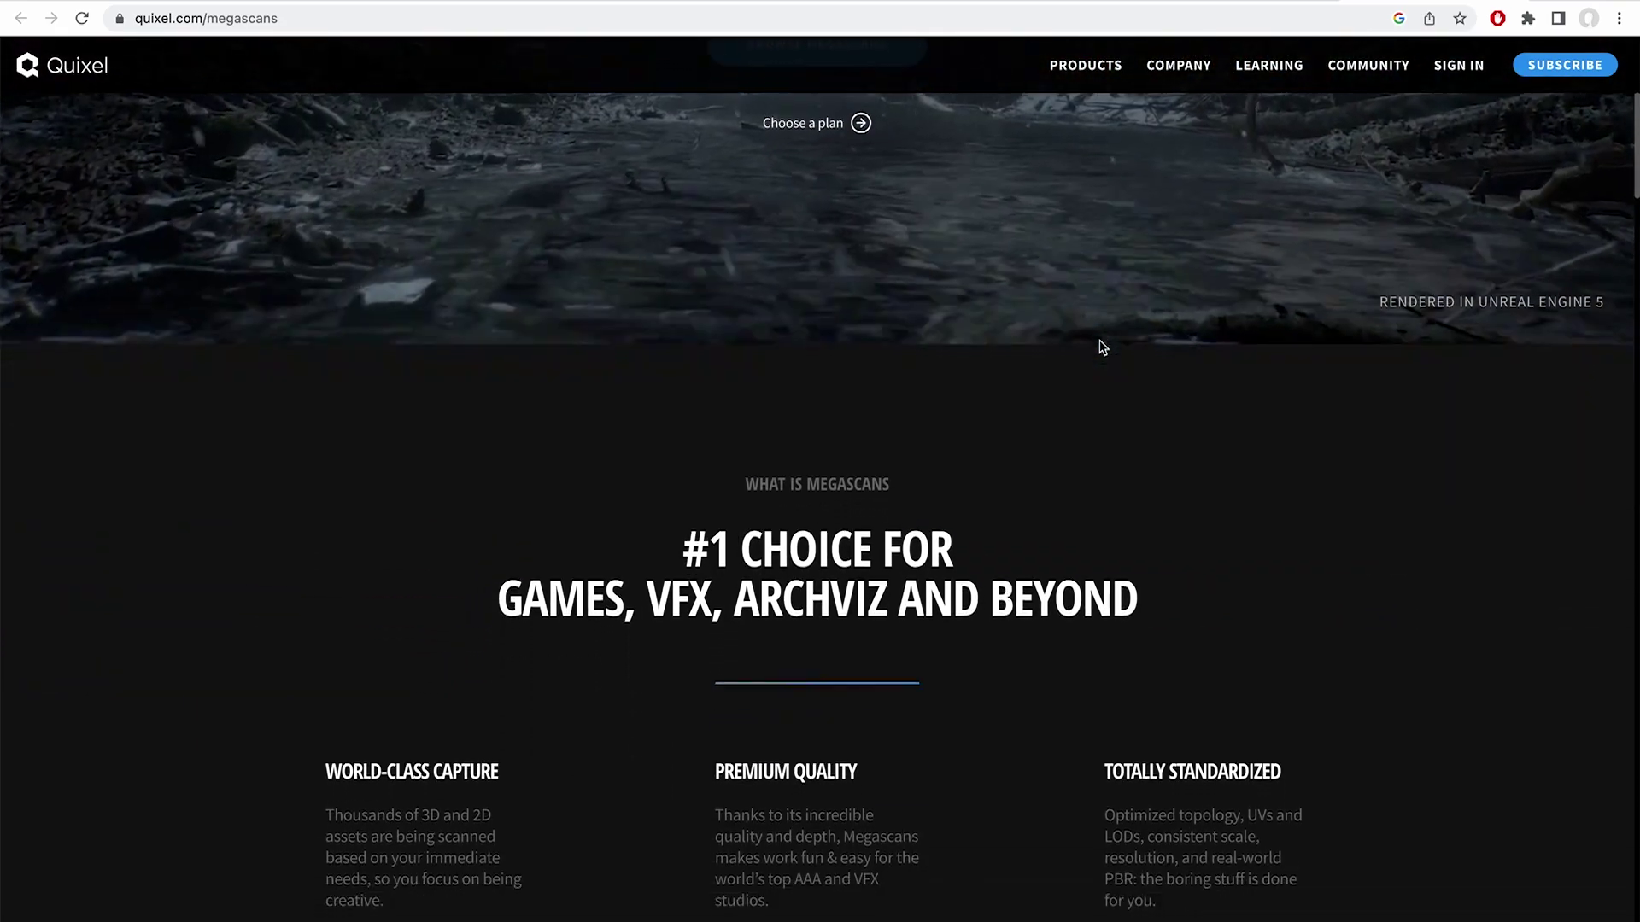
Examine the free 3D models offered on CGTrader and Sketchfab, and open Quixel's Bridge product page.
scroll(1059, 396, down, 5)
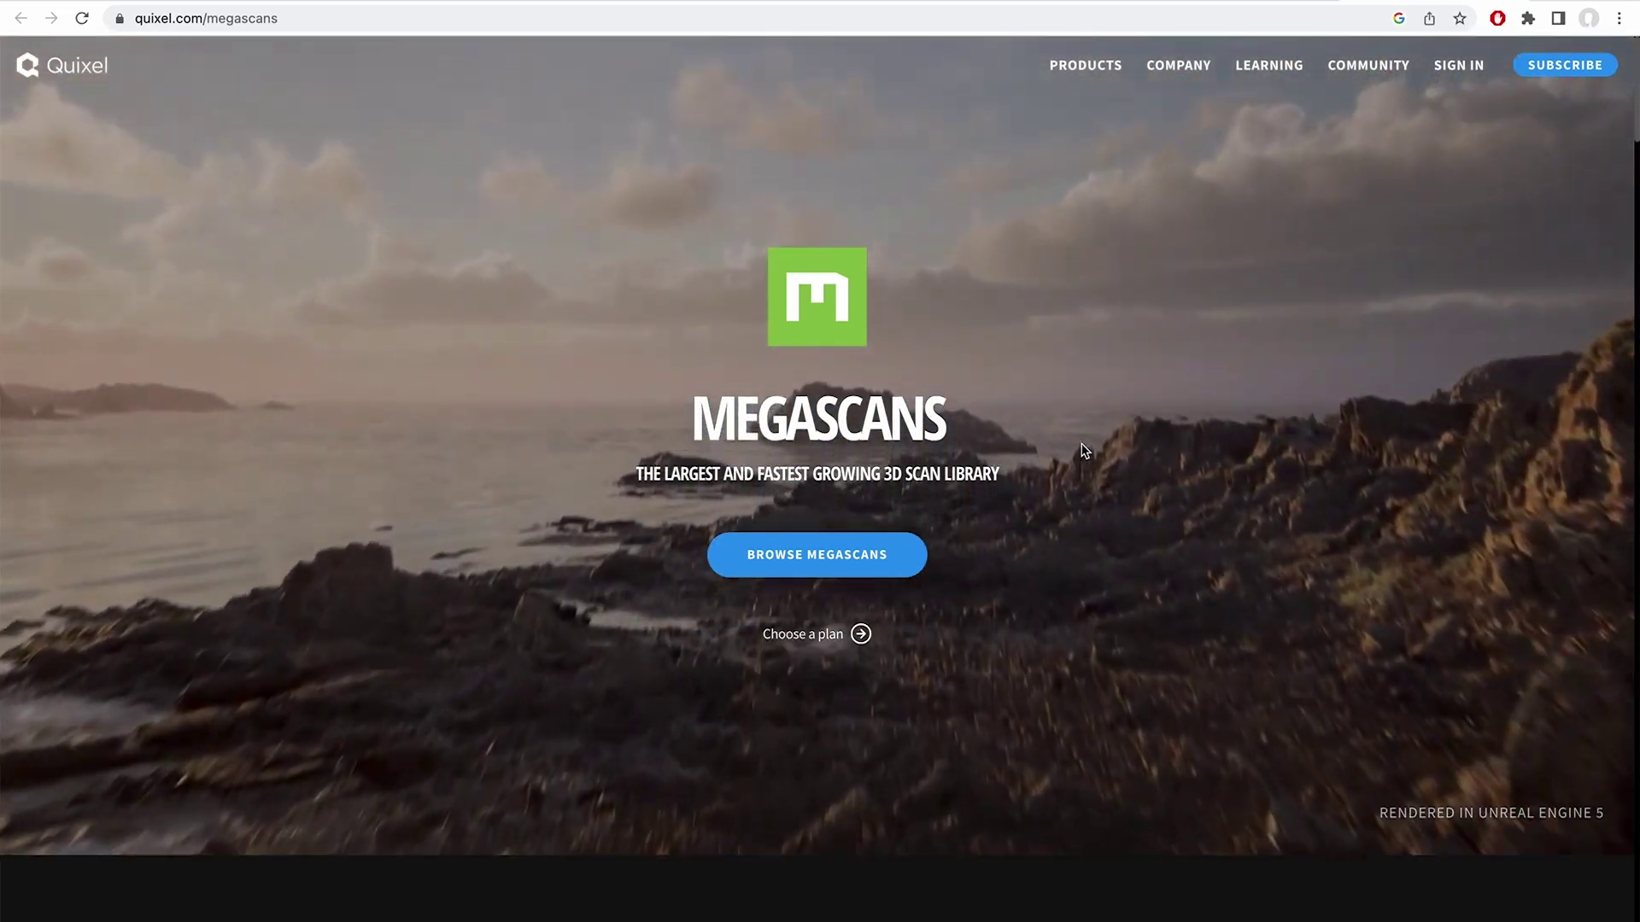
click(803, 634)
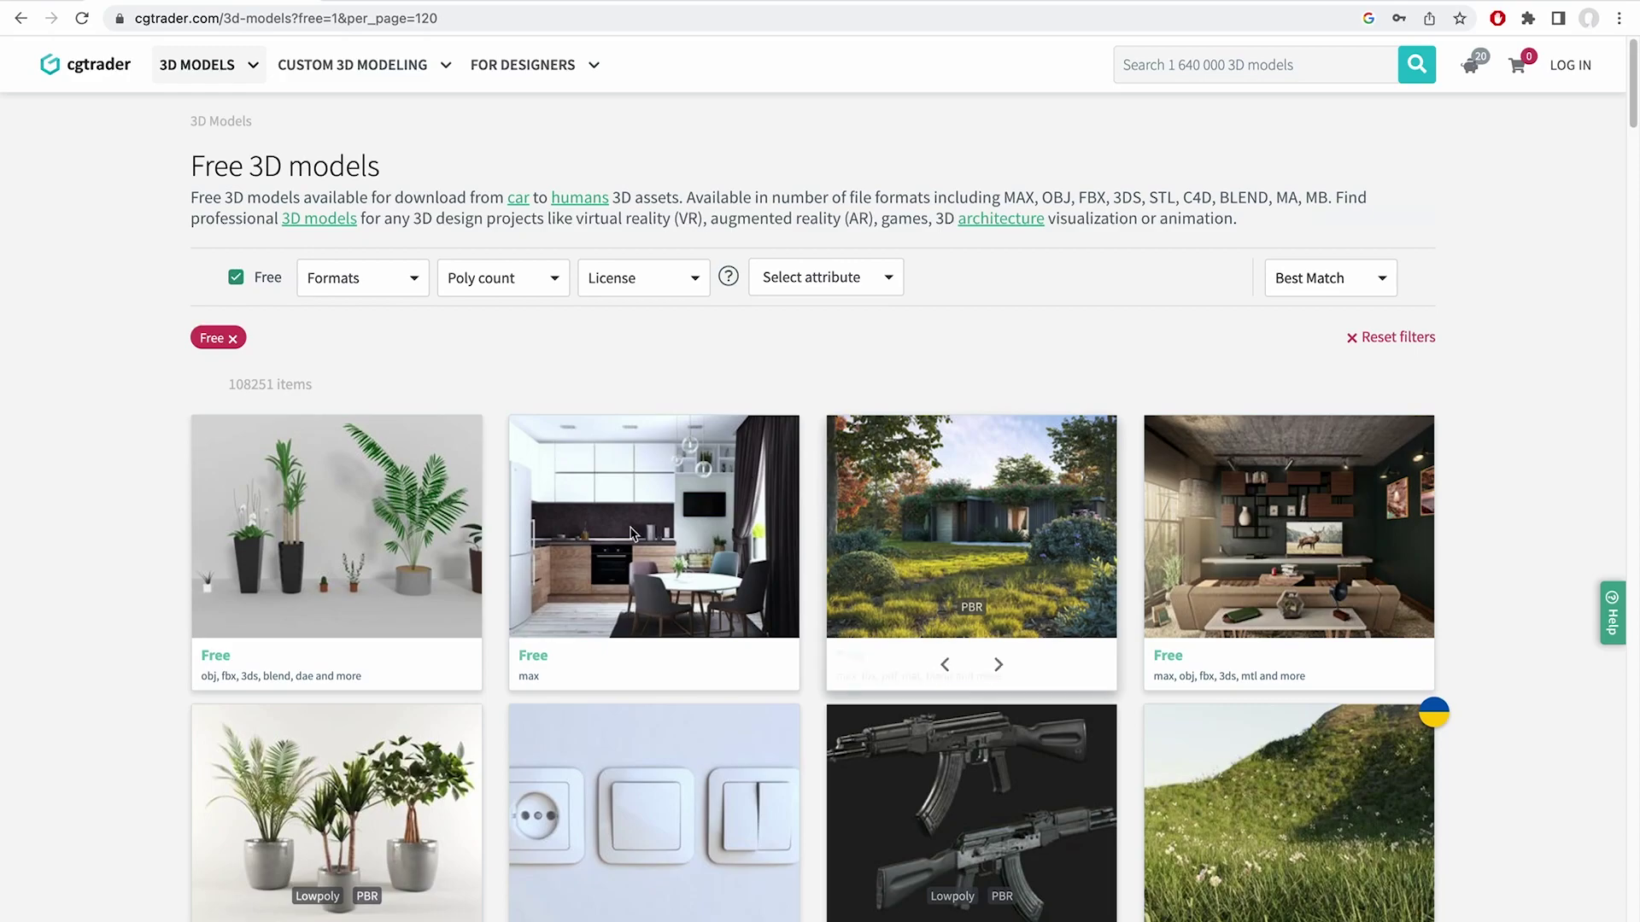
scroll(1296, 641, down, 17)
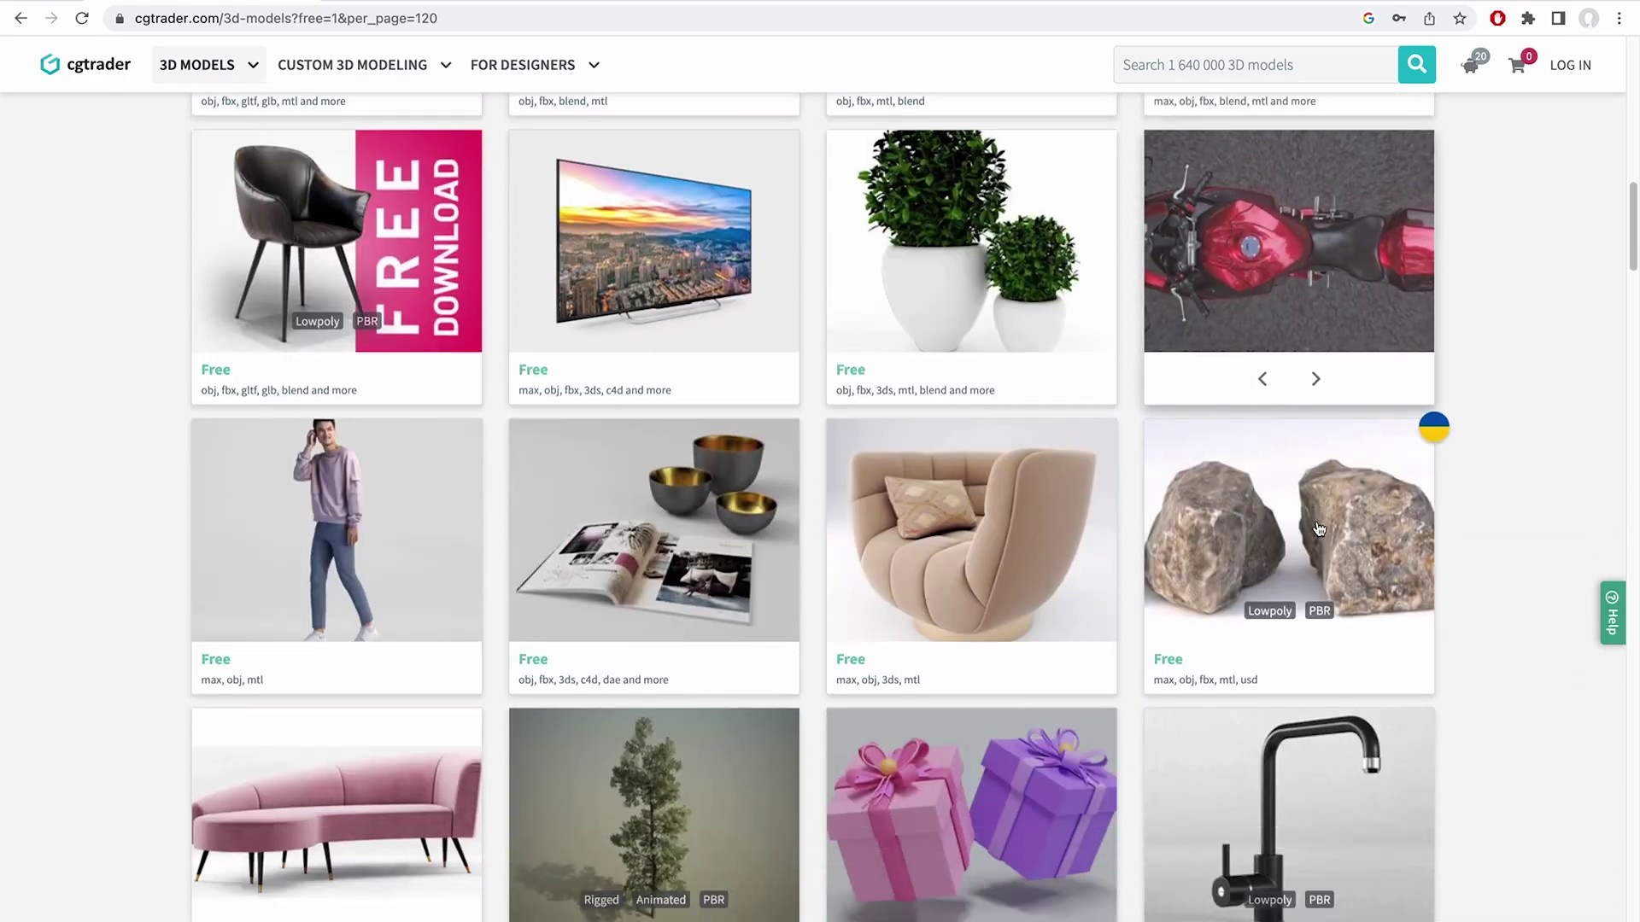
scroll(1319, 529, down, 3)
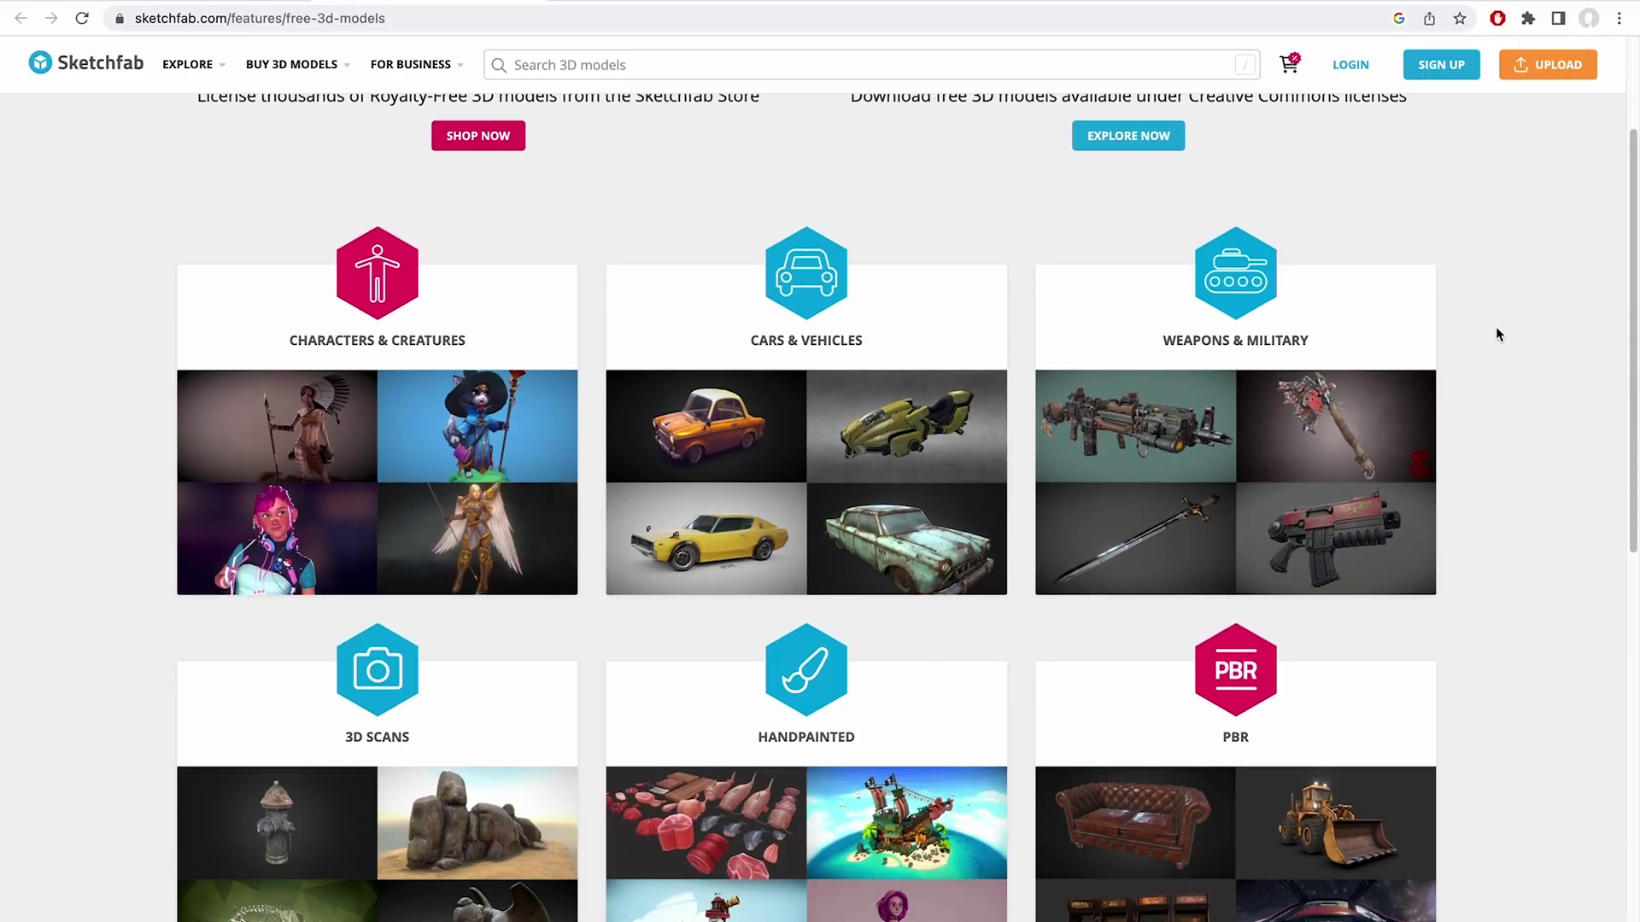
scroll(1494, 333, down, 4)
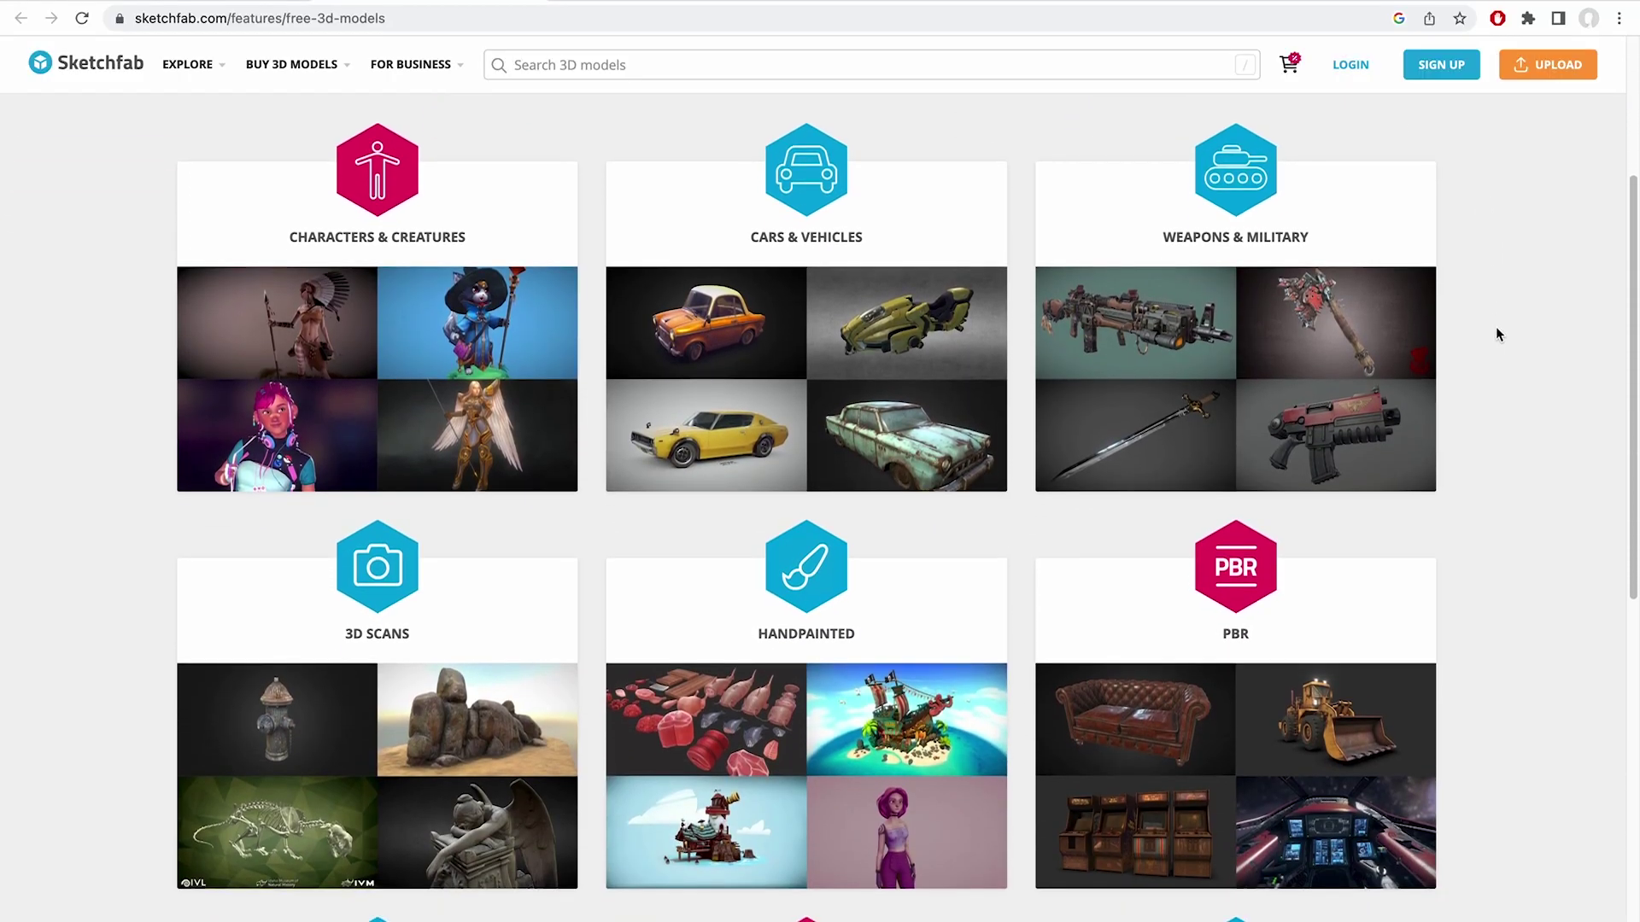
scroll(1497, 333, down, 7)
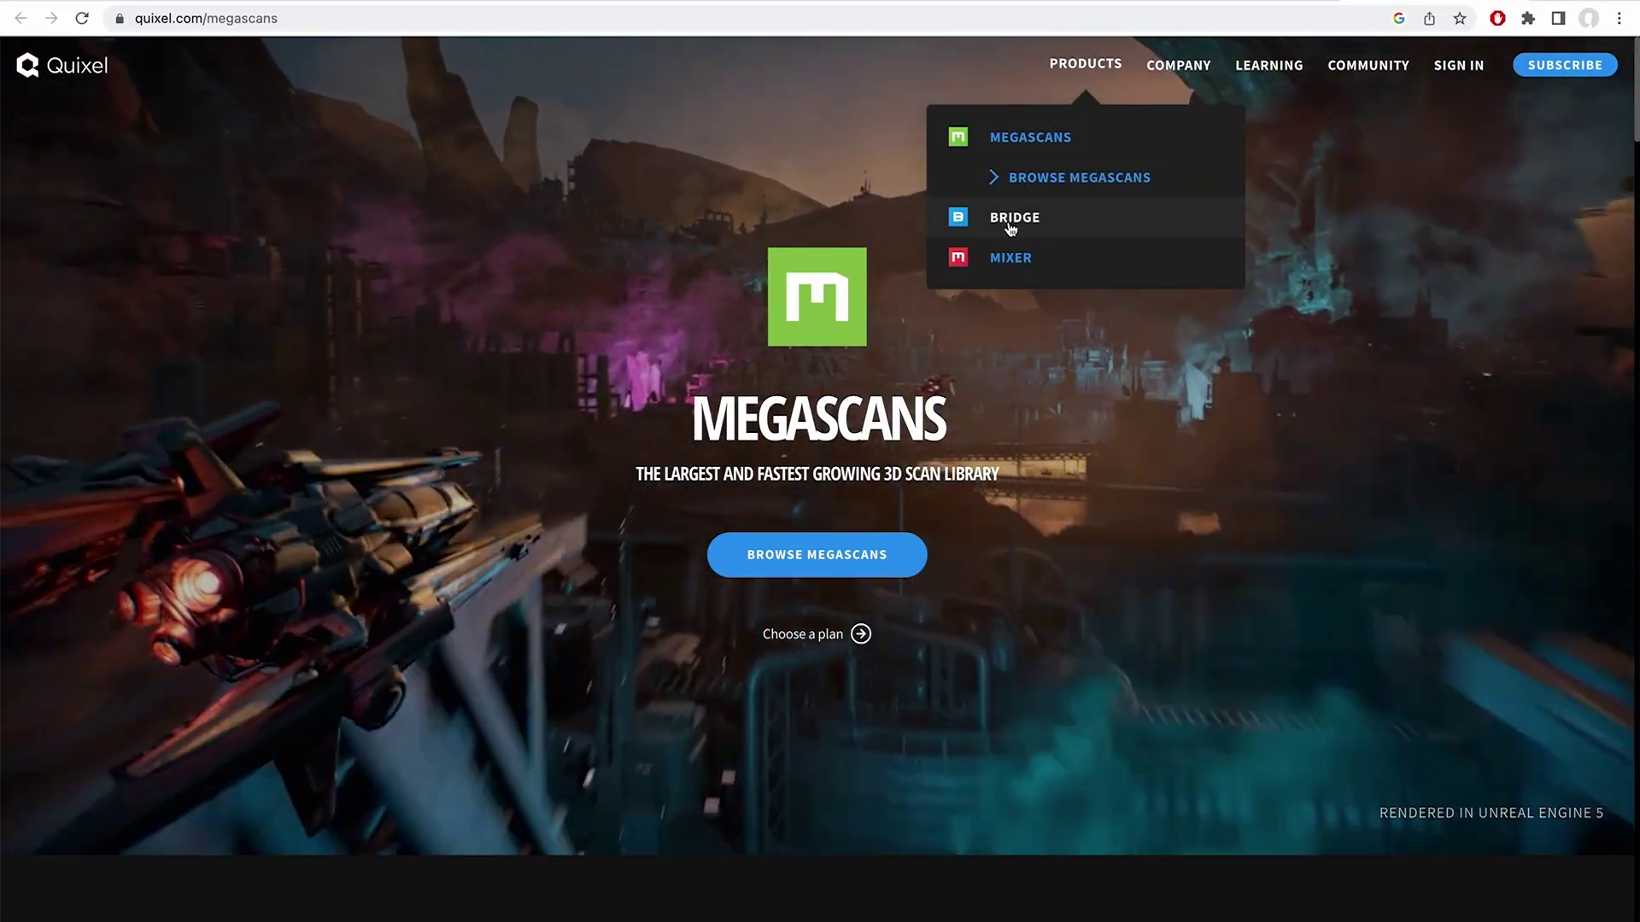
click(1015, 224)
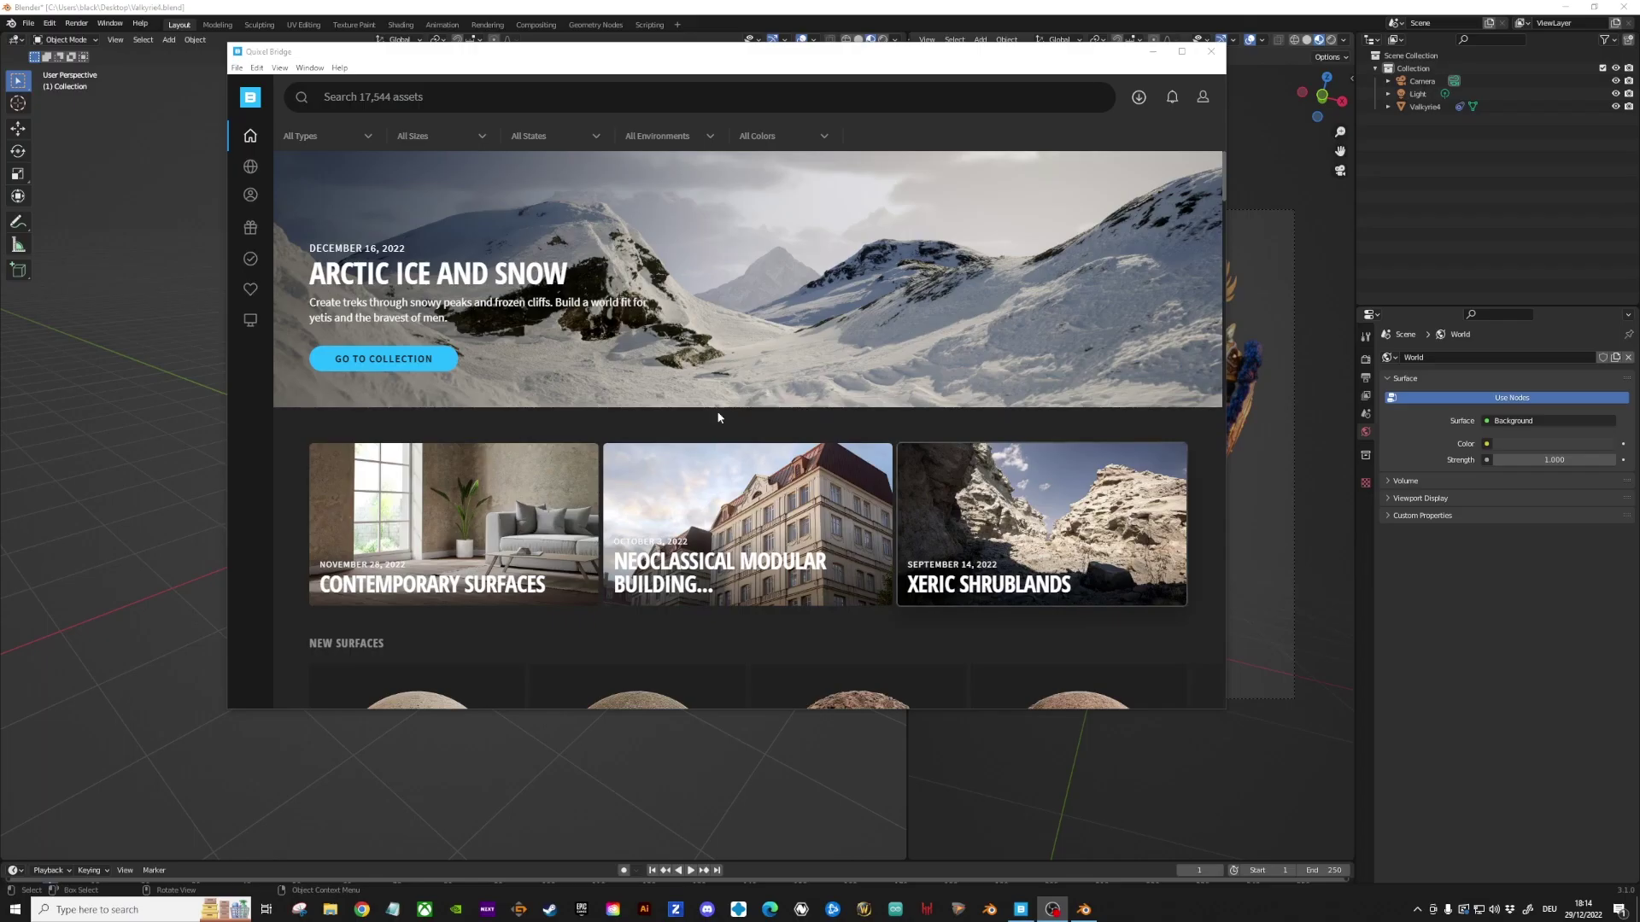
Switch to Quixel Bridge, browse its featured assets, search for rock and open the Canyons of Utah collection.
scroll(716, 278, down, 15)
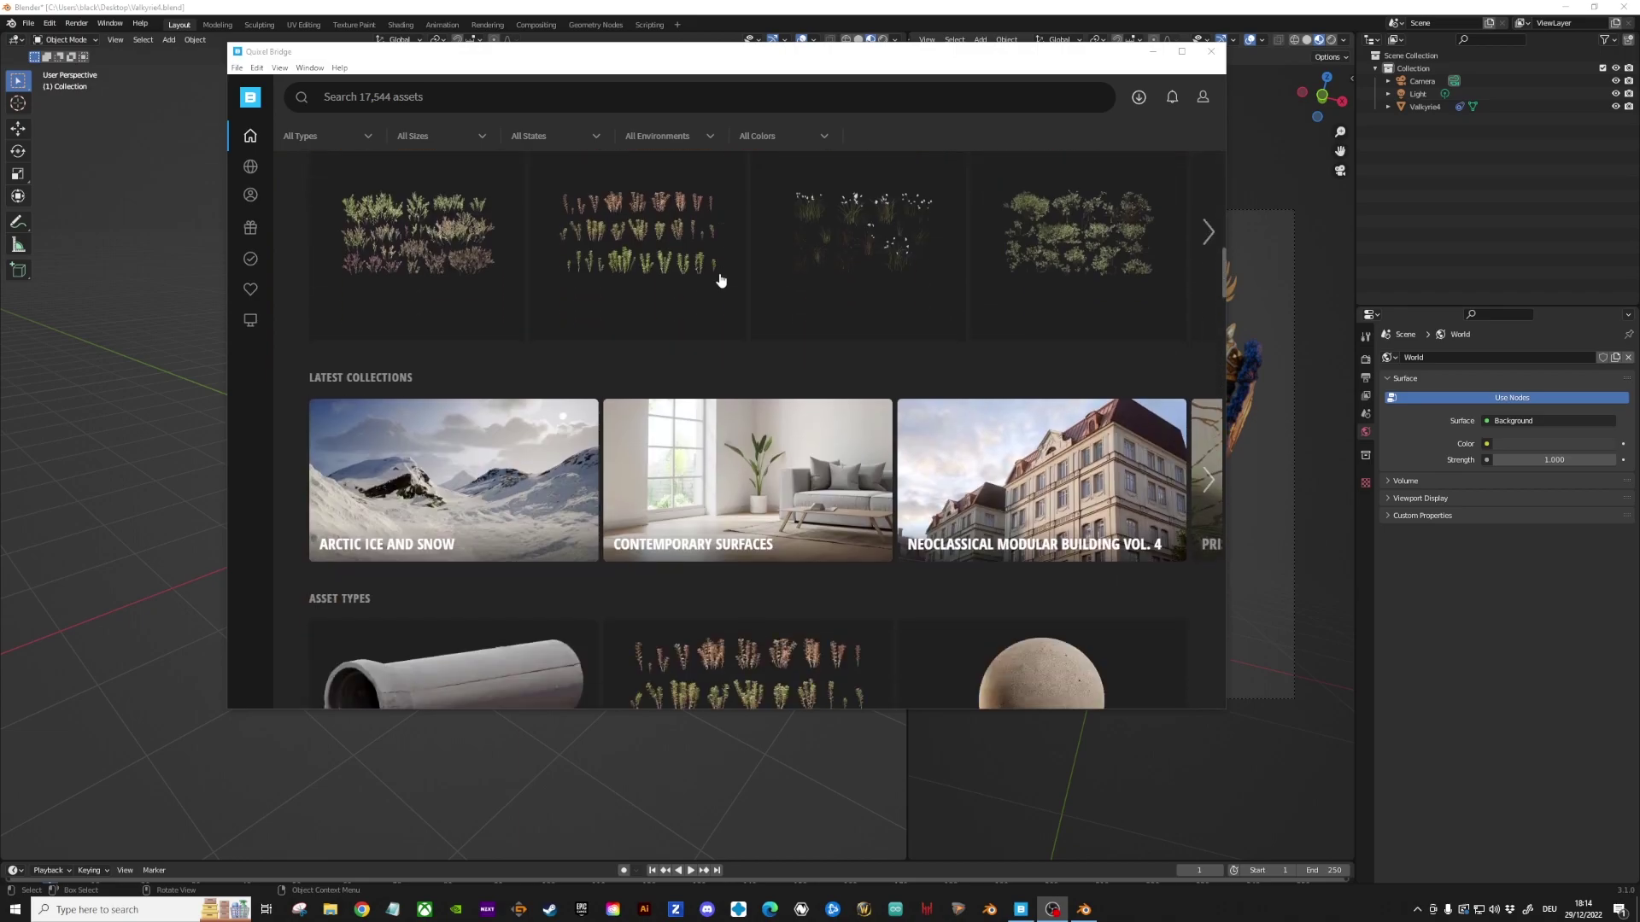
scroll(721, 291, down, 15)
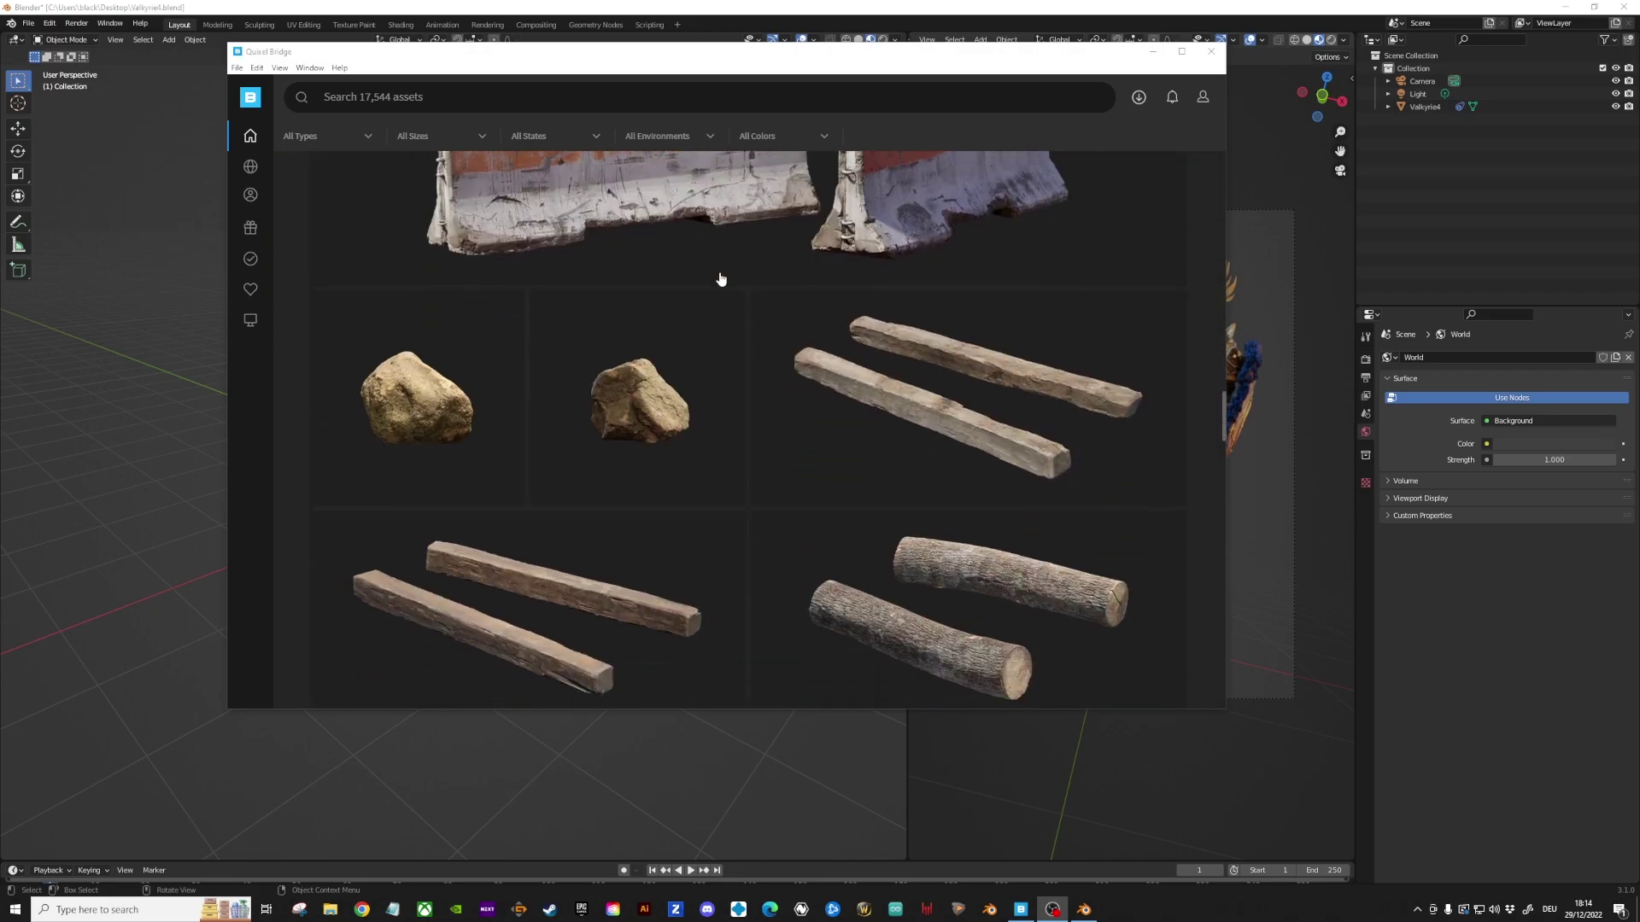
click(445, 96)
text(rock)
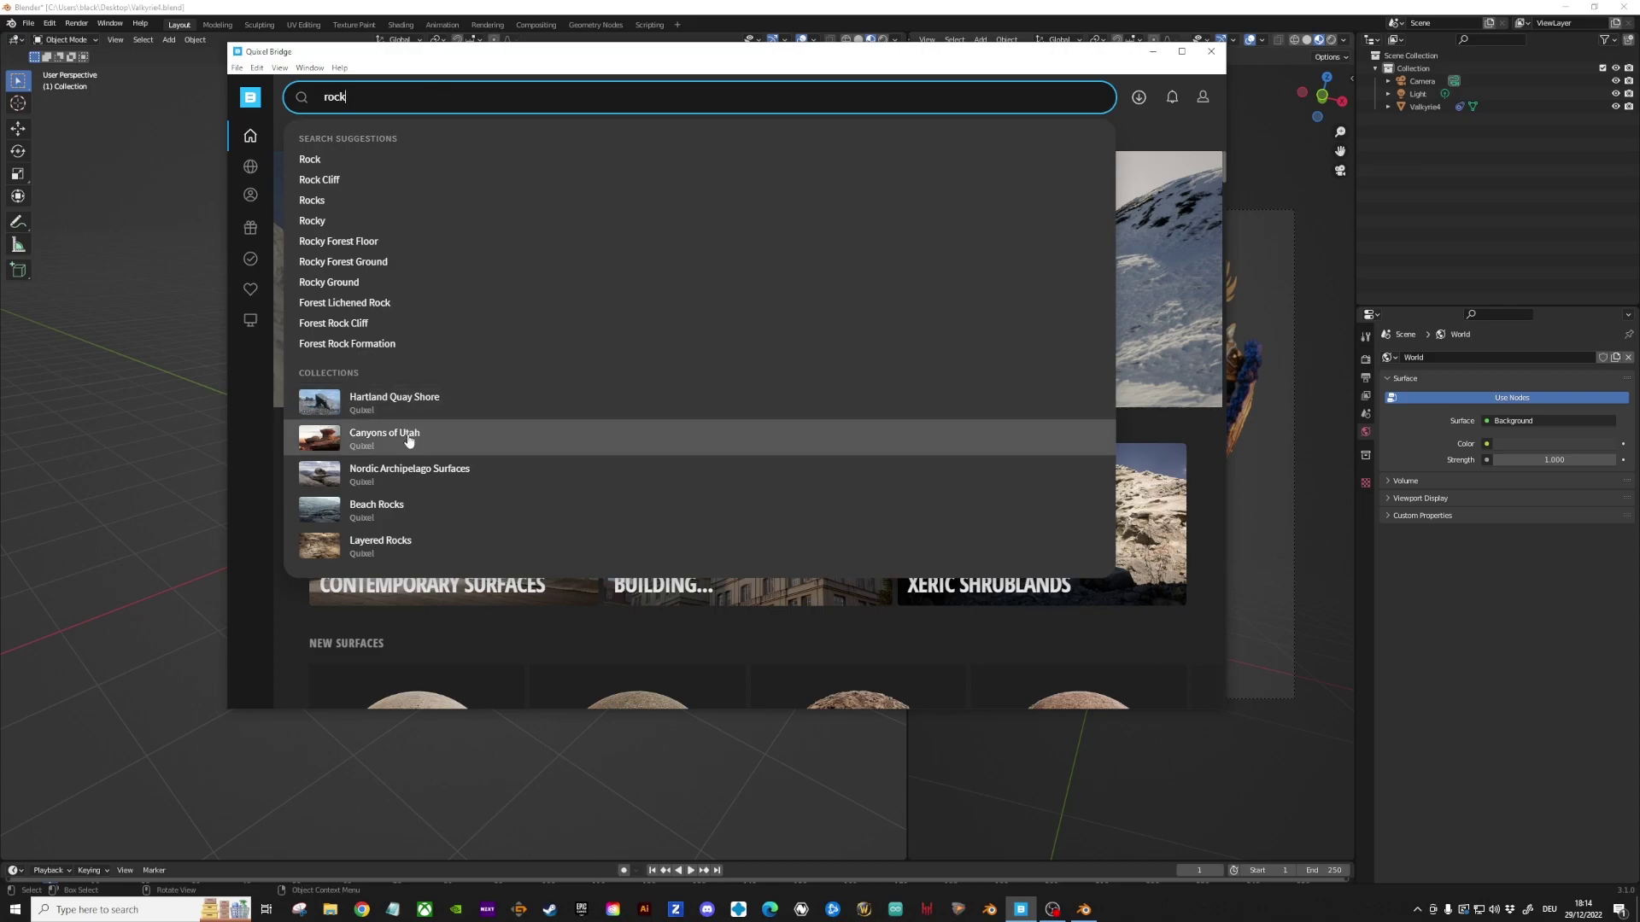
click(393, 433)
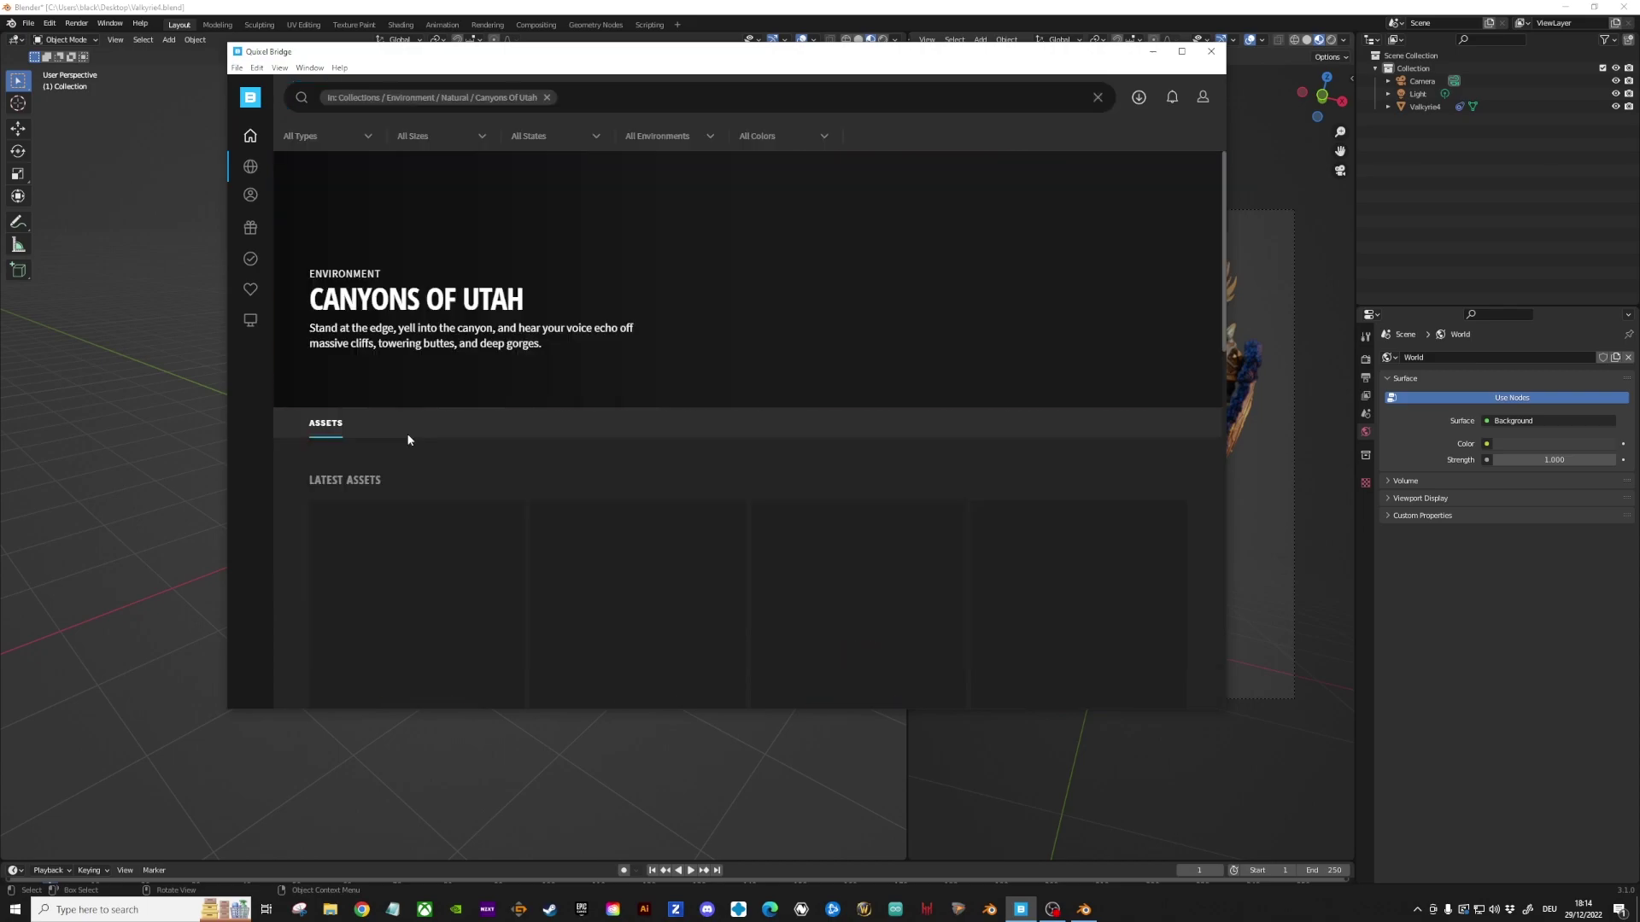
Export Canyons of Utah sandstone assets at 8K resolution to Blender and position the sandstone rock on the ground at the figure's feet.
scroll(841, 324, down, 5)
scroll(841, 325, down, 5)
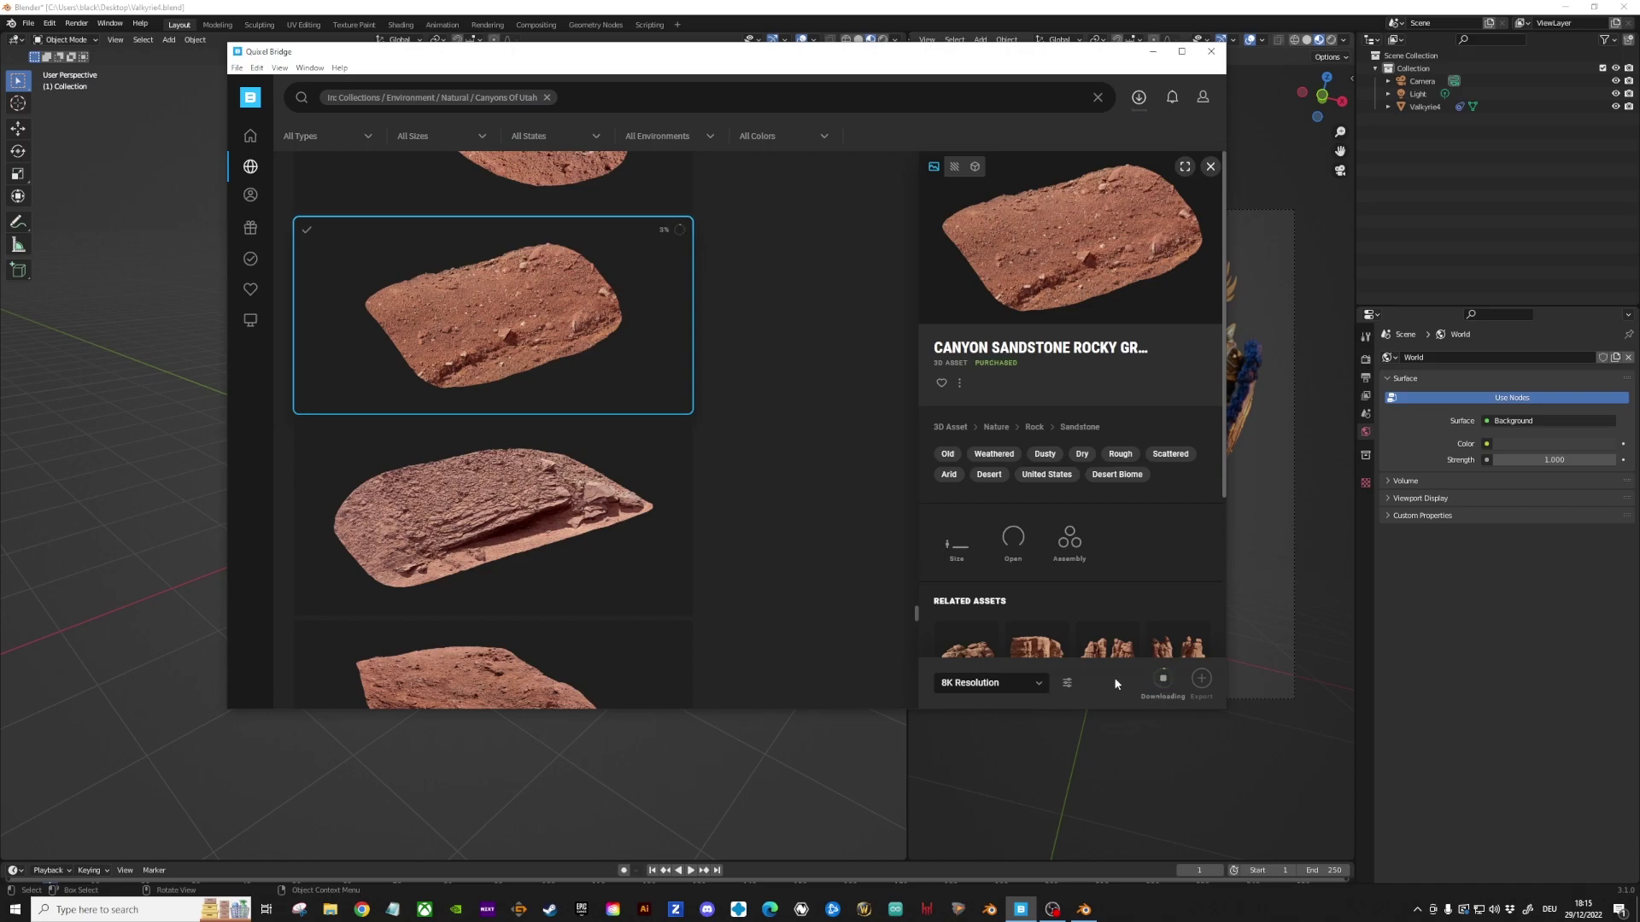
click(1201, 679)
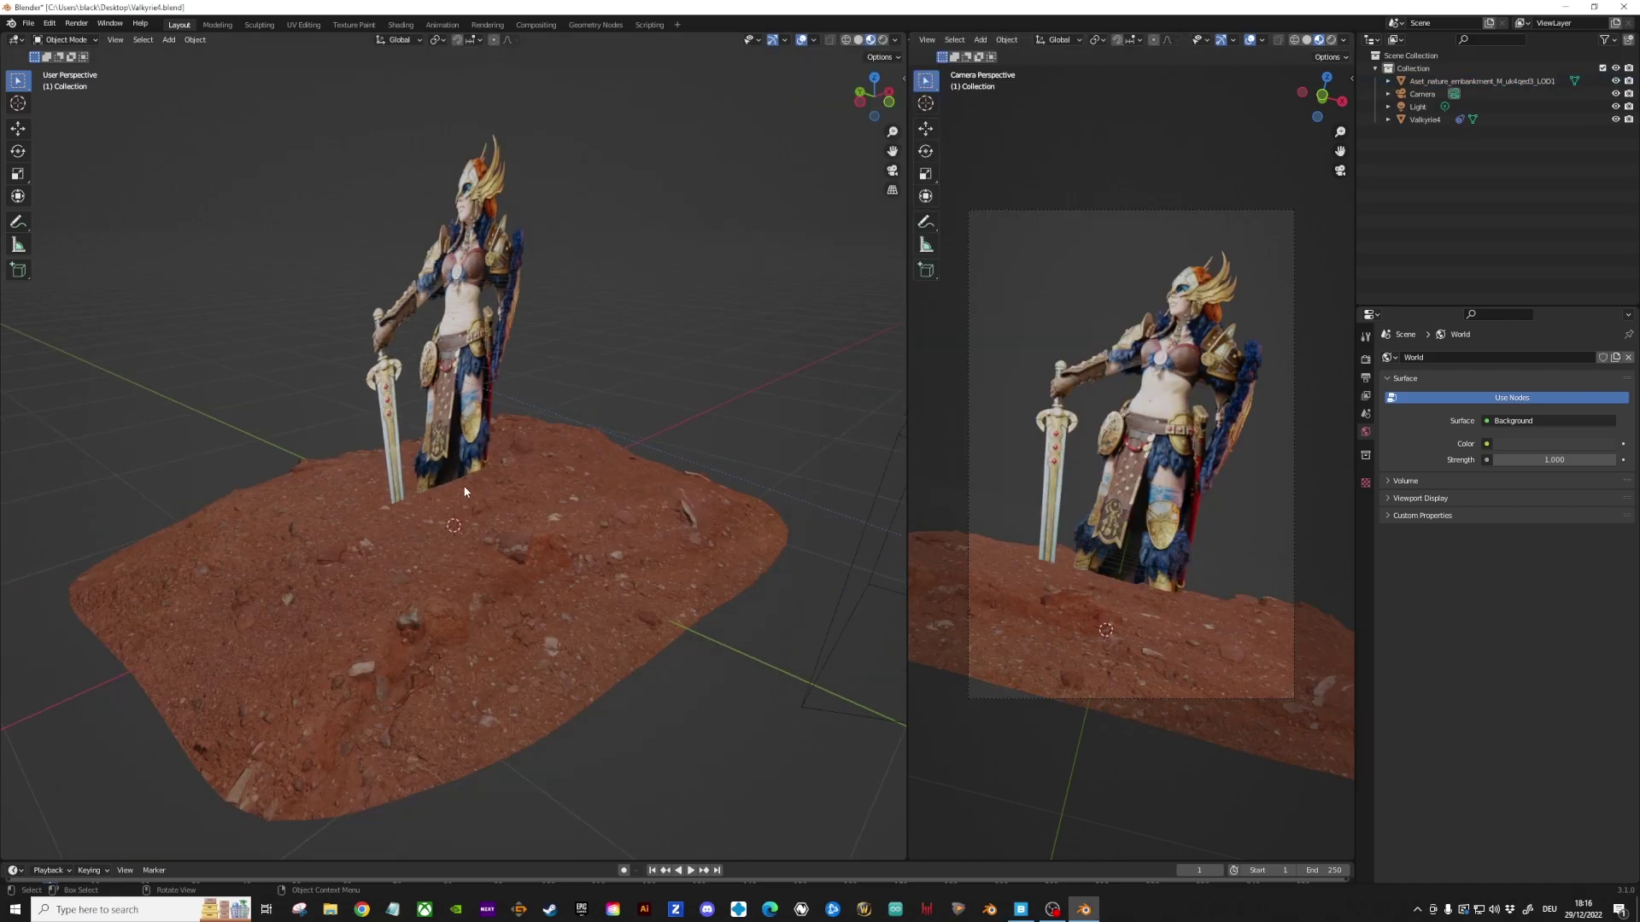
click(555, 561)
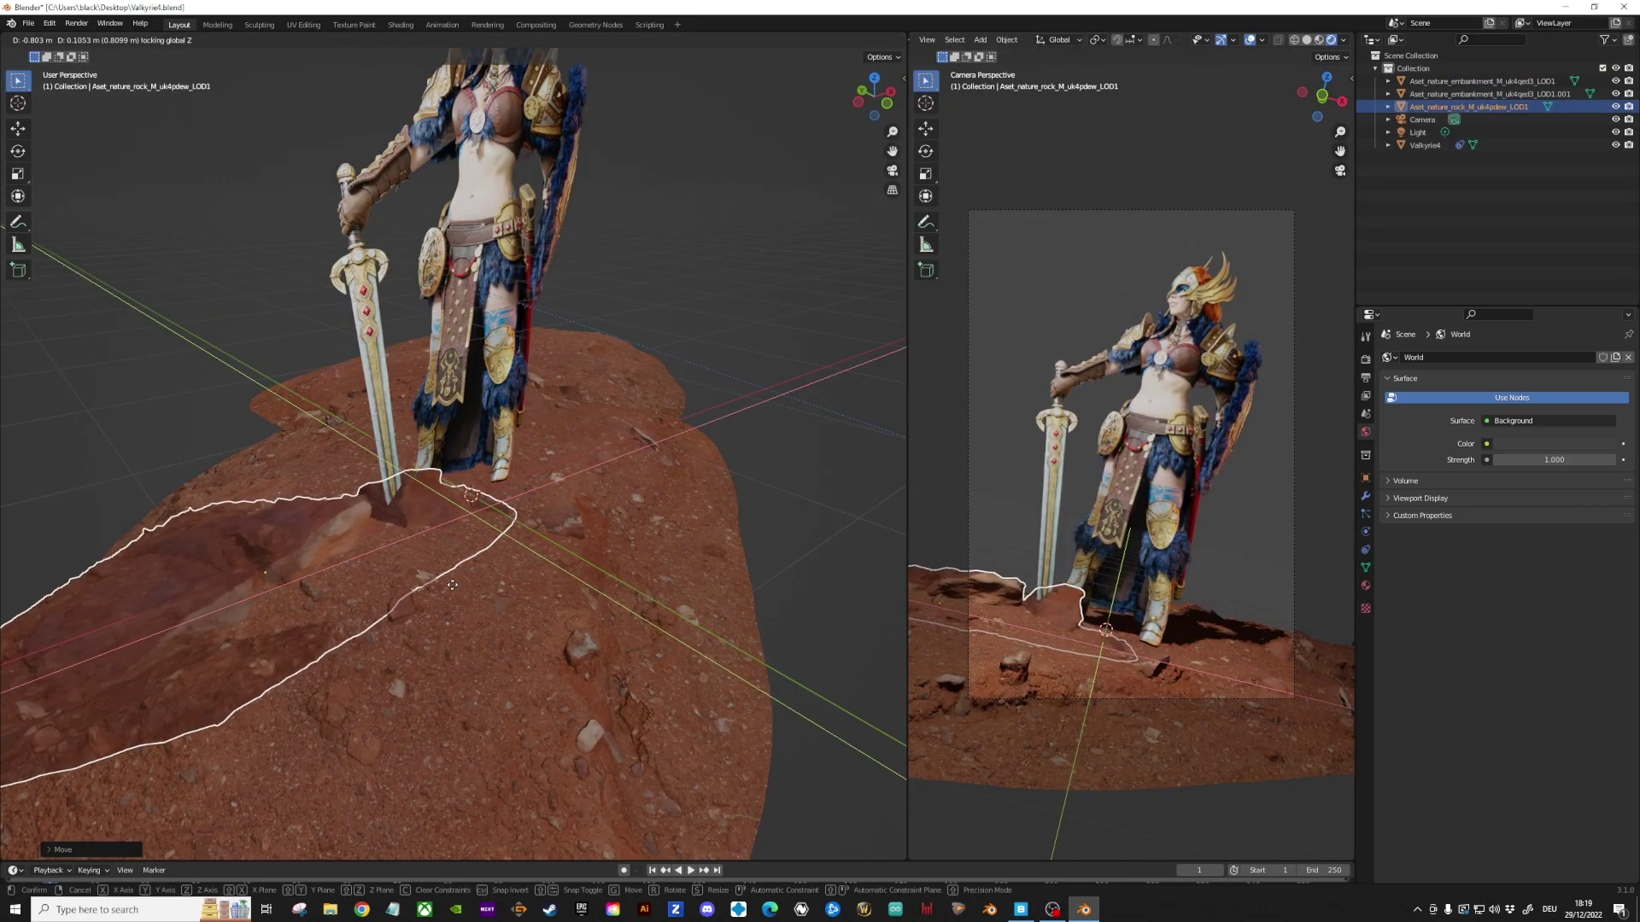
drag(453, 585, 454, 689)
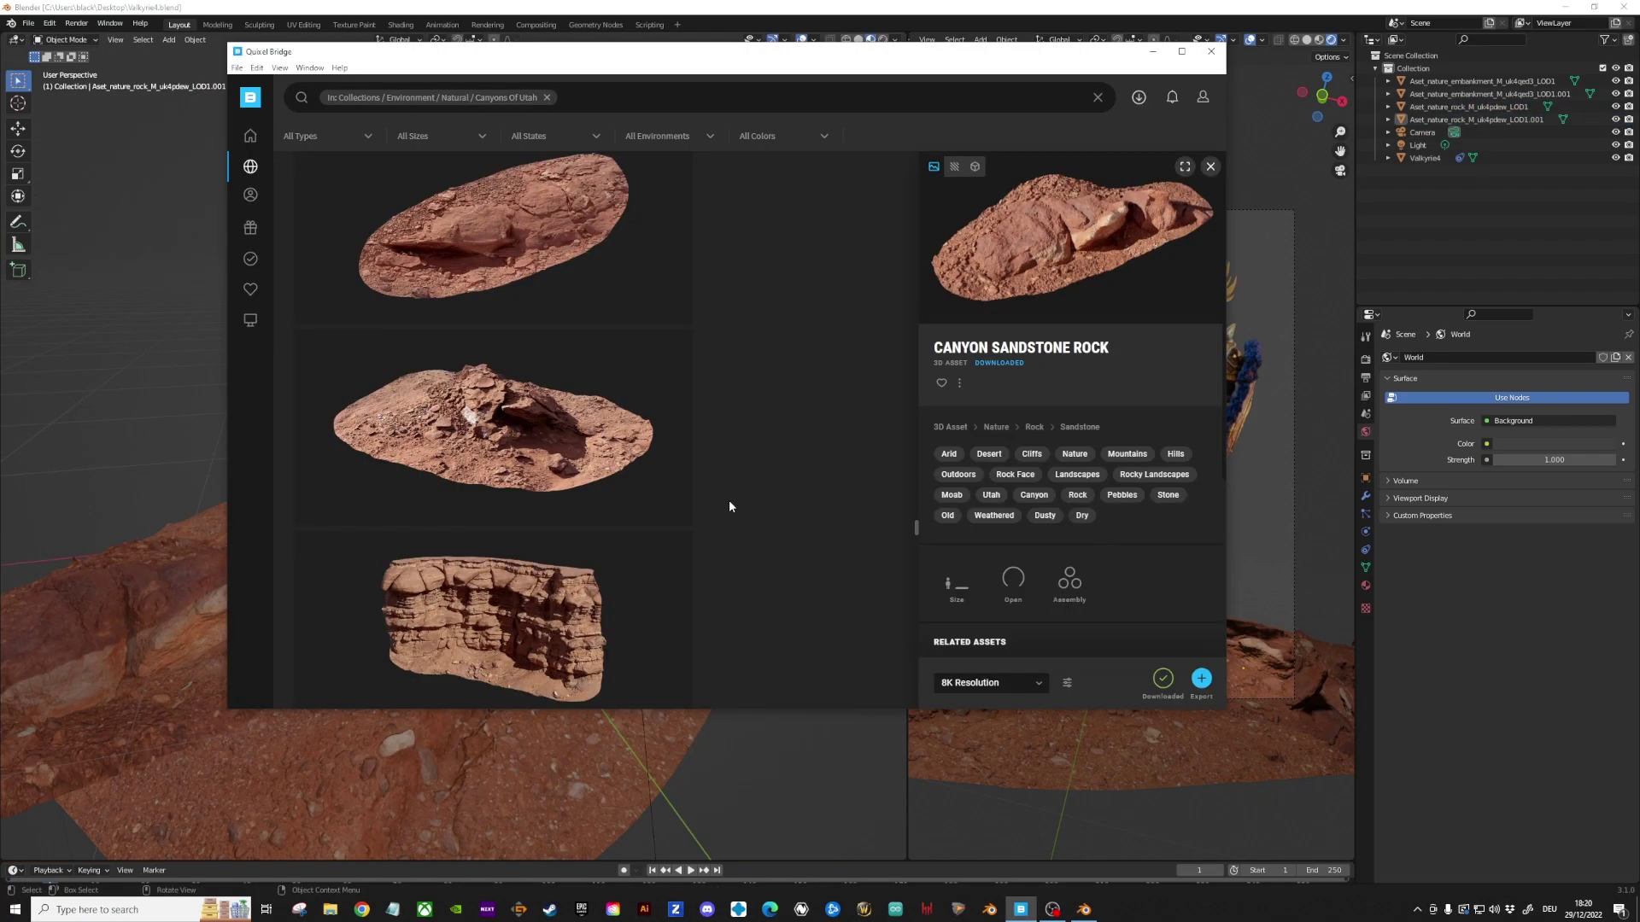
scroll(729, 506, up, 2)
click(563, 551)
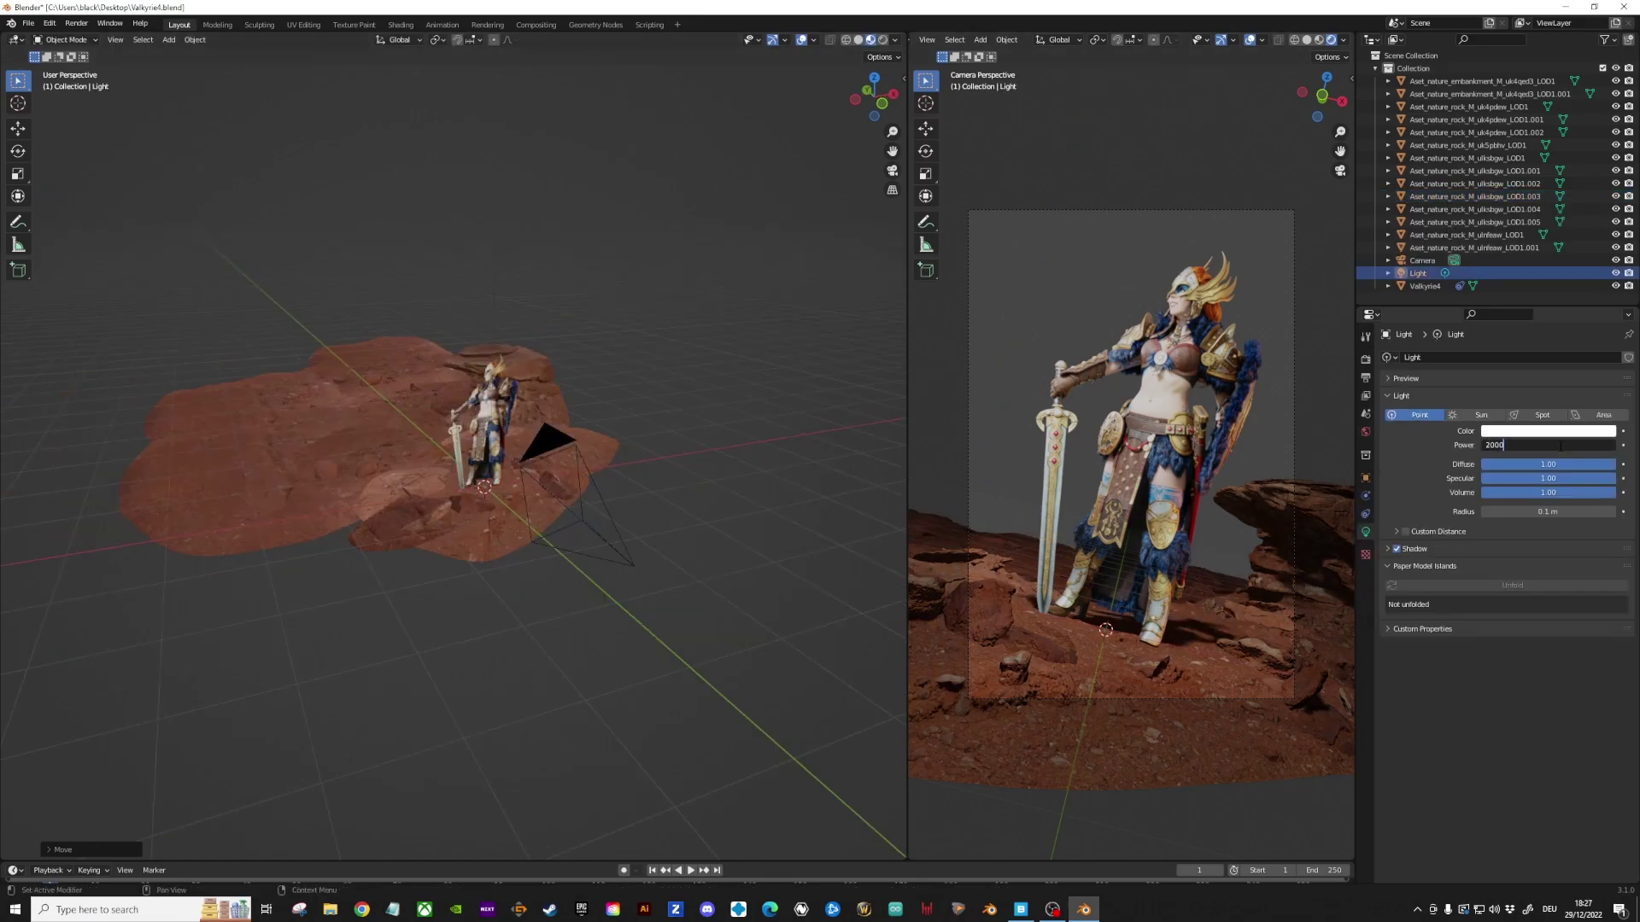
Set the point light's power to 3000 and move a sandstone rock into place behind the figure.
key(Return)
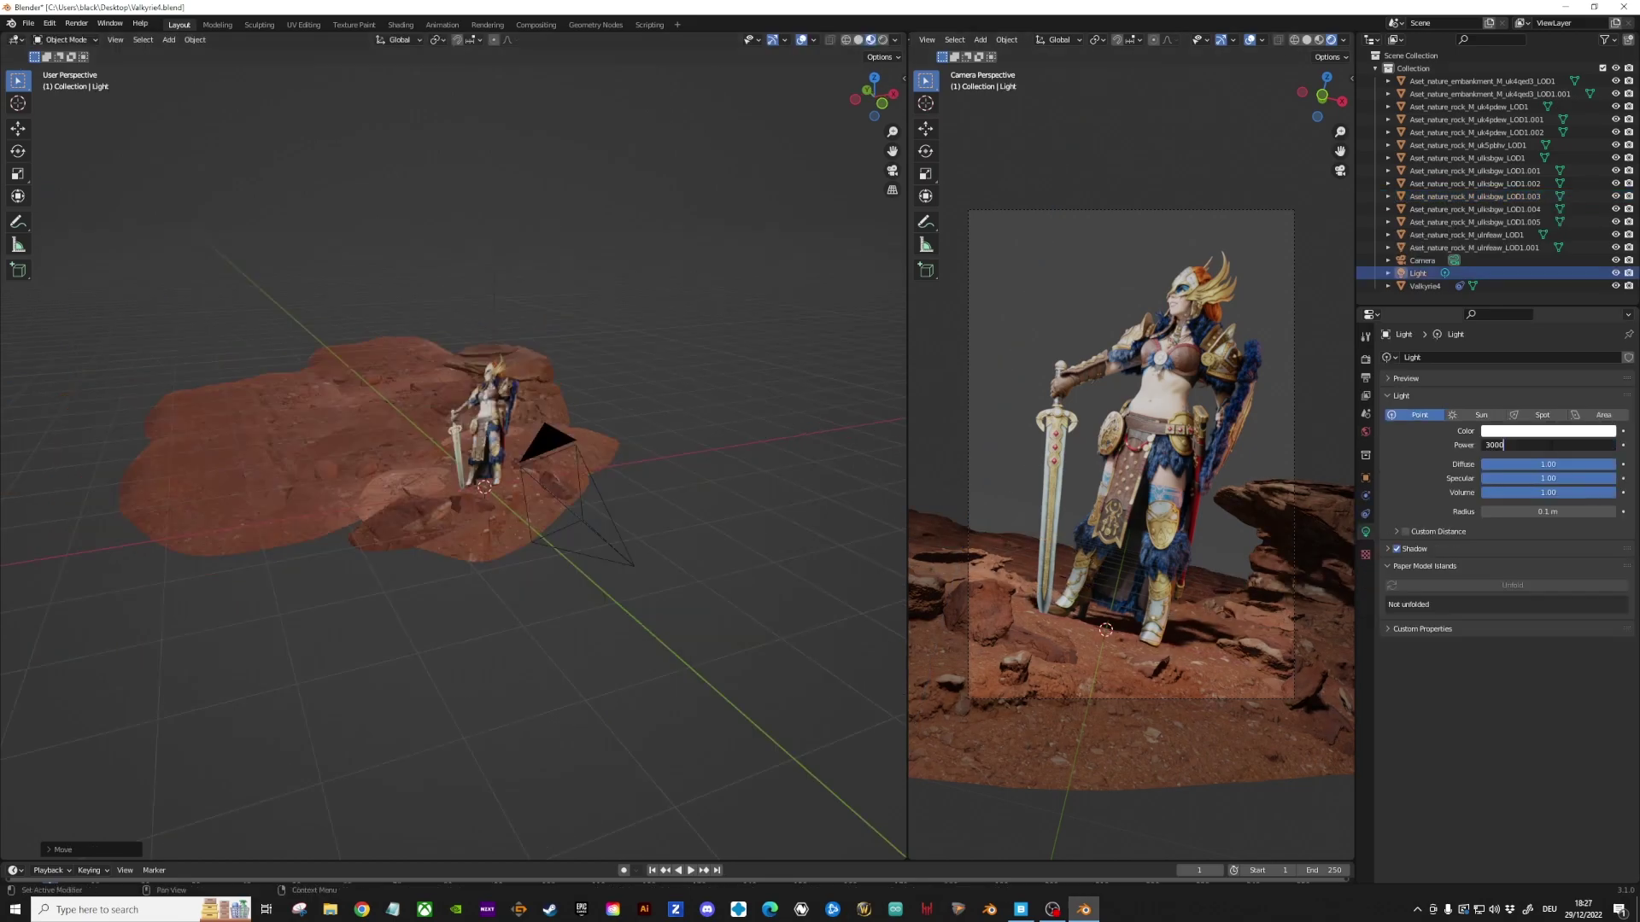
key(Return)
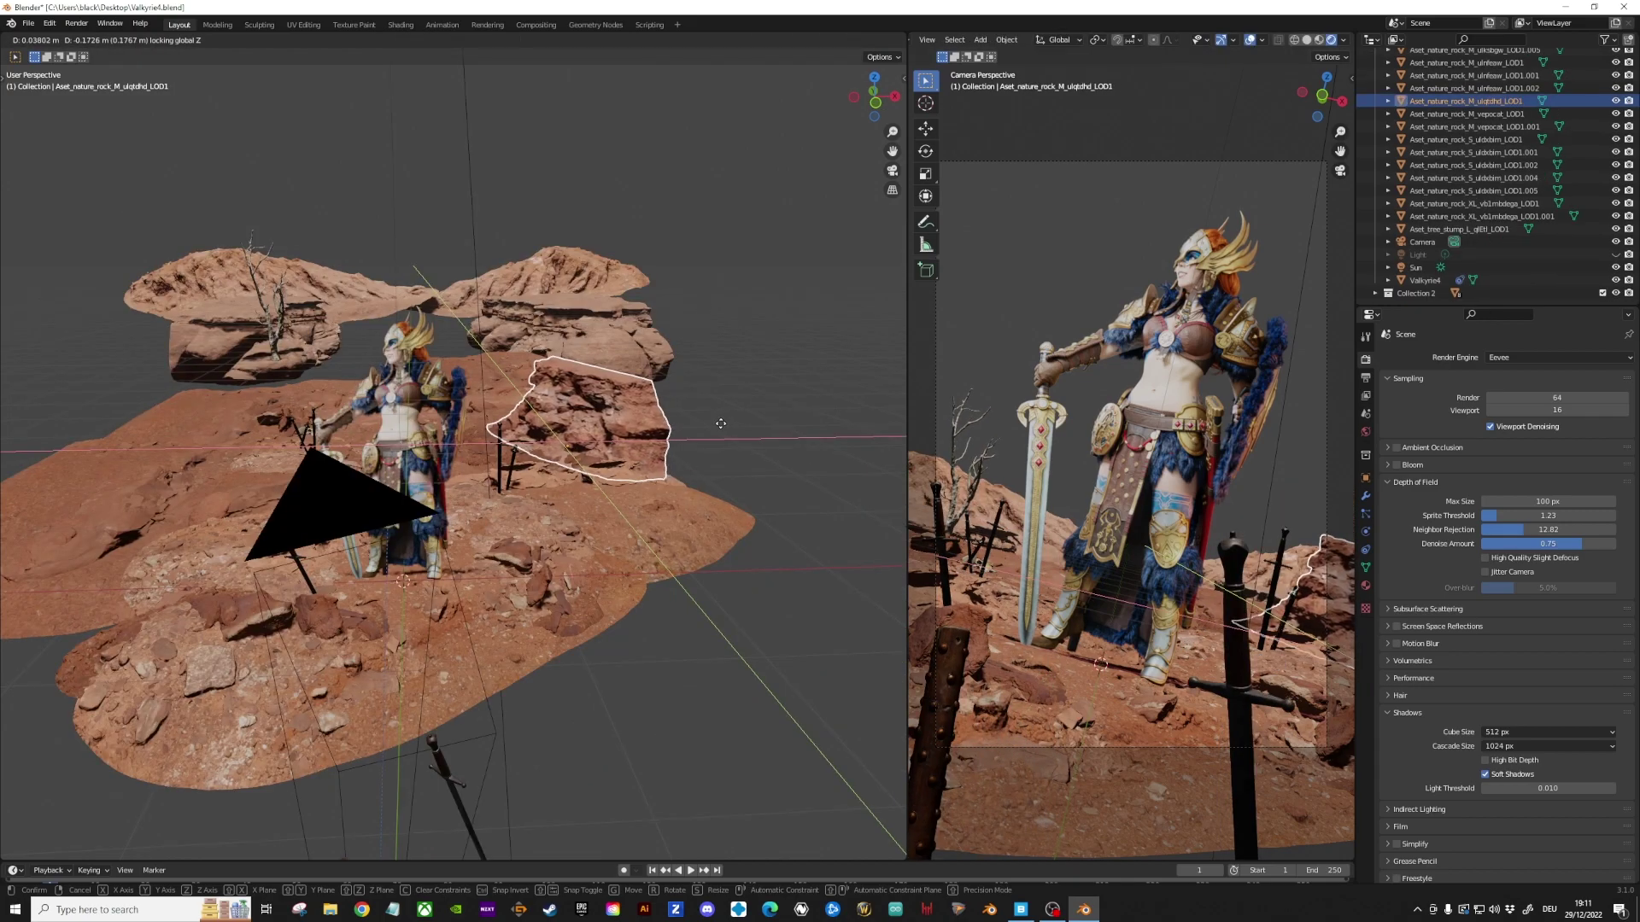
click(716, 421)
click(710, 418)
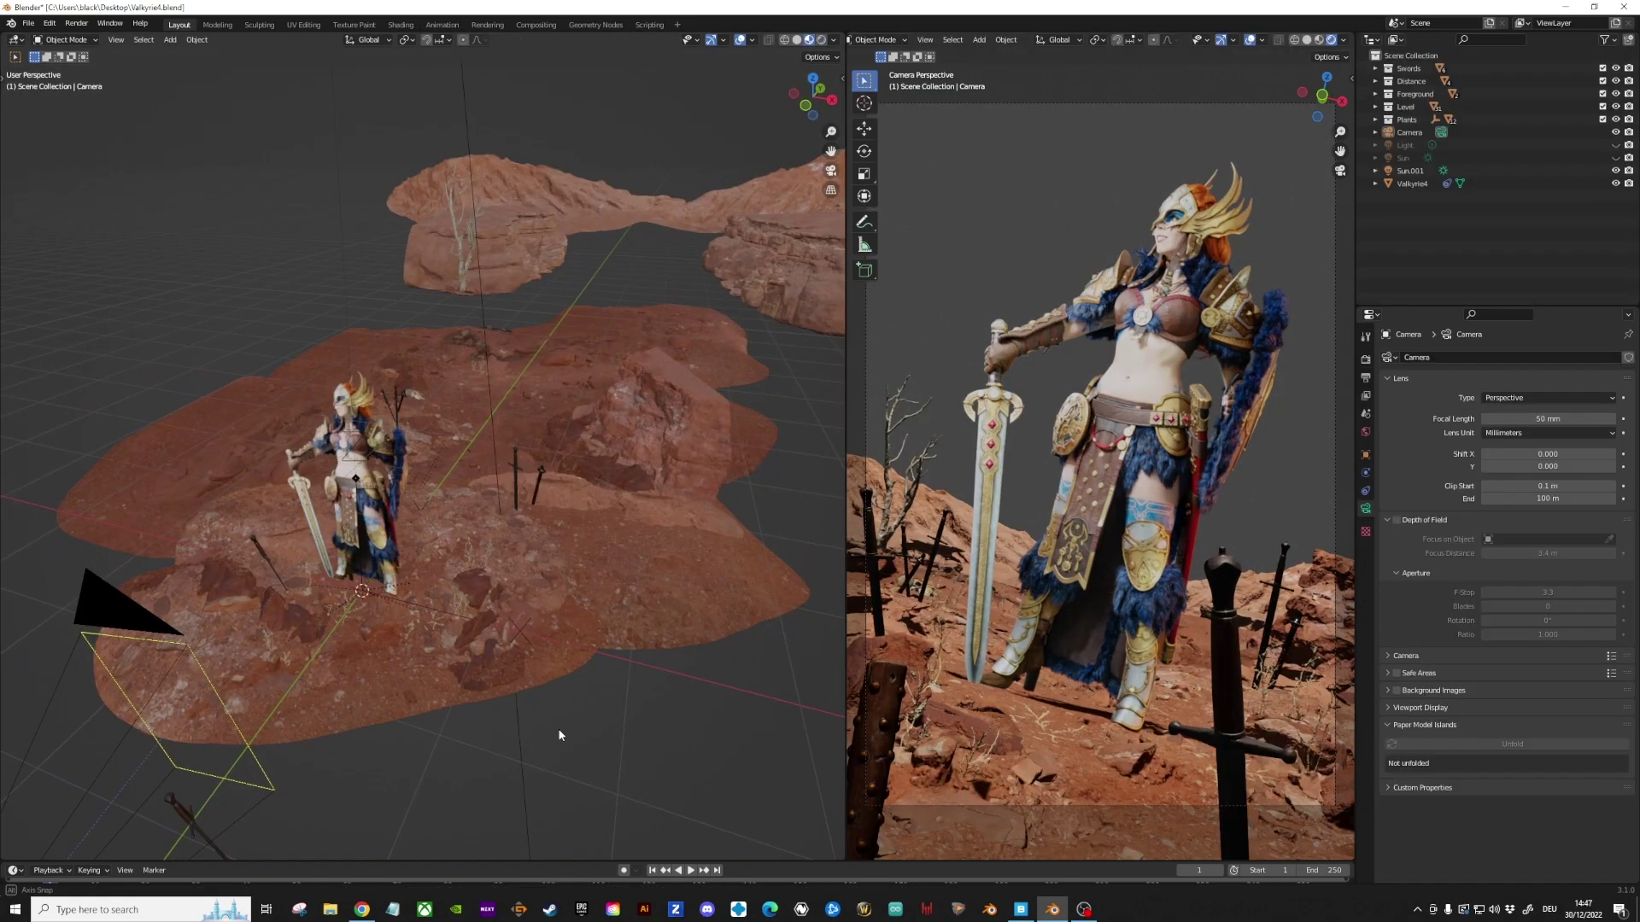
Hide and show the Distance and Swords collections in turn to examine what each contributes to the scene.
middle_drag(559, 735, 564, 706)
click(1617, 81)
click(1617, 81)
click(1616, 68)
click(1617, 69)
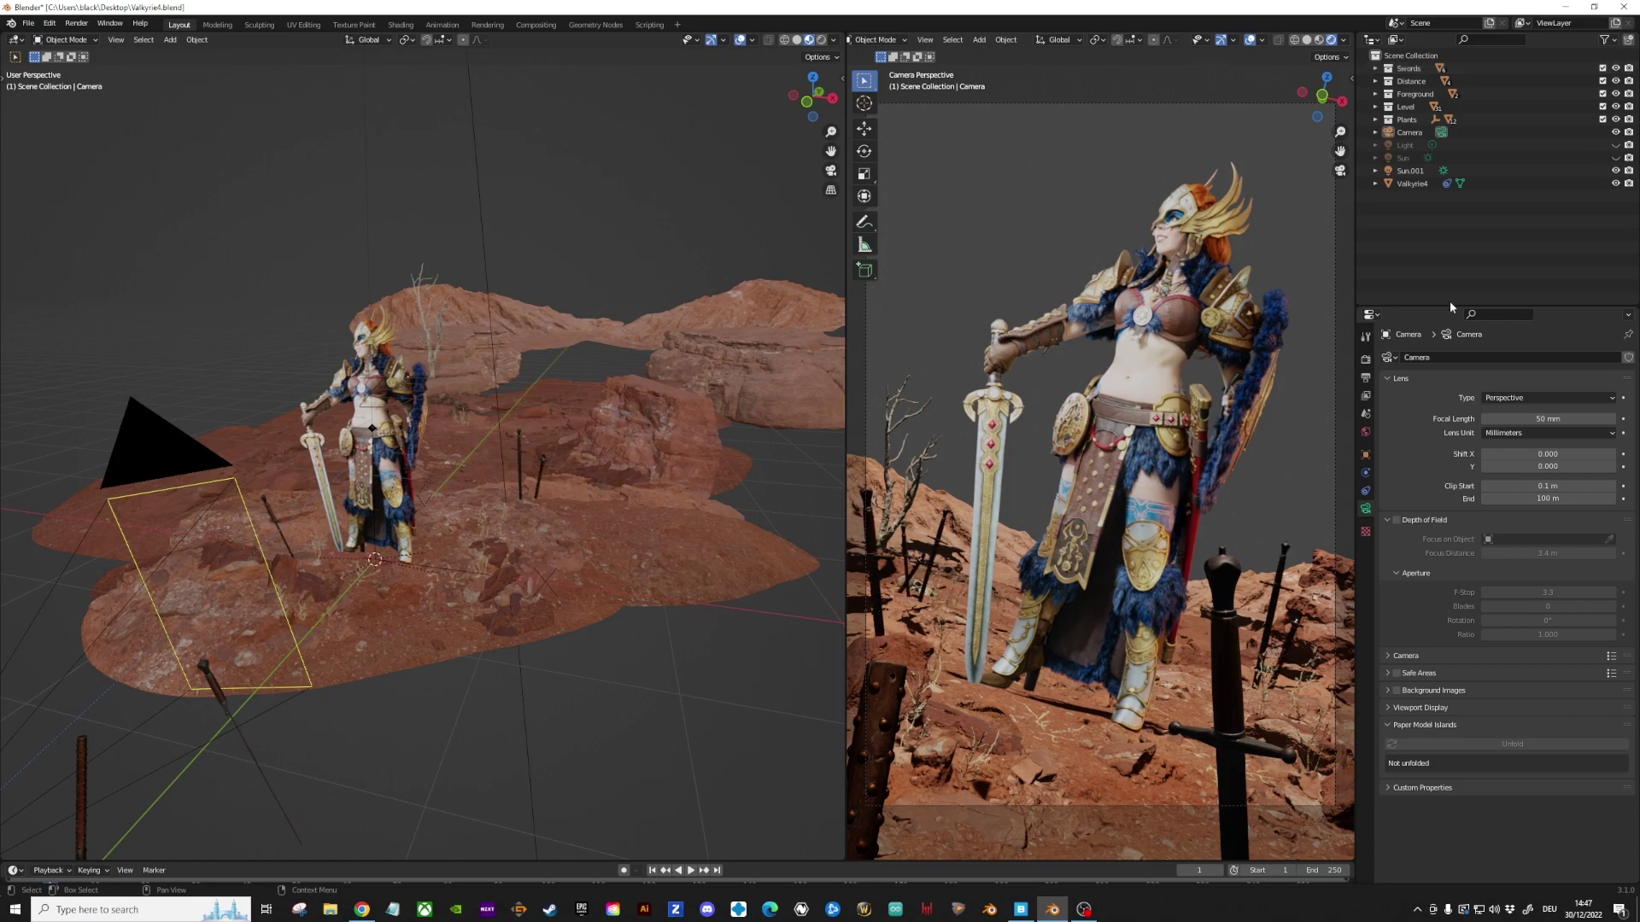
Enable the camera's depth of field with F-stop 3.3, try a 1.1 m focus distance and bring the focus back to the figure.
click(1409, 133)
click(1397, 521)
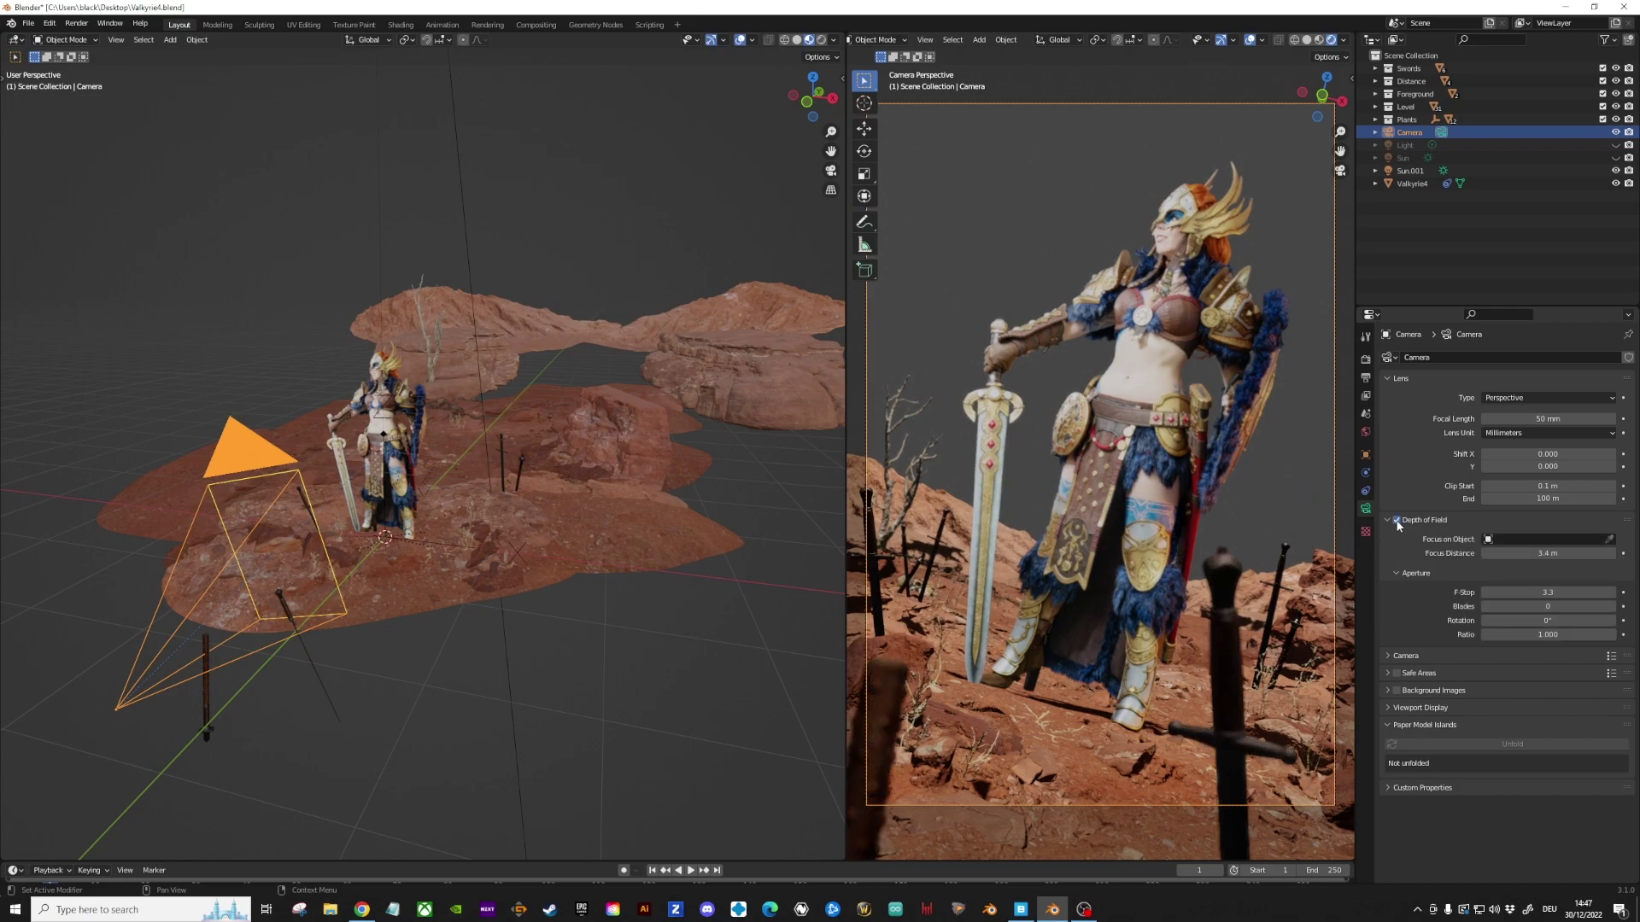
drag(1548, 592, 1511, 592)
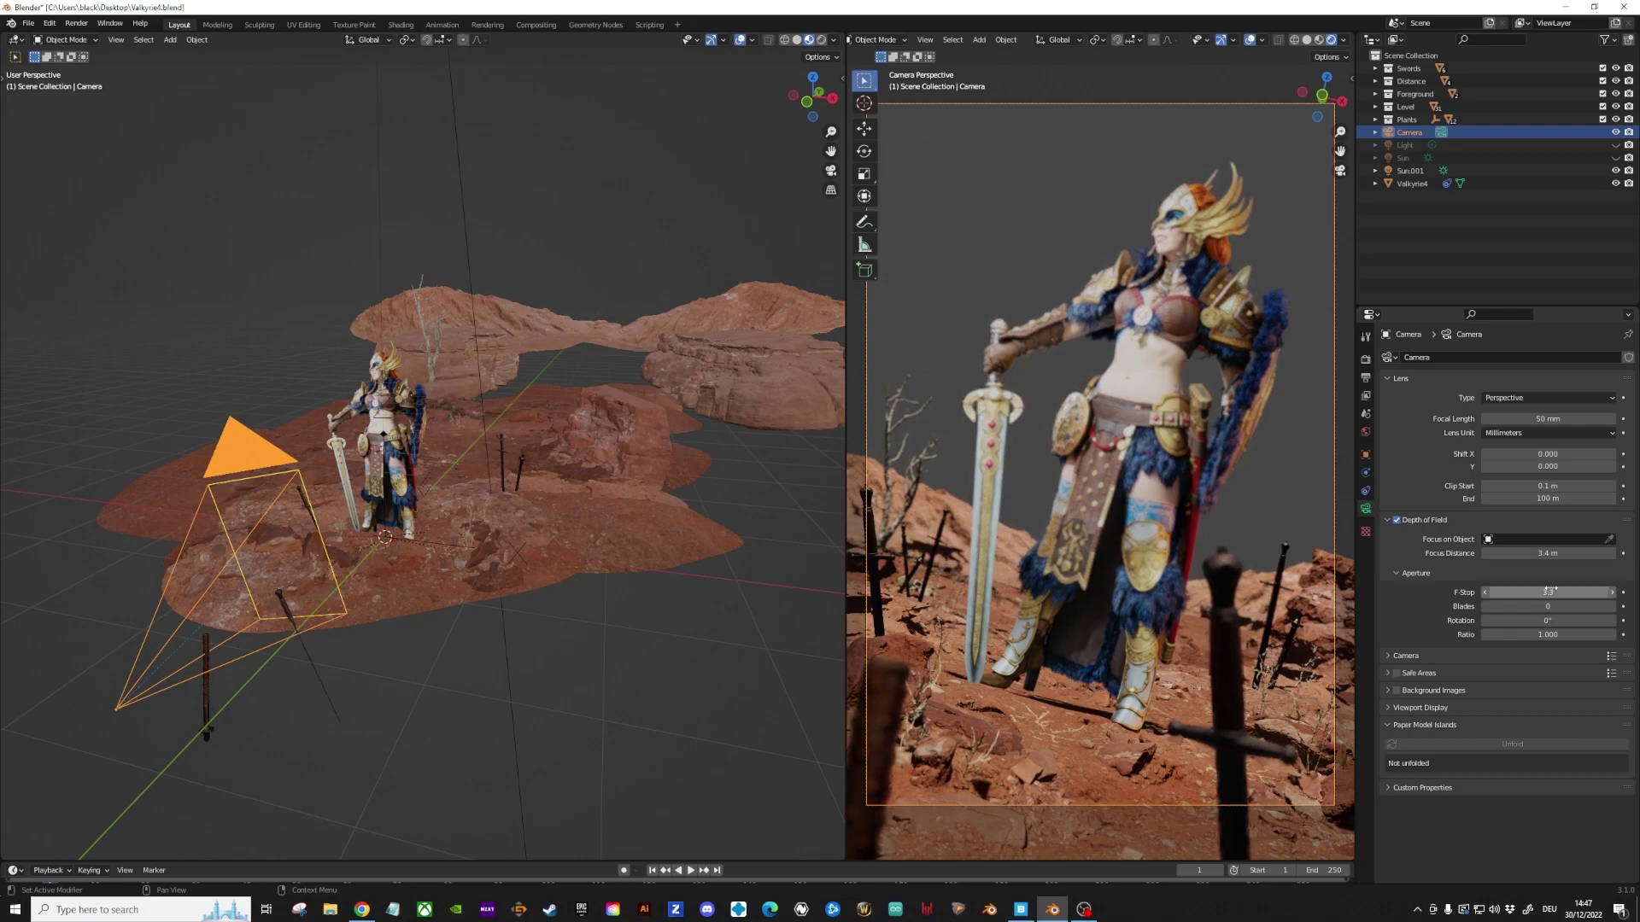
drag(1551, 555, 1529, 554)
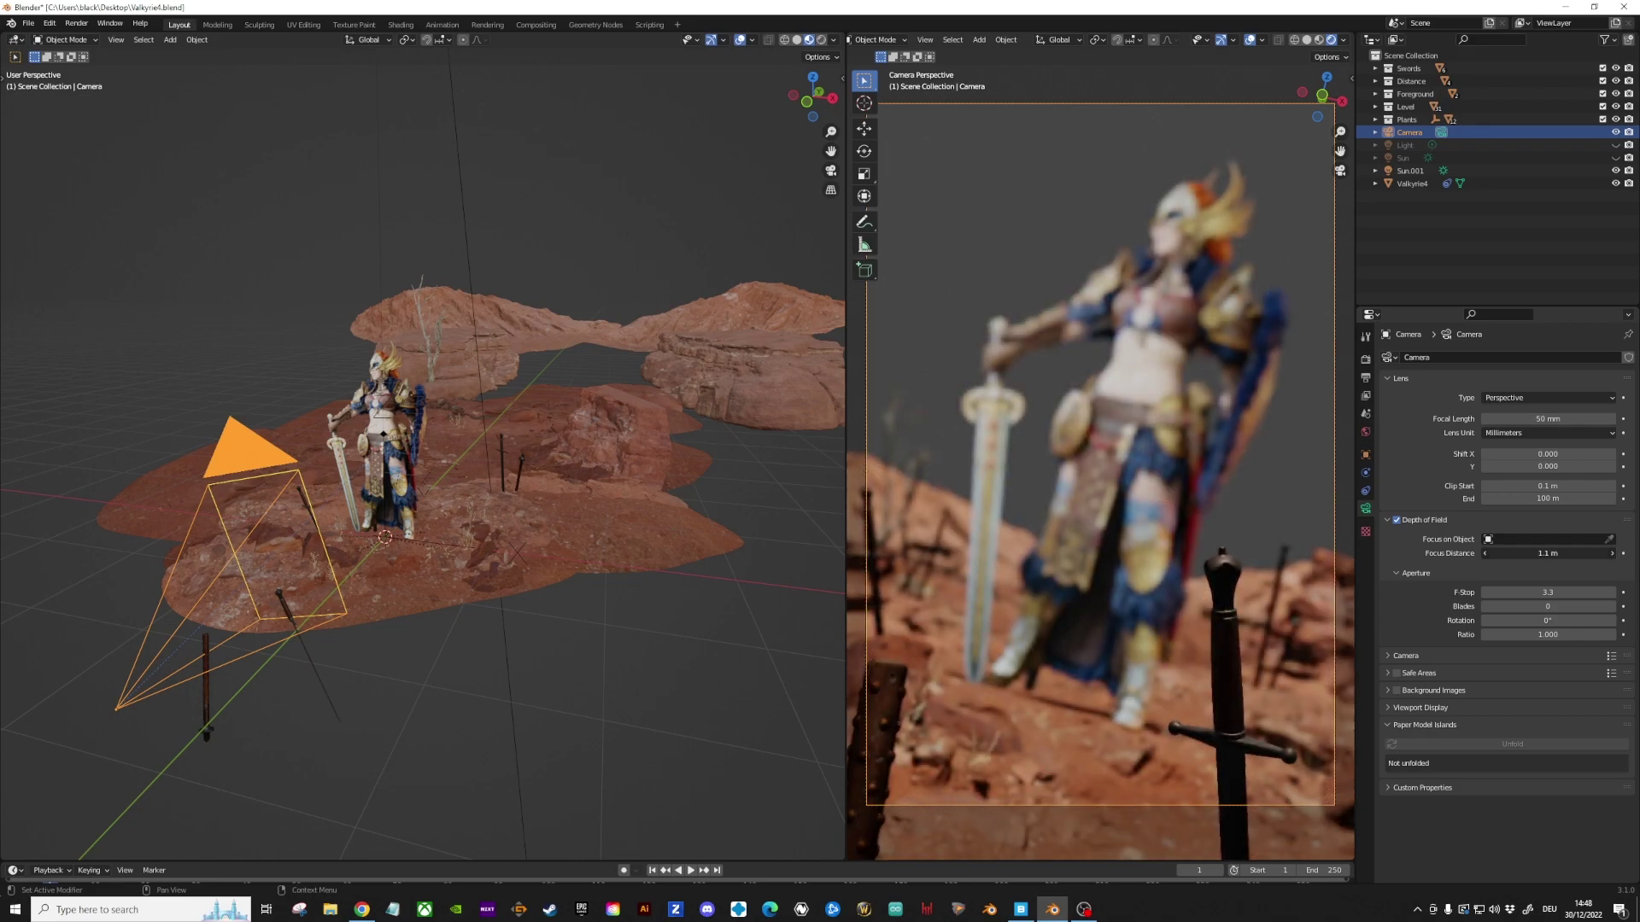
drag(1537, 553, 1554, 554)
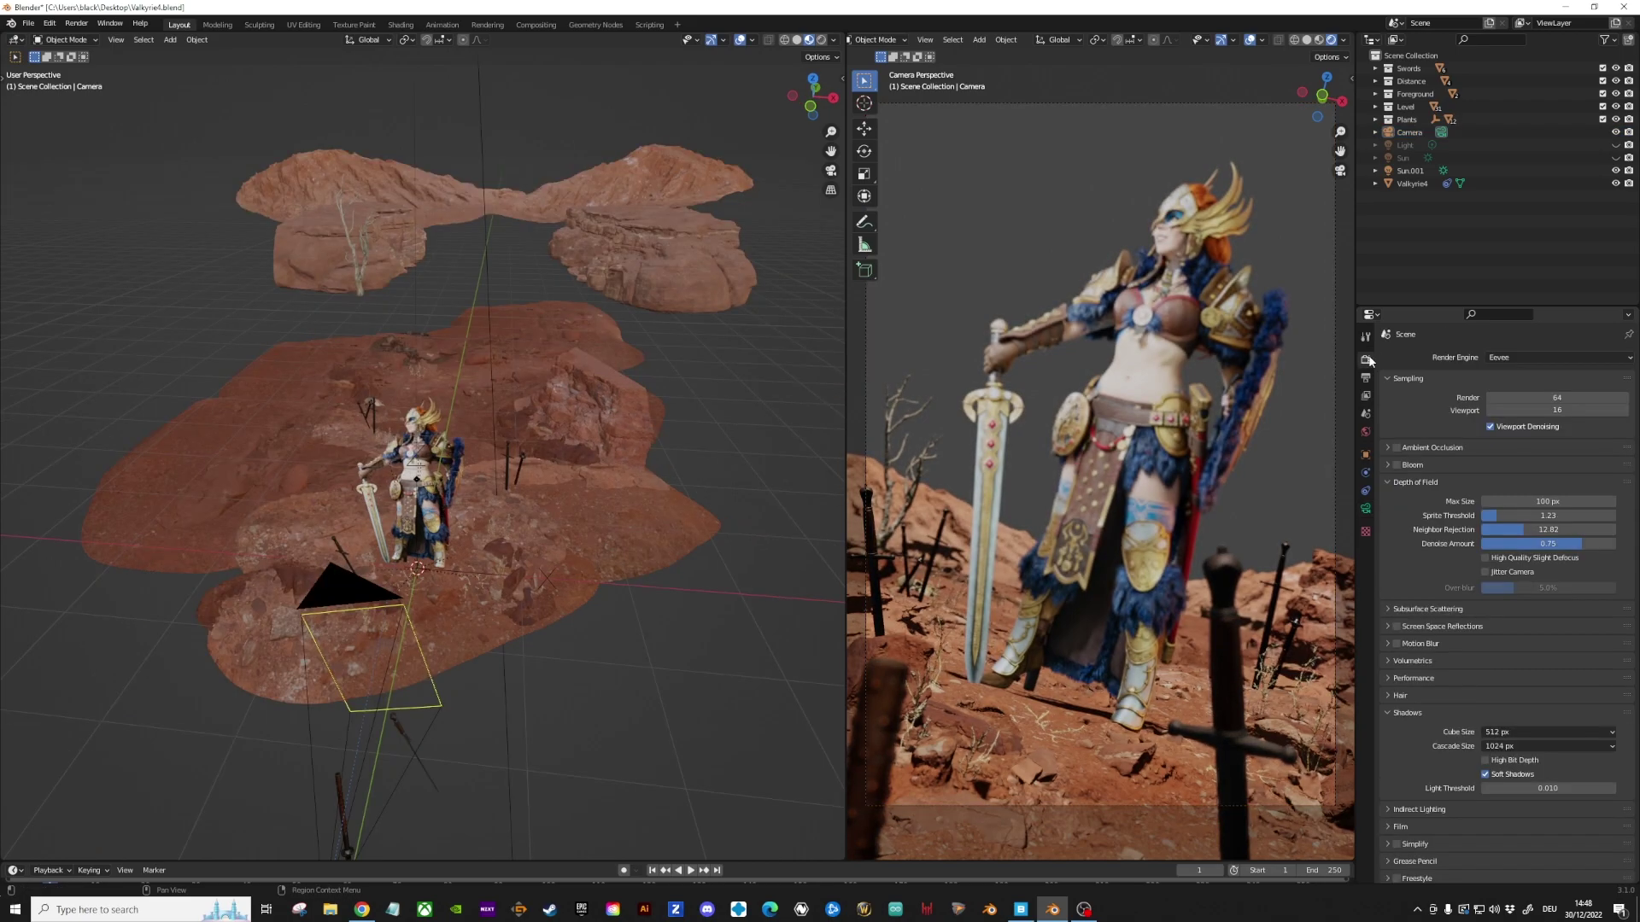
Compare the depth-of-field blur in Cycles and Eevee, and set the render engine to Cycles.
click(1552, 358)
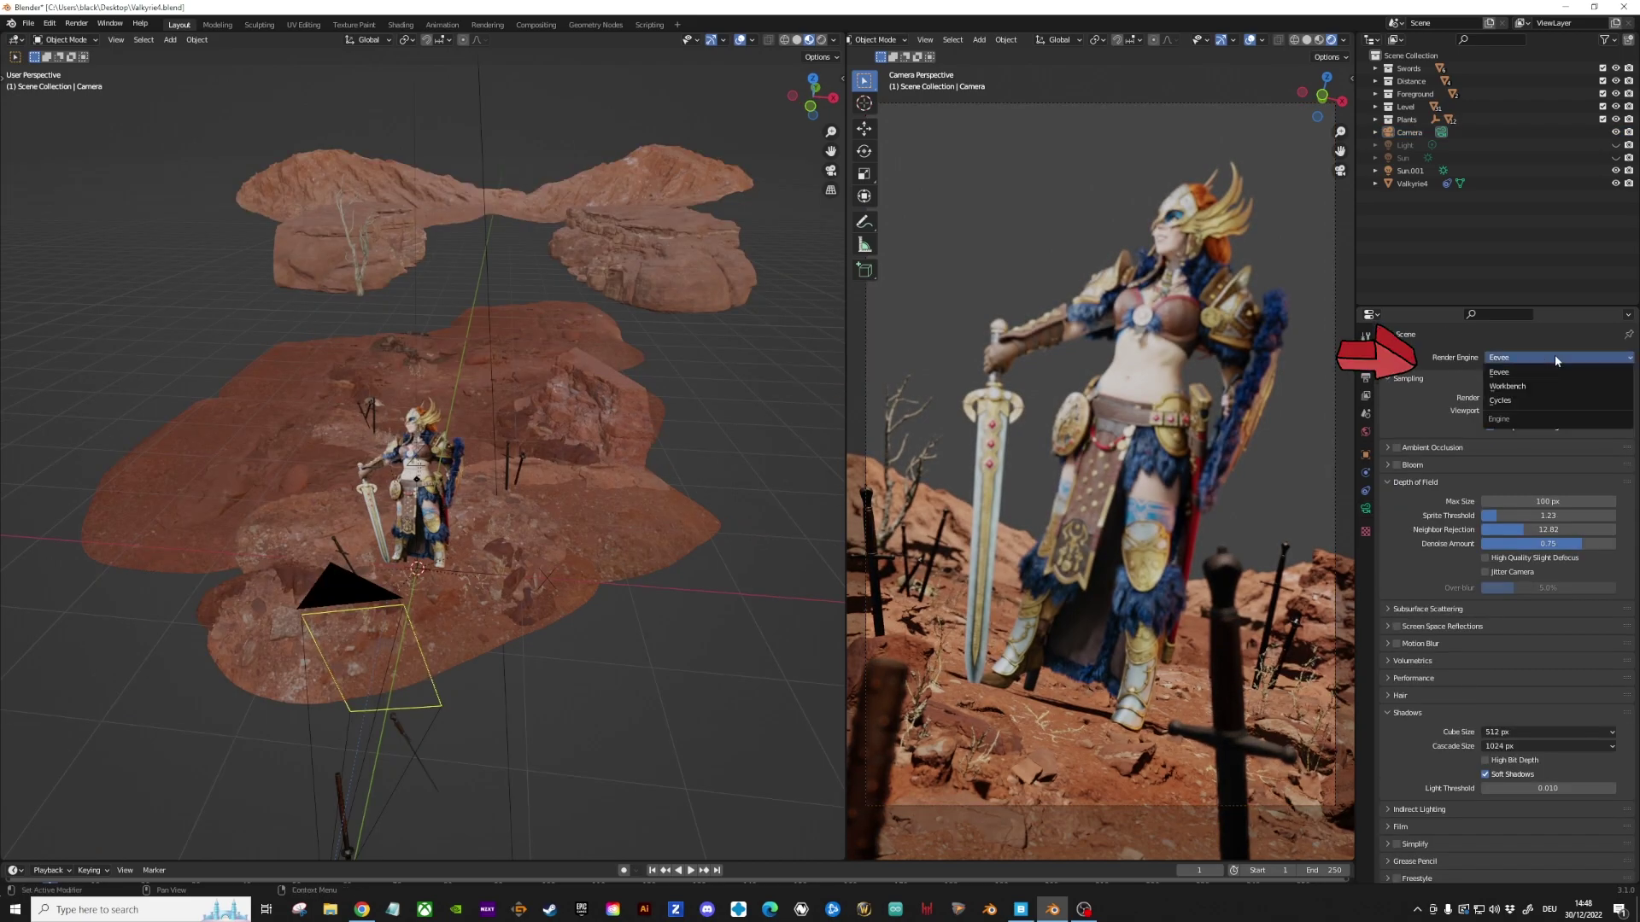
click(1528, 401)
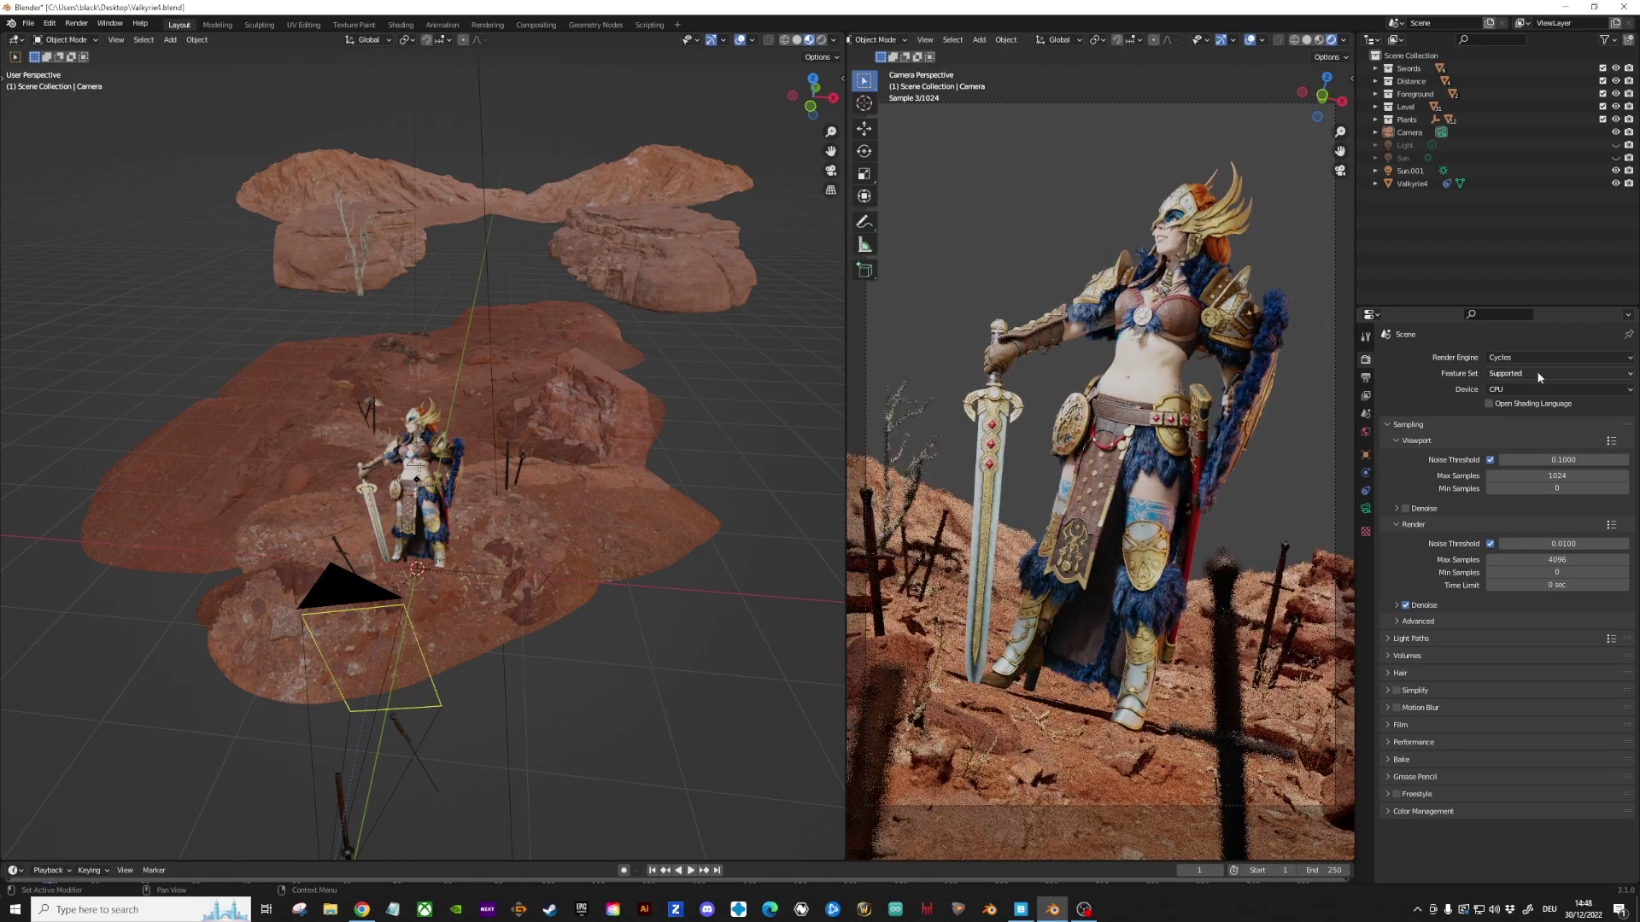
click(1406, 509)
click(1515, 357)
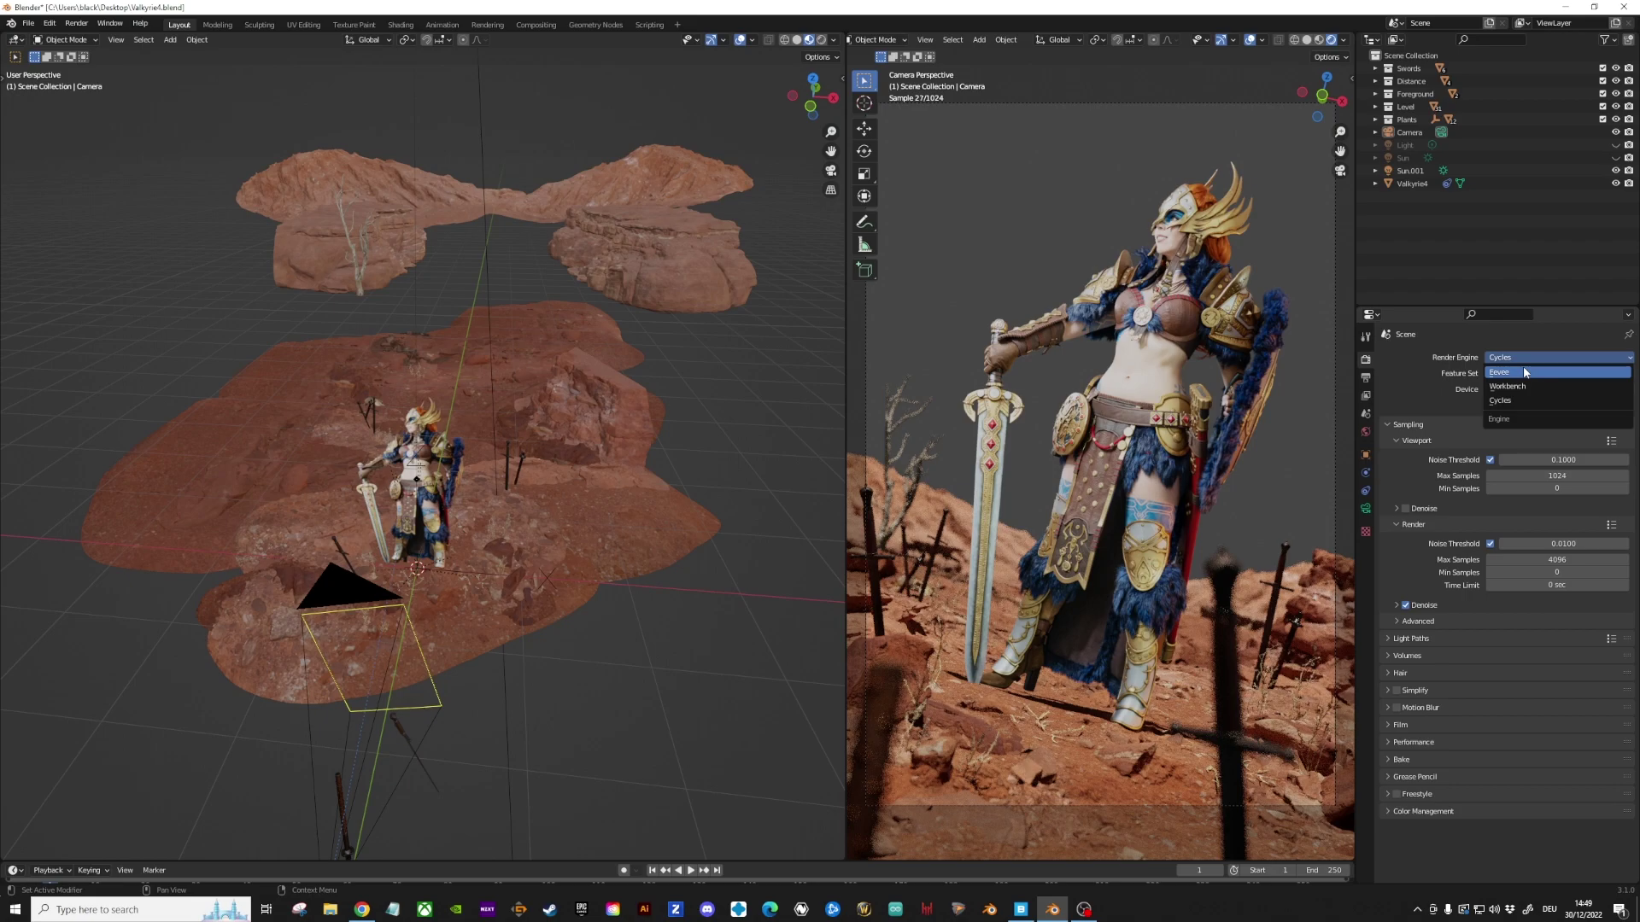
click(1525, 372)
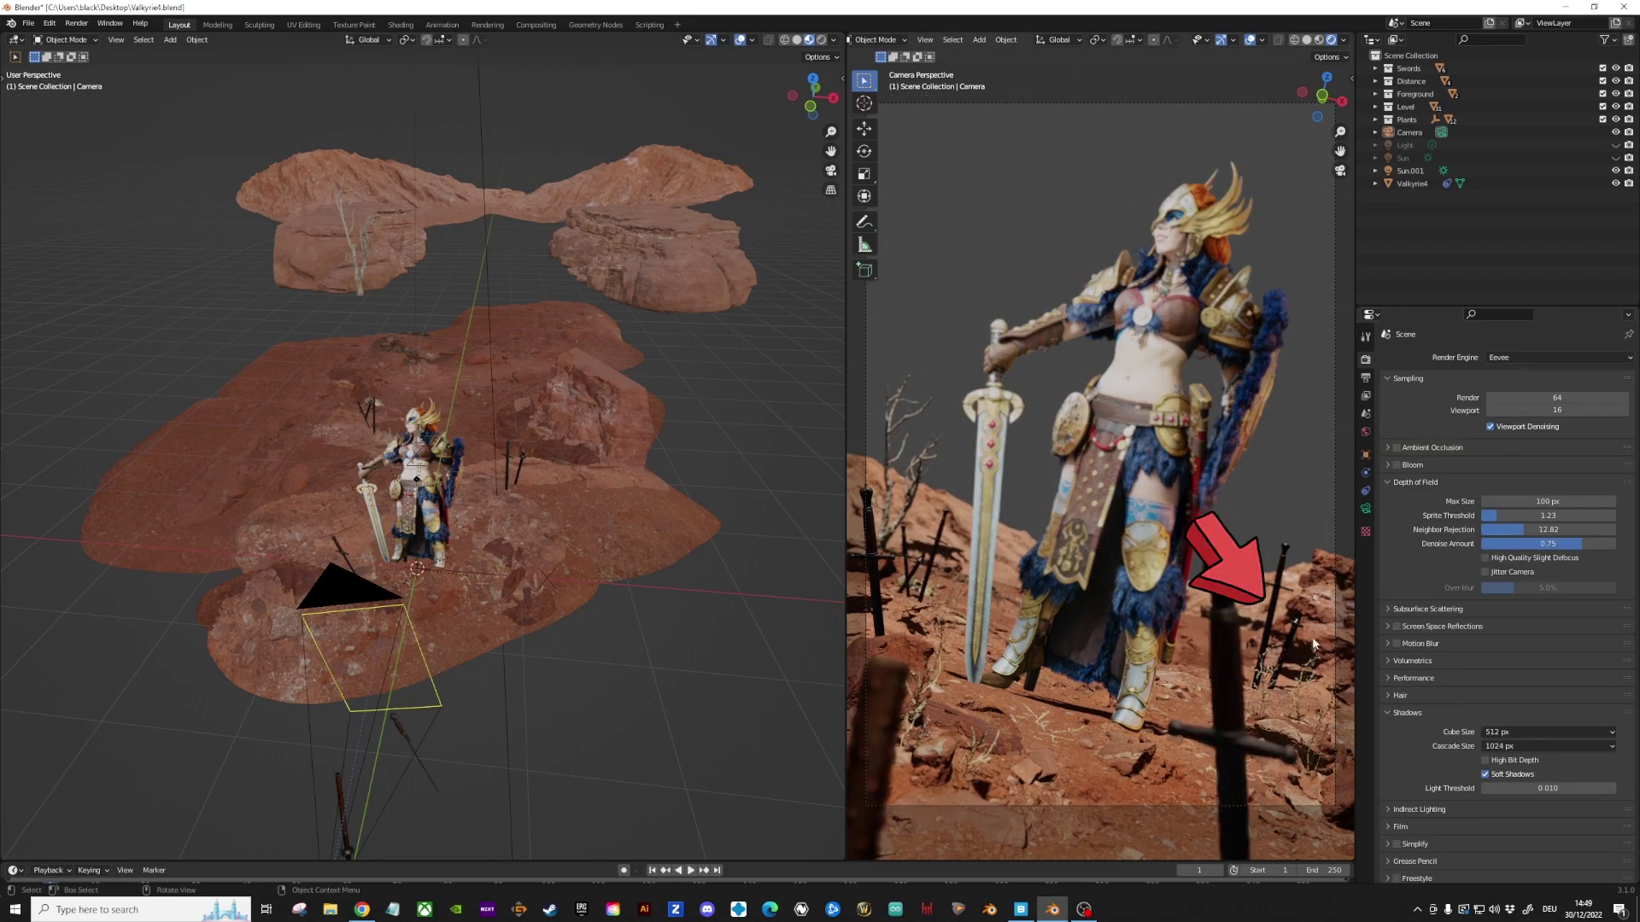
click(1533, 357)
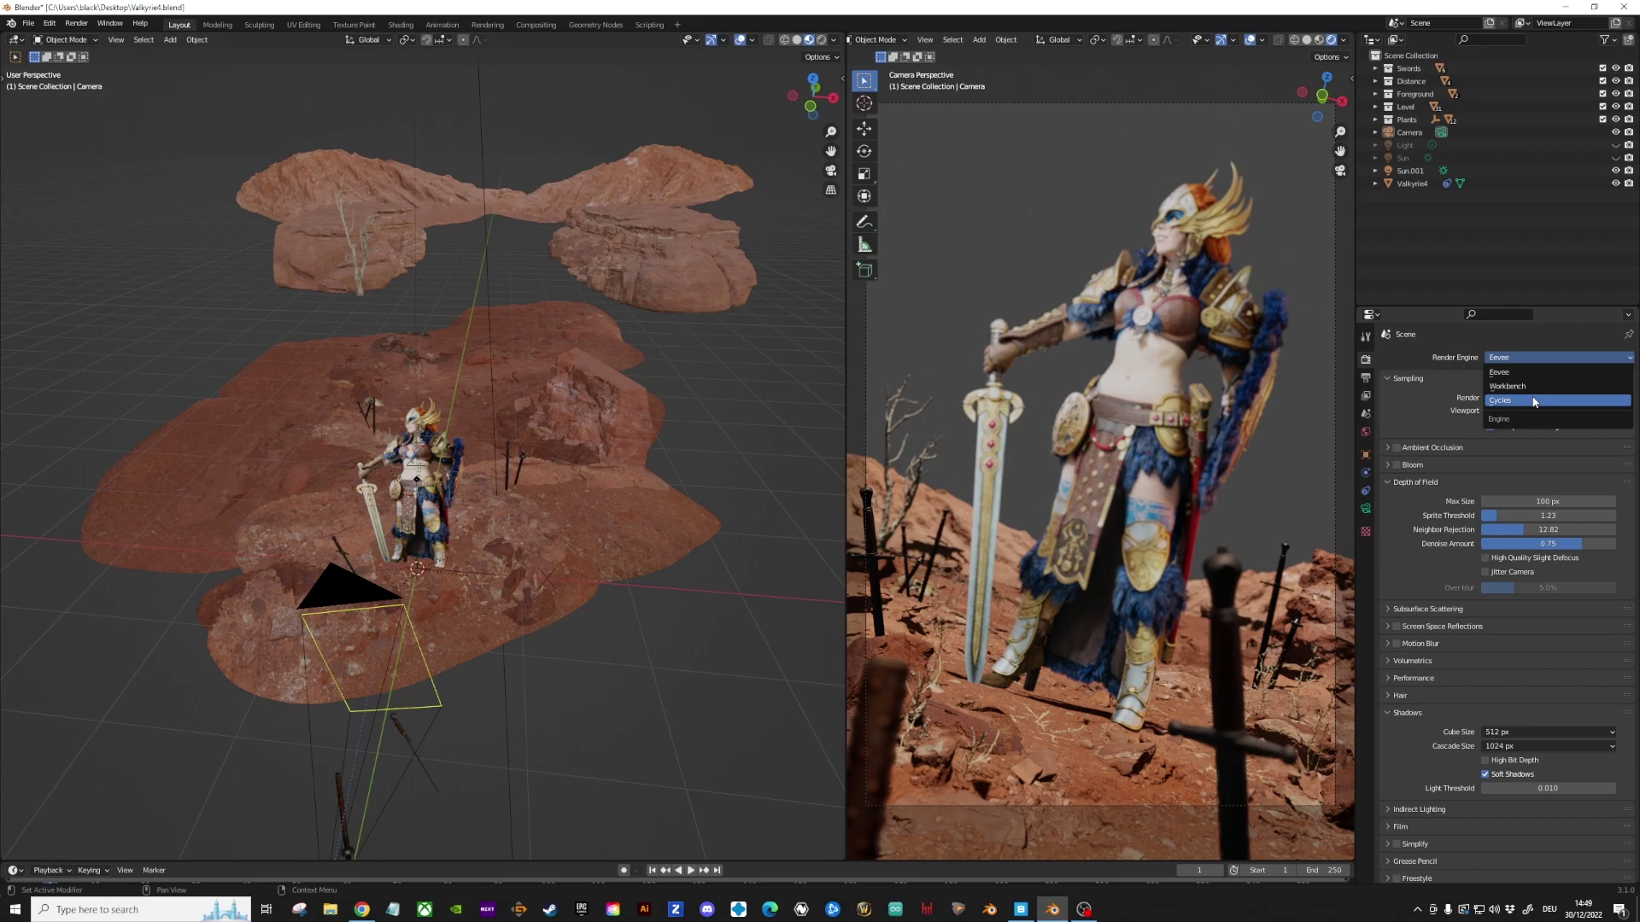
click(1533, 401)
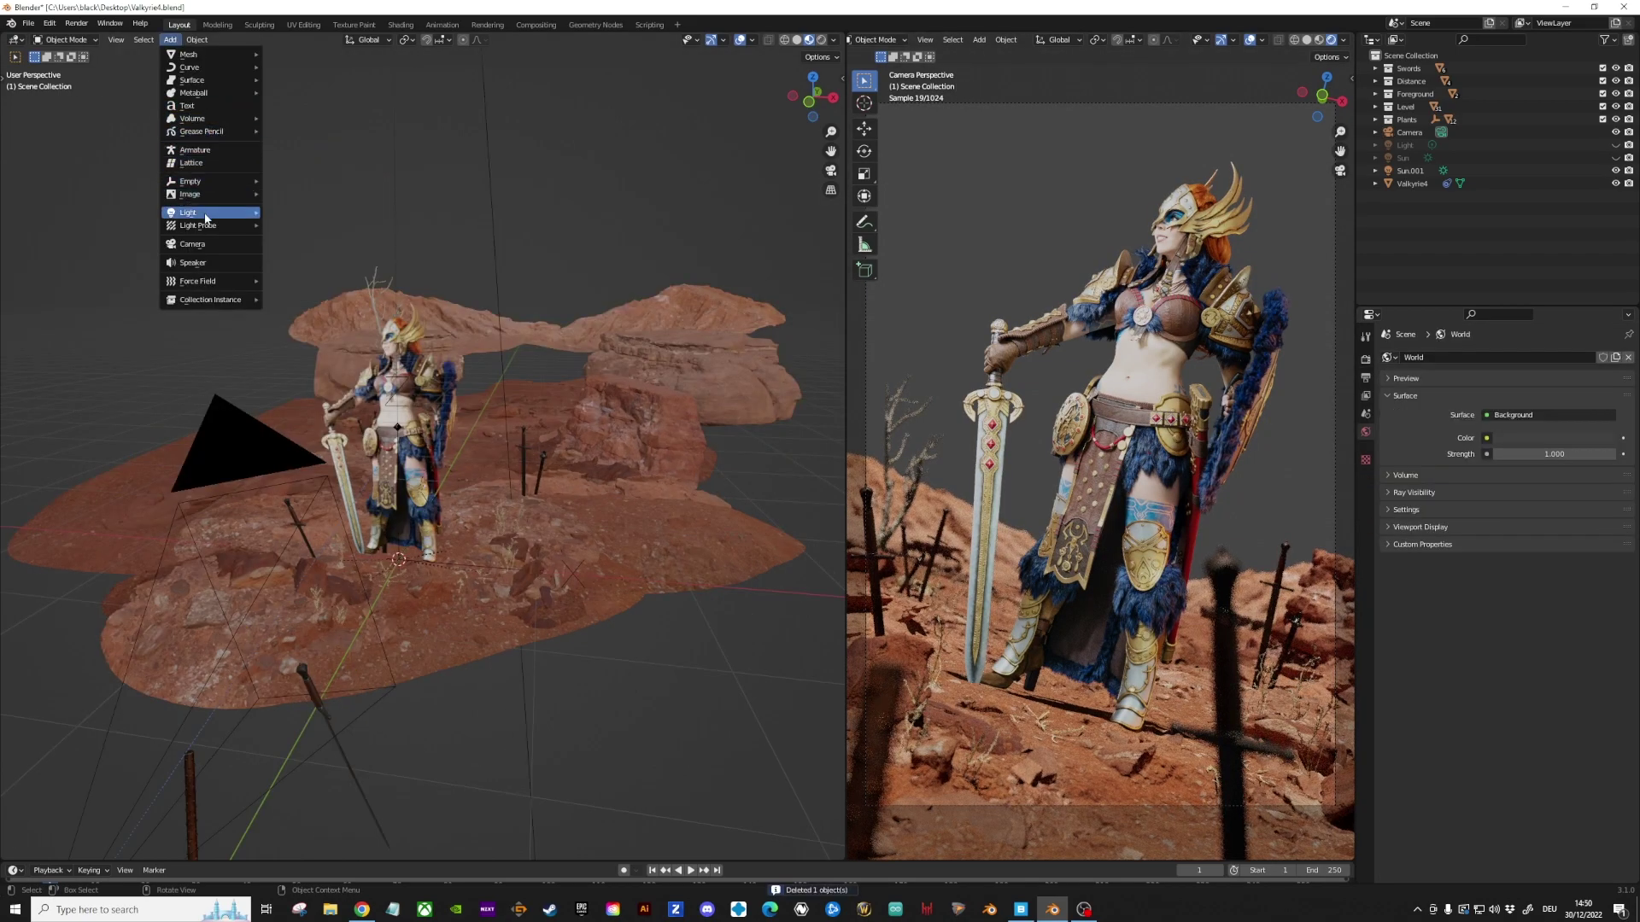
Add an area light, rotate and place it beside the figure, and adjust its light color.
mouse_move(205, 215)
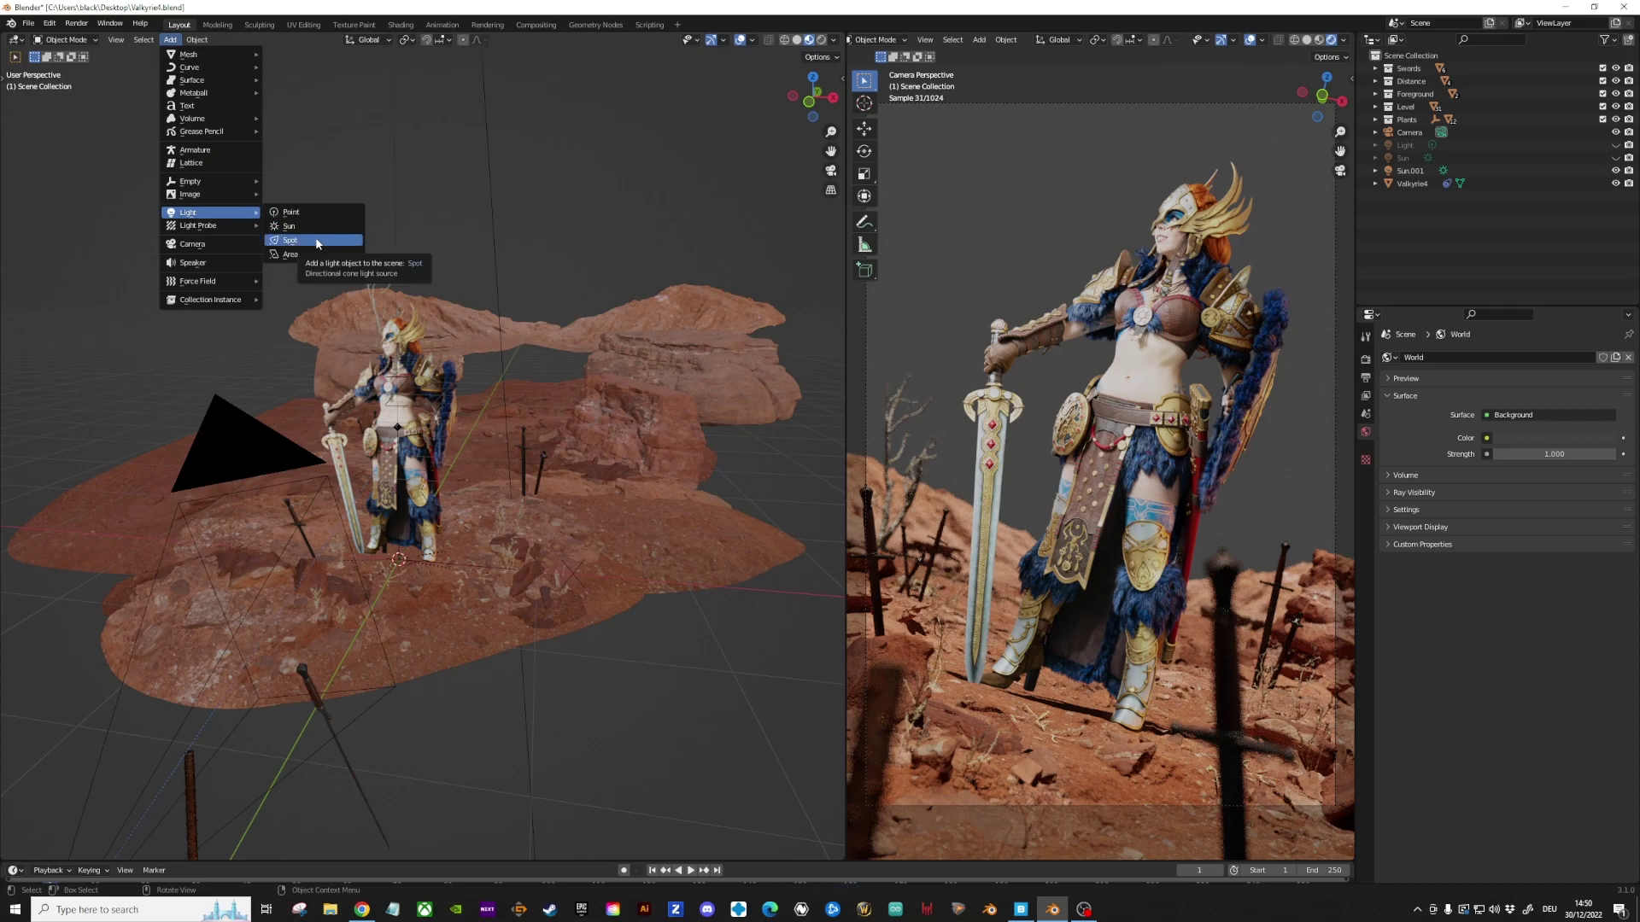
click(290, 255)
middle_drag(530, 611, 645, 597)
key(r)
click(597, 617)
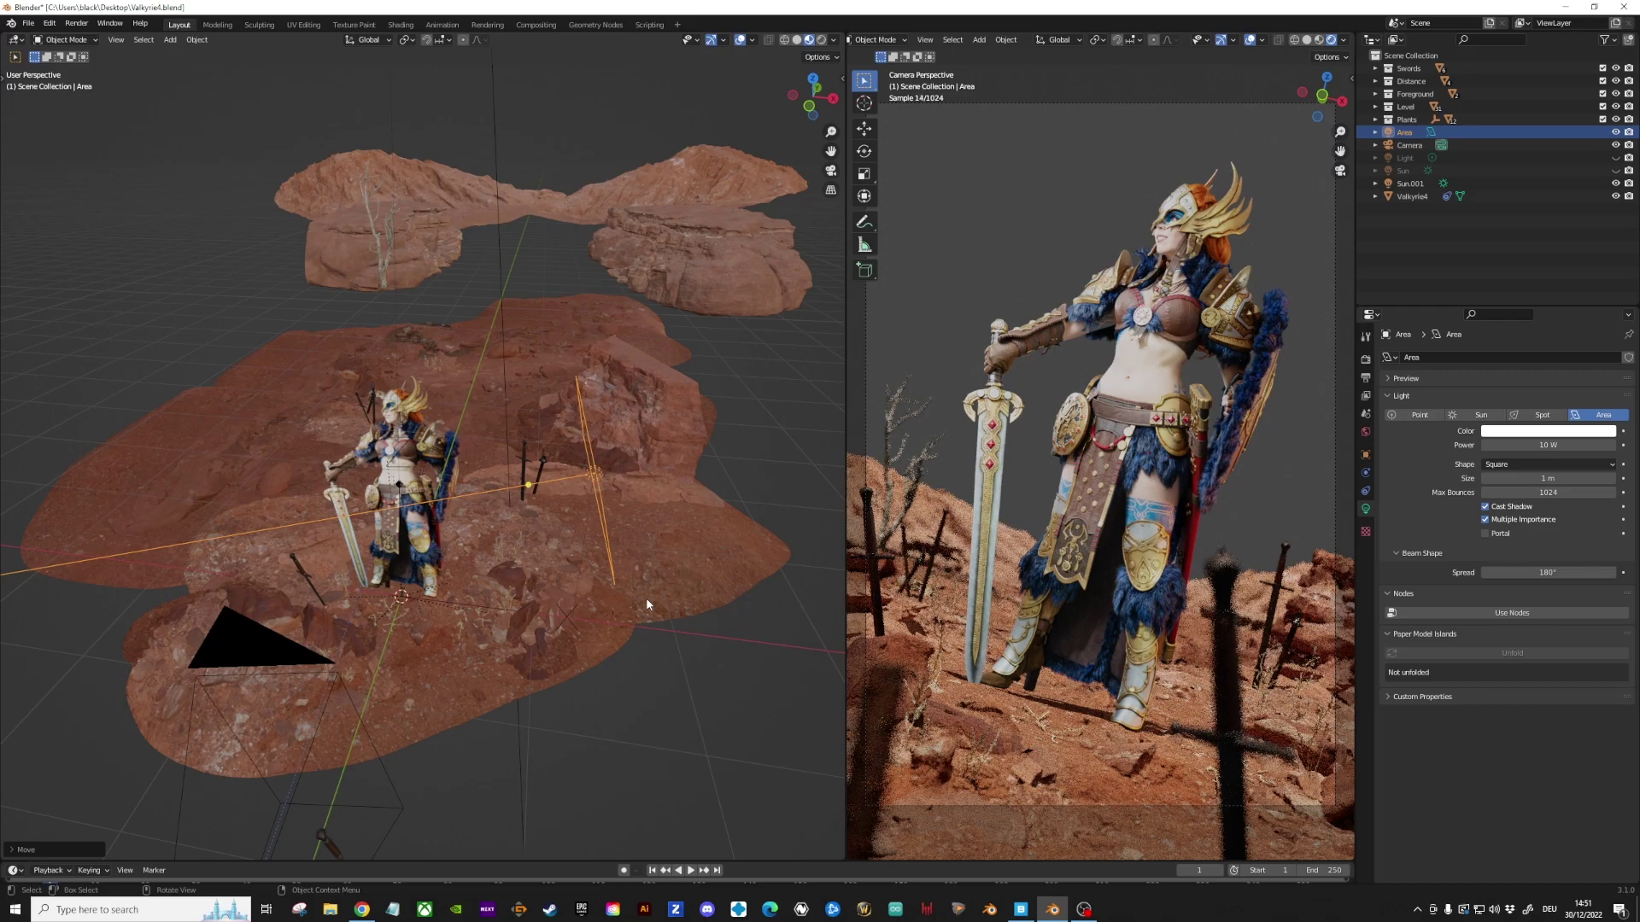
click(1547, 431)
click(1541, 327)
click(1542, 328)
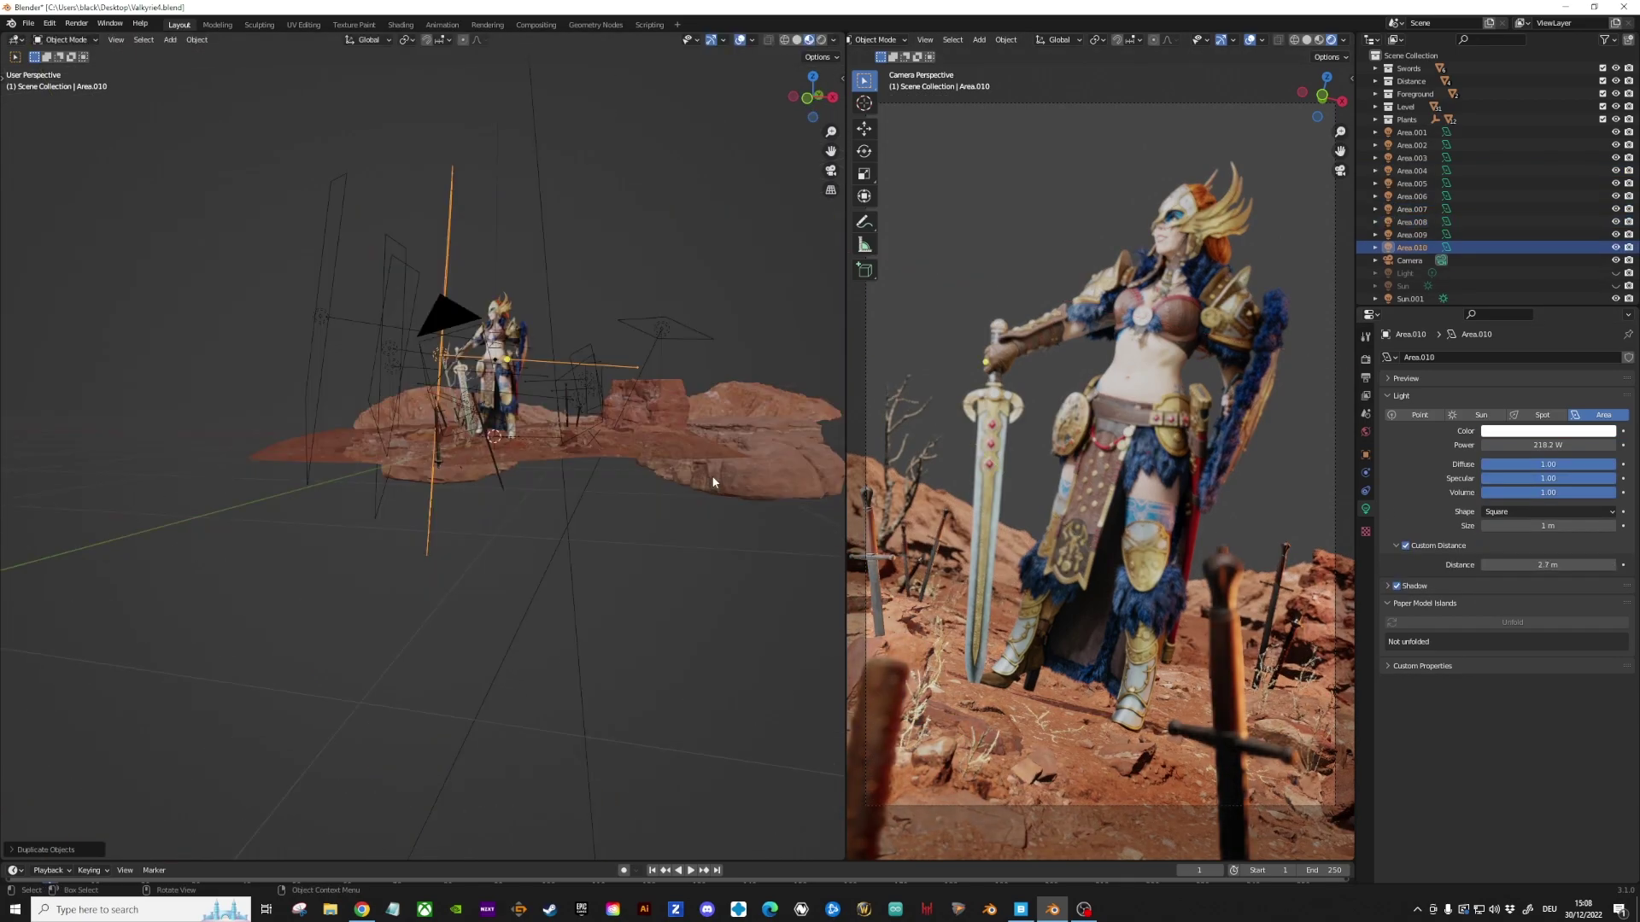
Rotate the duplicated area light Area.010 next to the figure to re-aim its beam.
key(r)
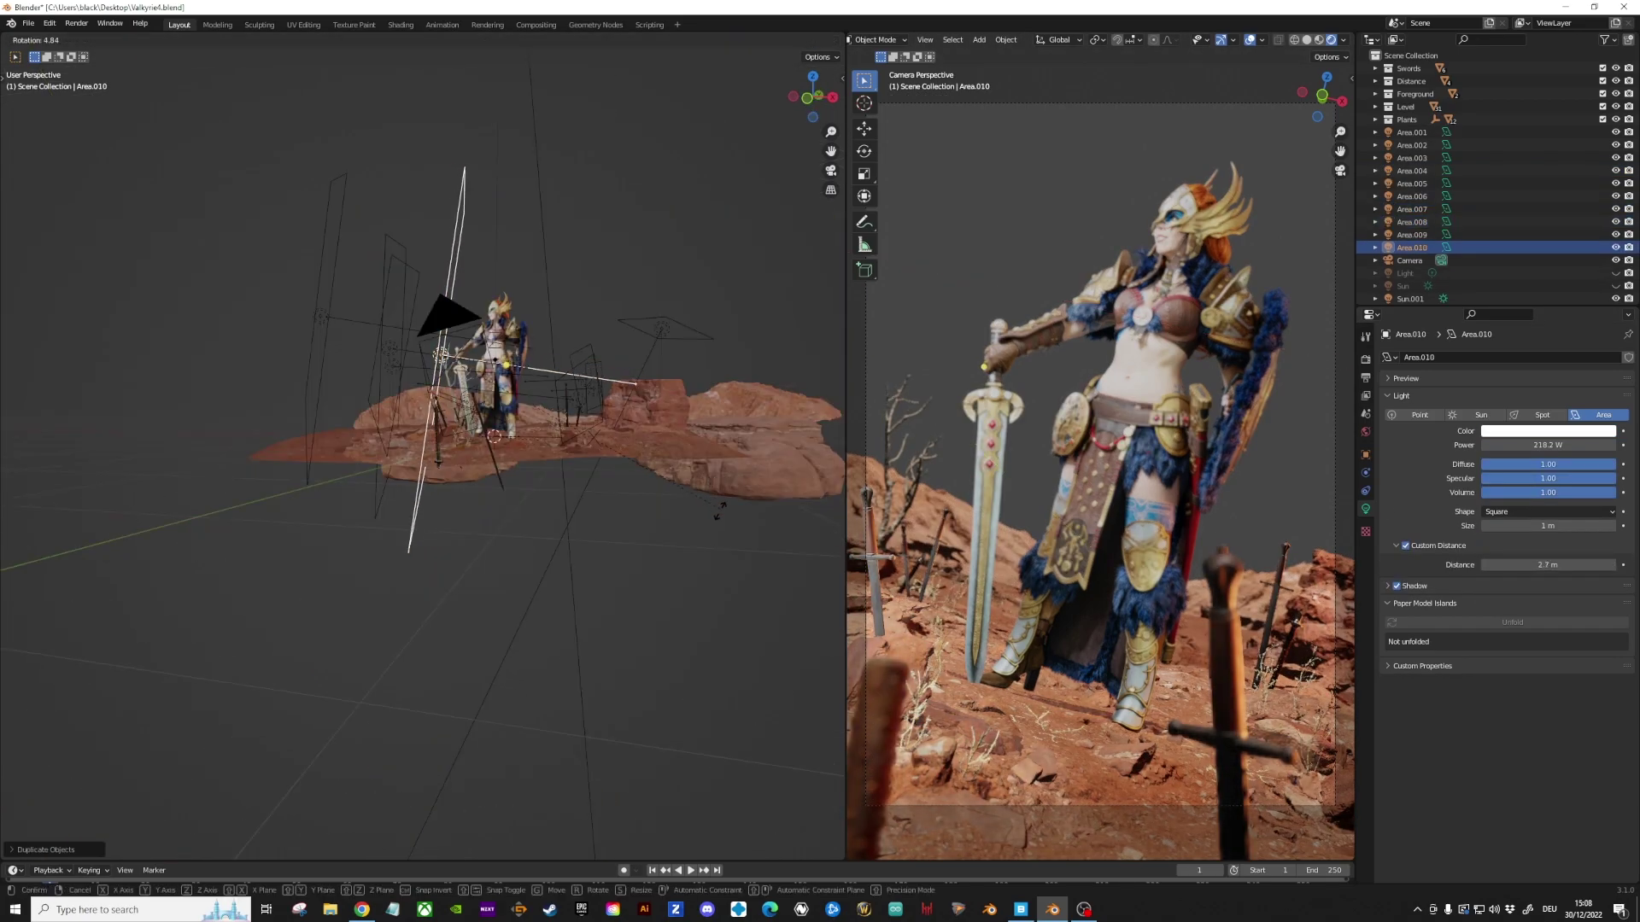
click(706, 648)
middle_drag(707, 649, 646, 609)
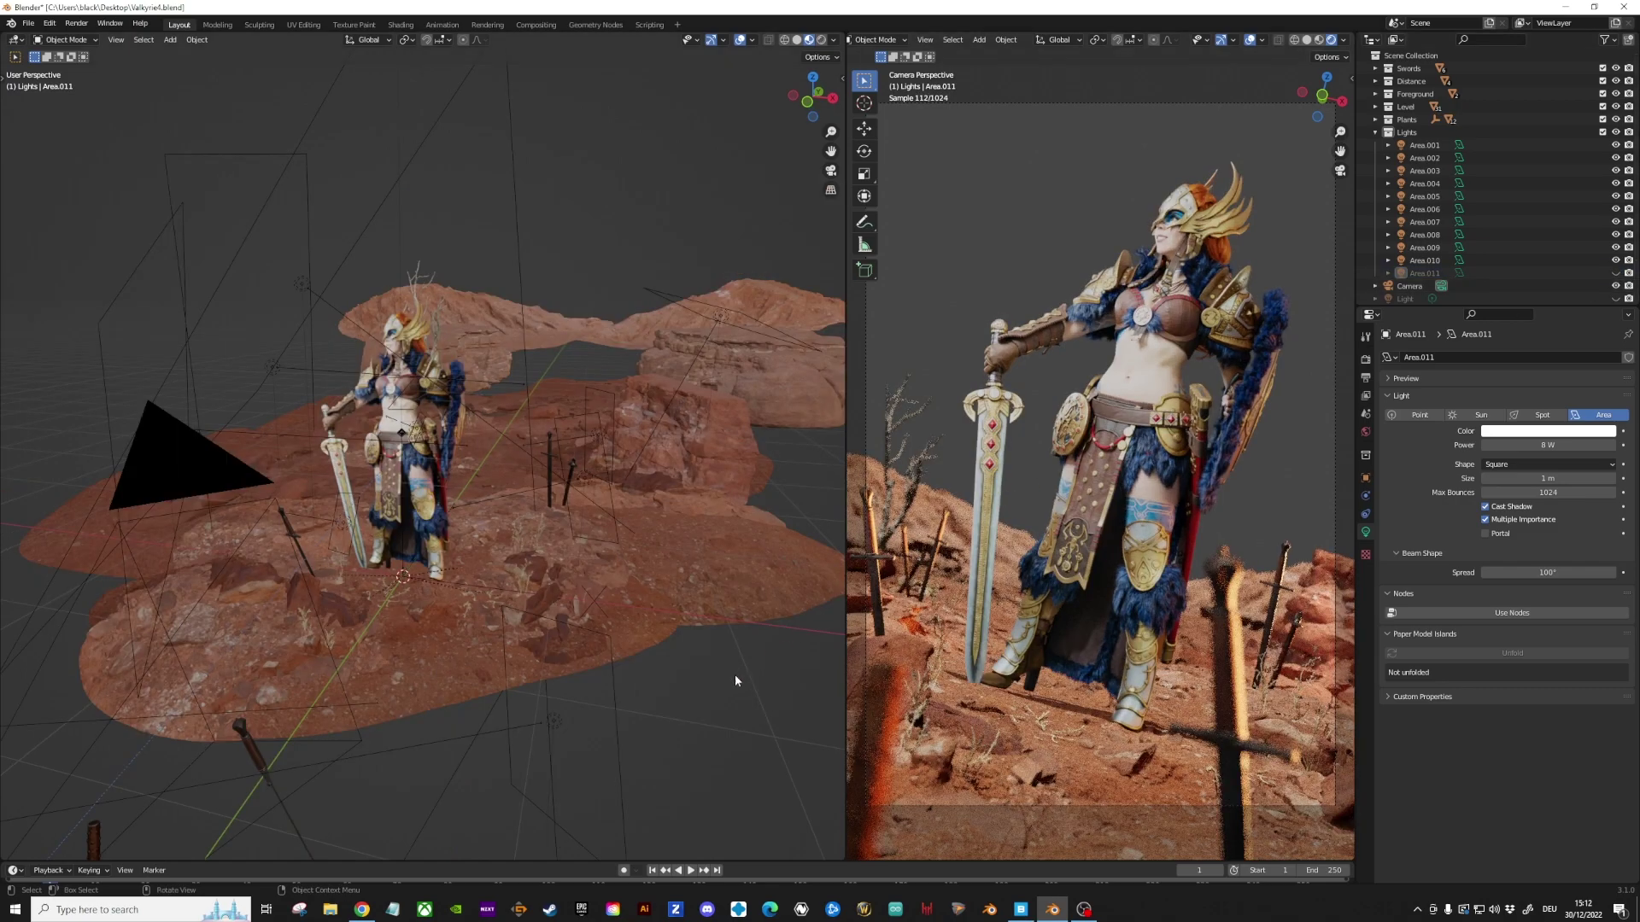
Select an area light in the scene and adjust its power.
click(618, 710)
mouse_move(1550, 445)
mouse_down()
mouse_move(1486, 445)
mouse_move(1550, 445)
mouse_up()
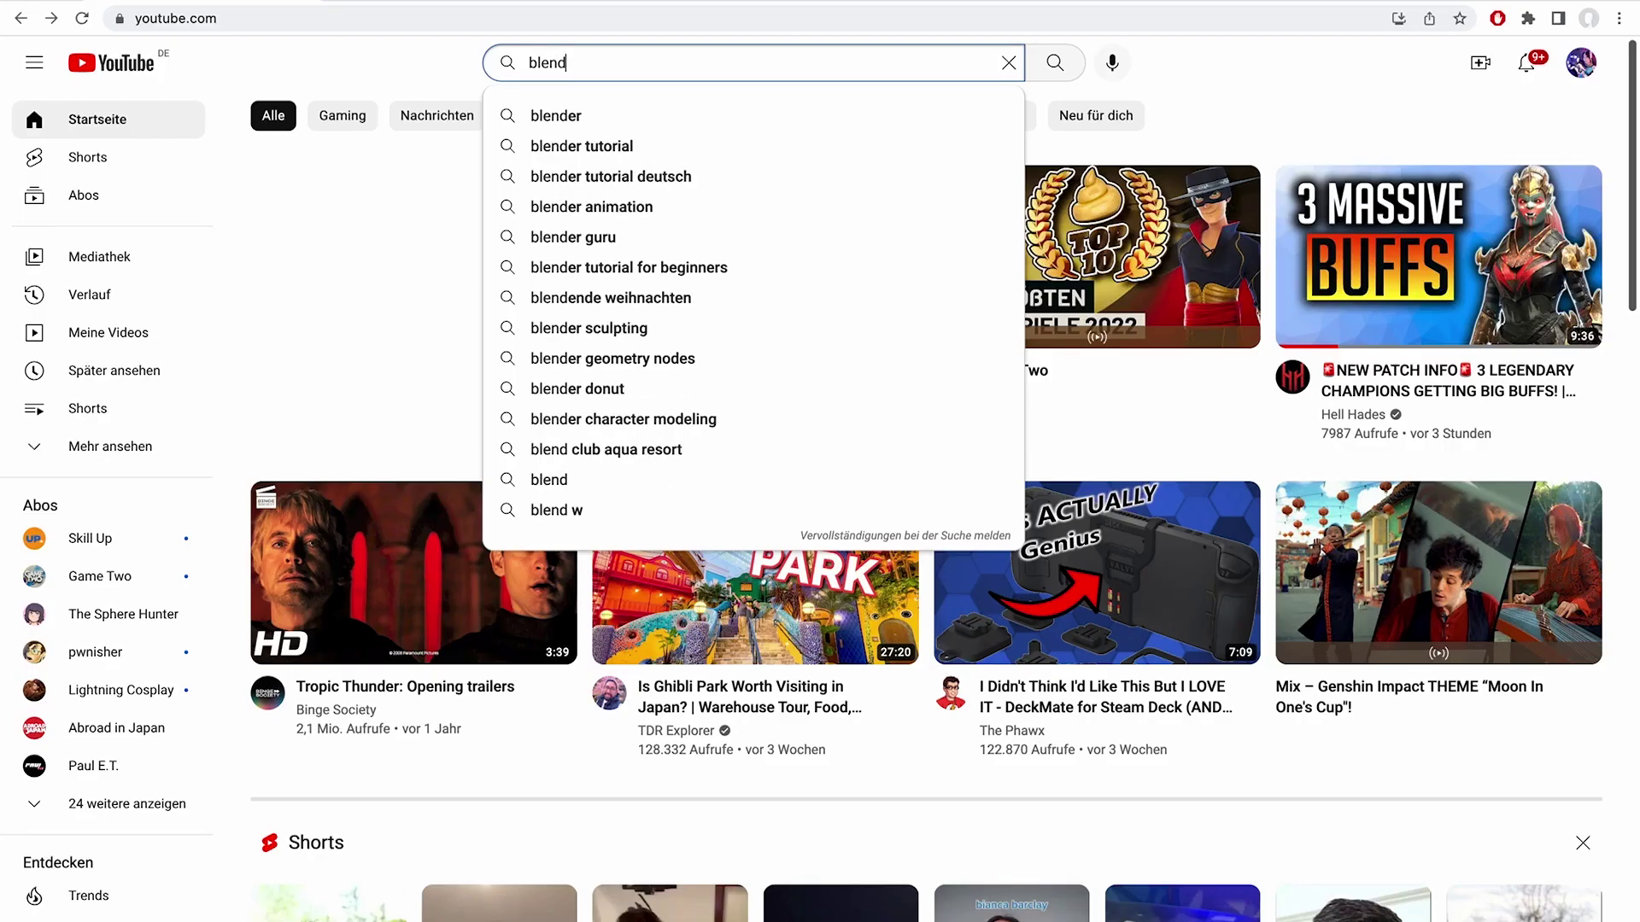
Switch to YouTube and search for "blender lights tutorial".
text(er lights tut)
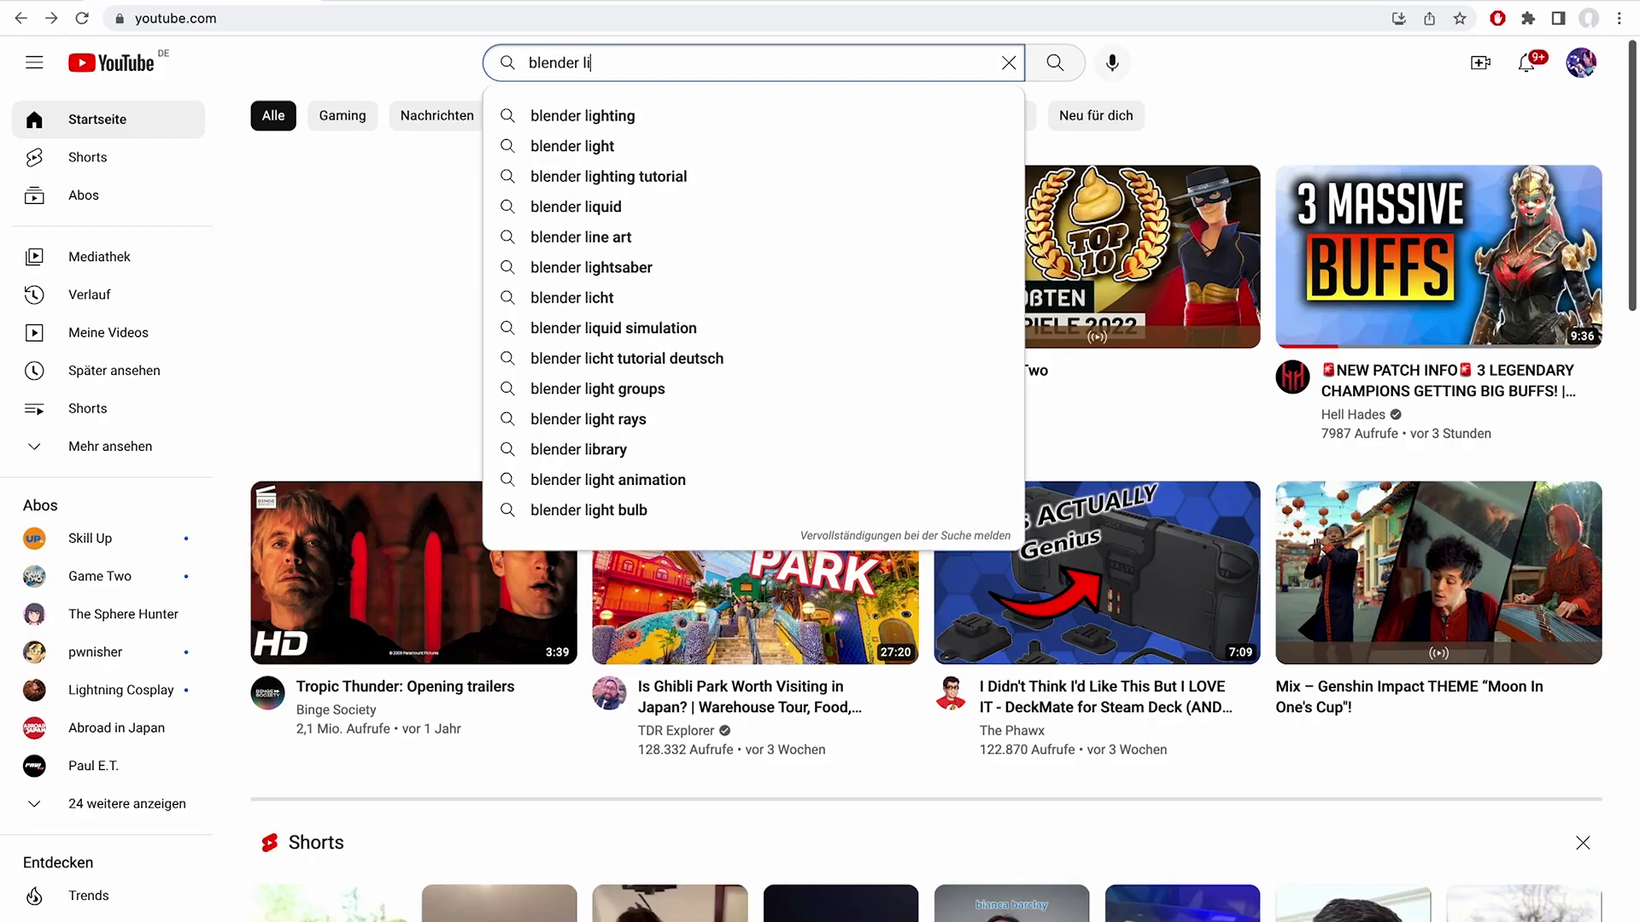
text(orial)
key(Return)
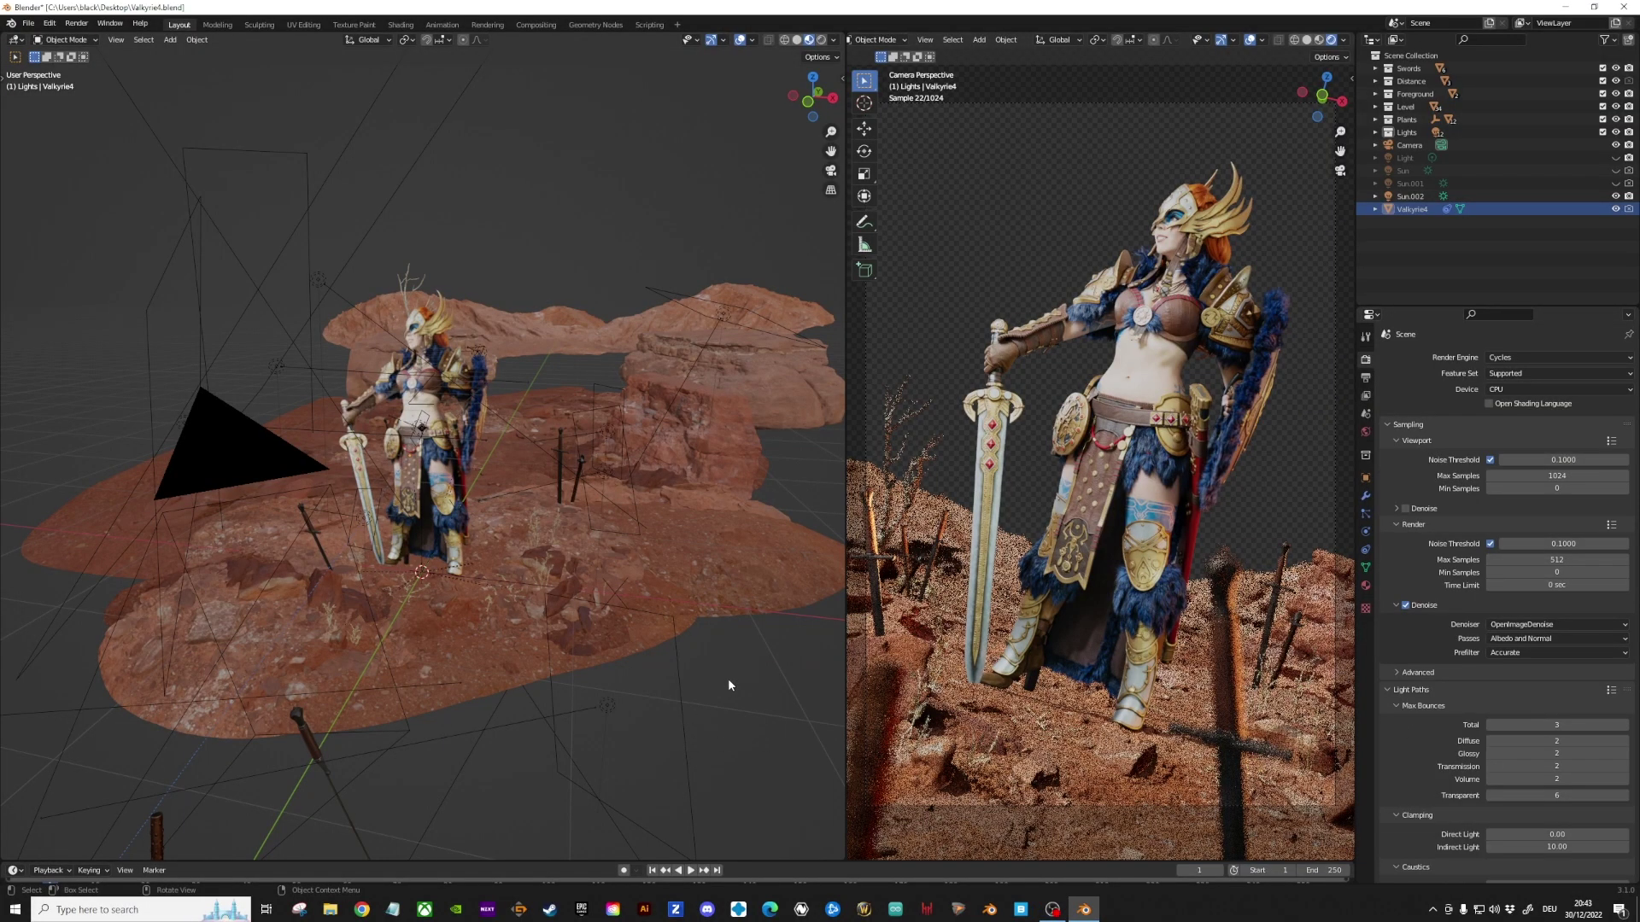
Enable Fast GI Approximation in Blender's Cycles render settings.
middle_drag(728, 684, 773, 674)
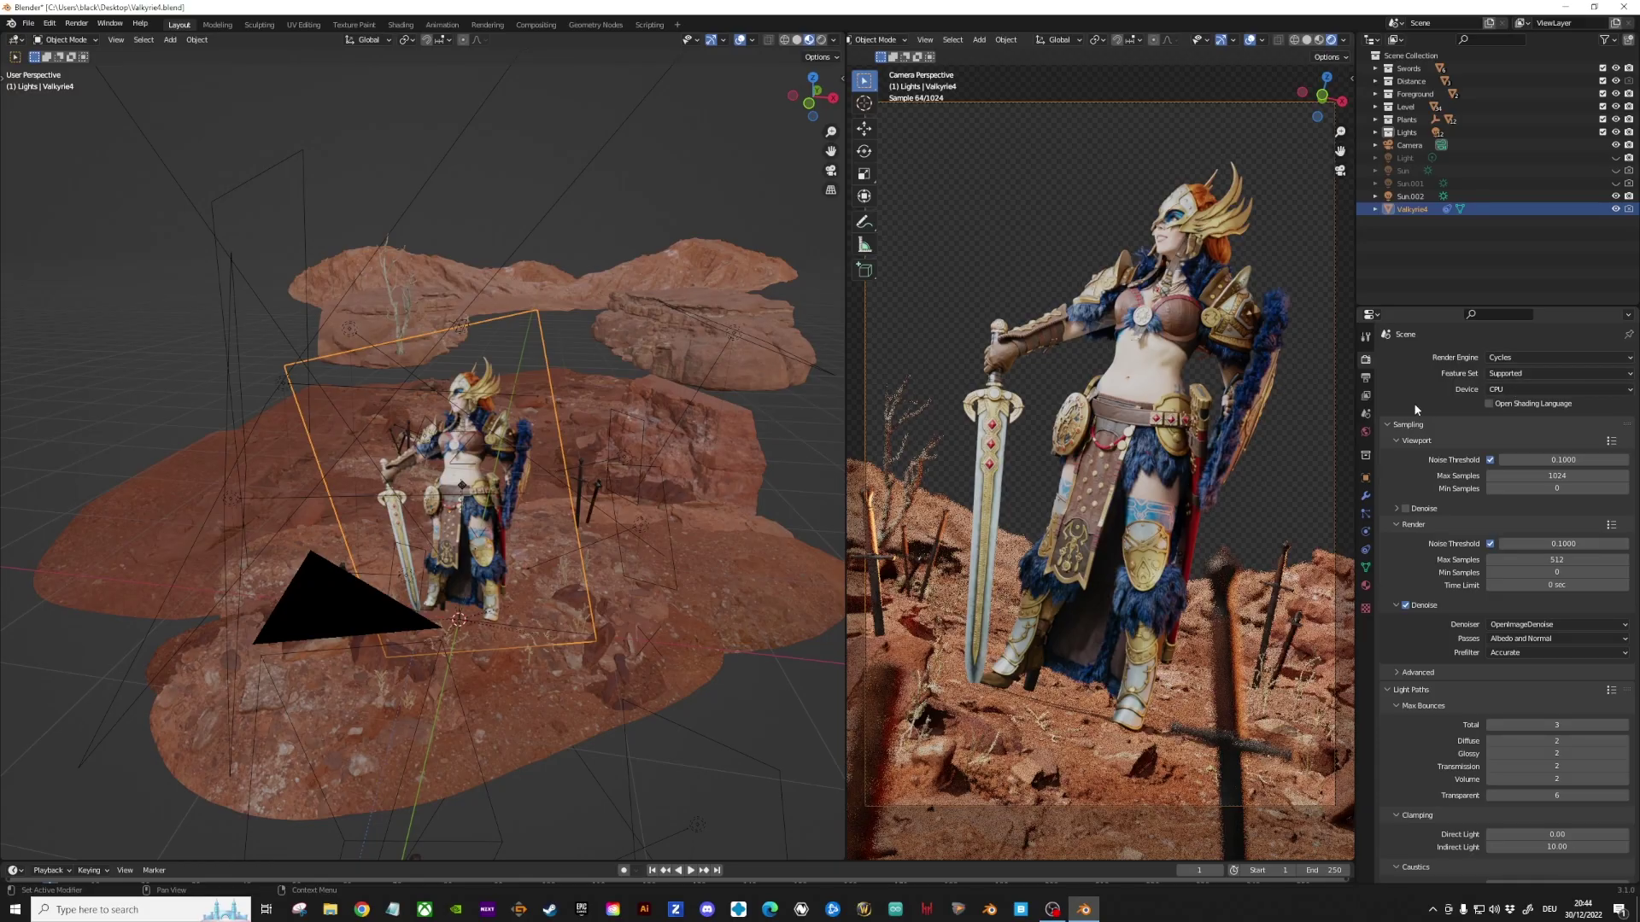
scroll(1415, 410, down, 3)
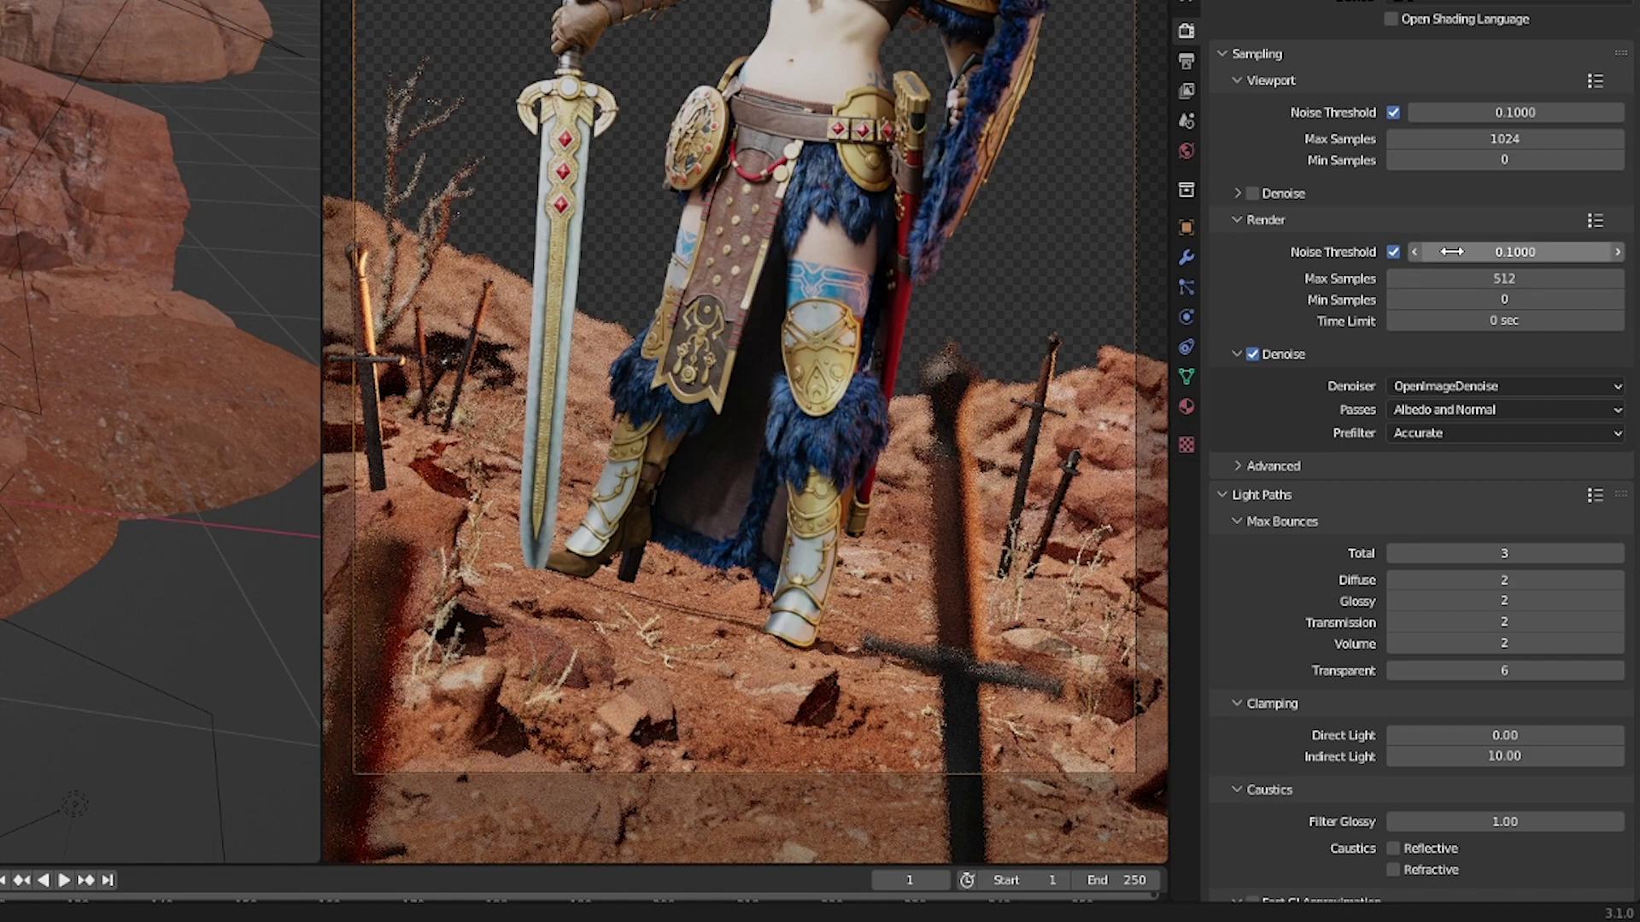
scroll(1451, 251, down, 8)
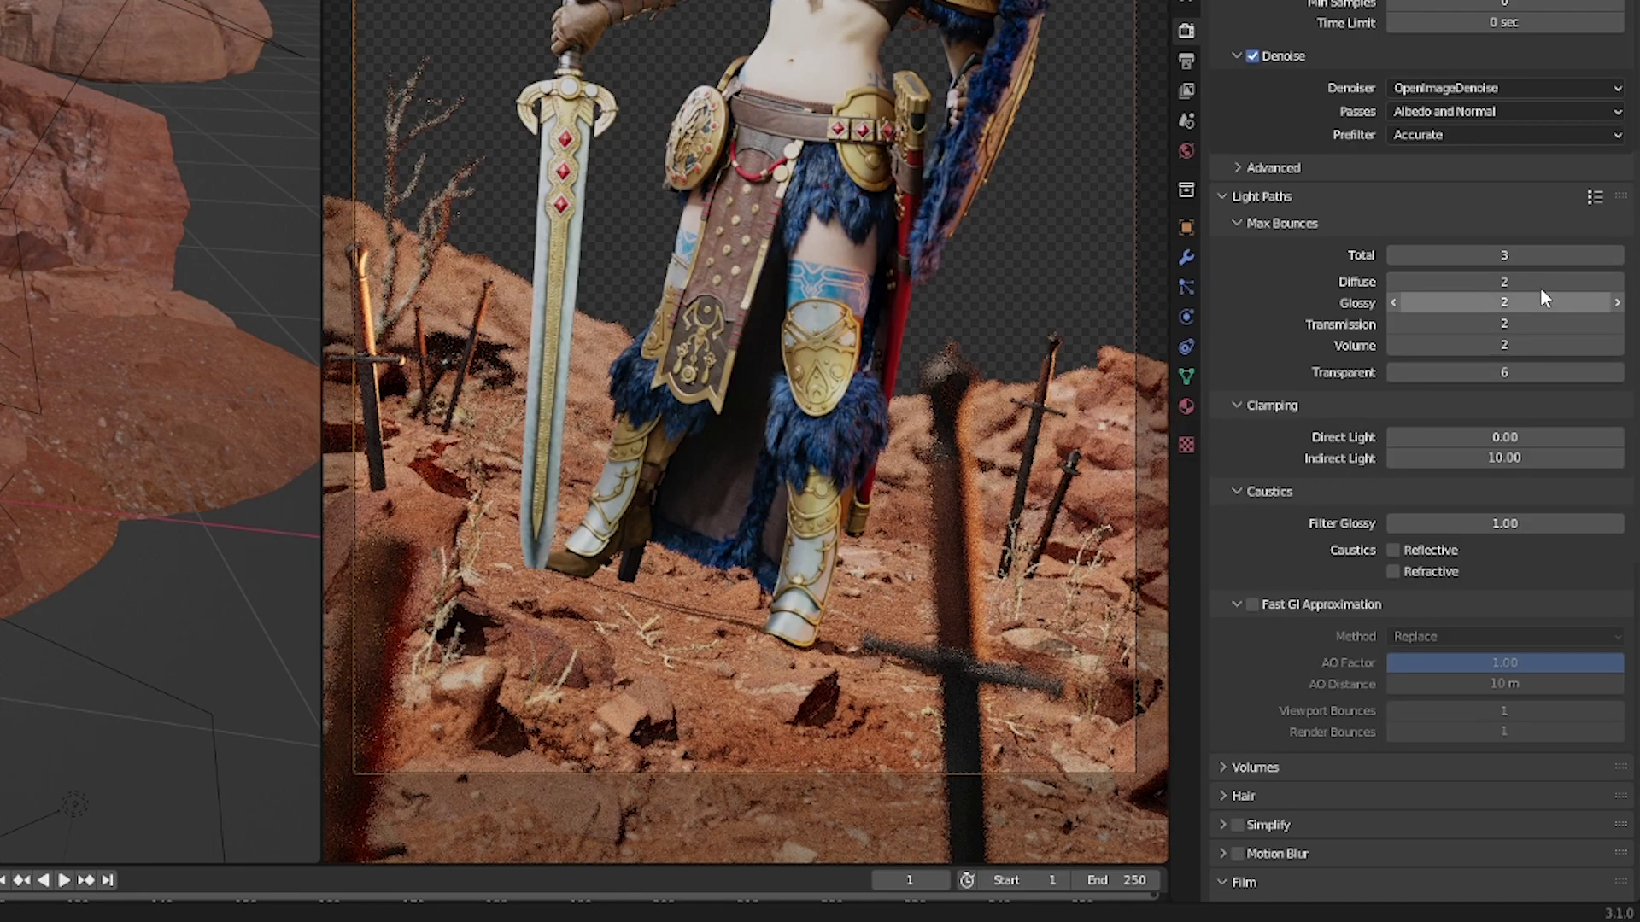
scroll(1257, 132, down, 12)
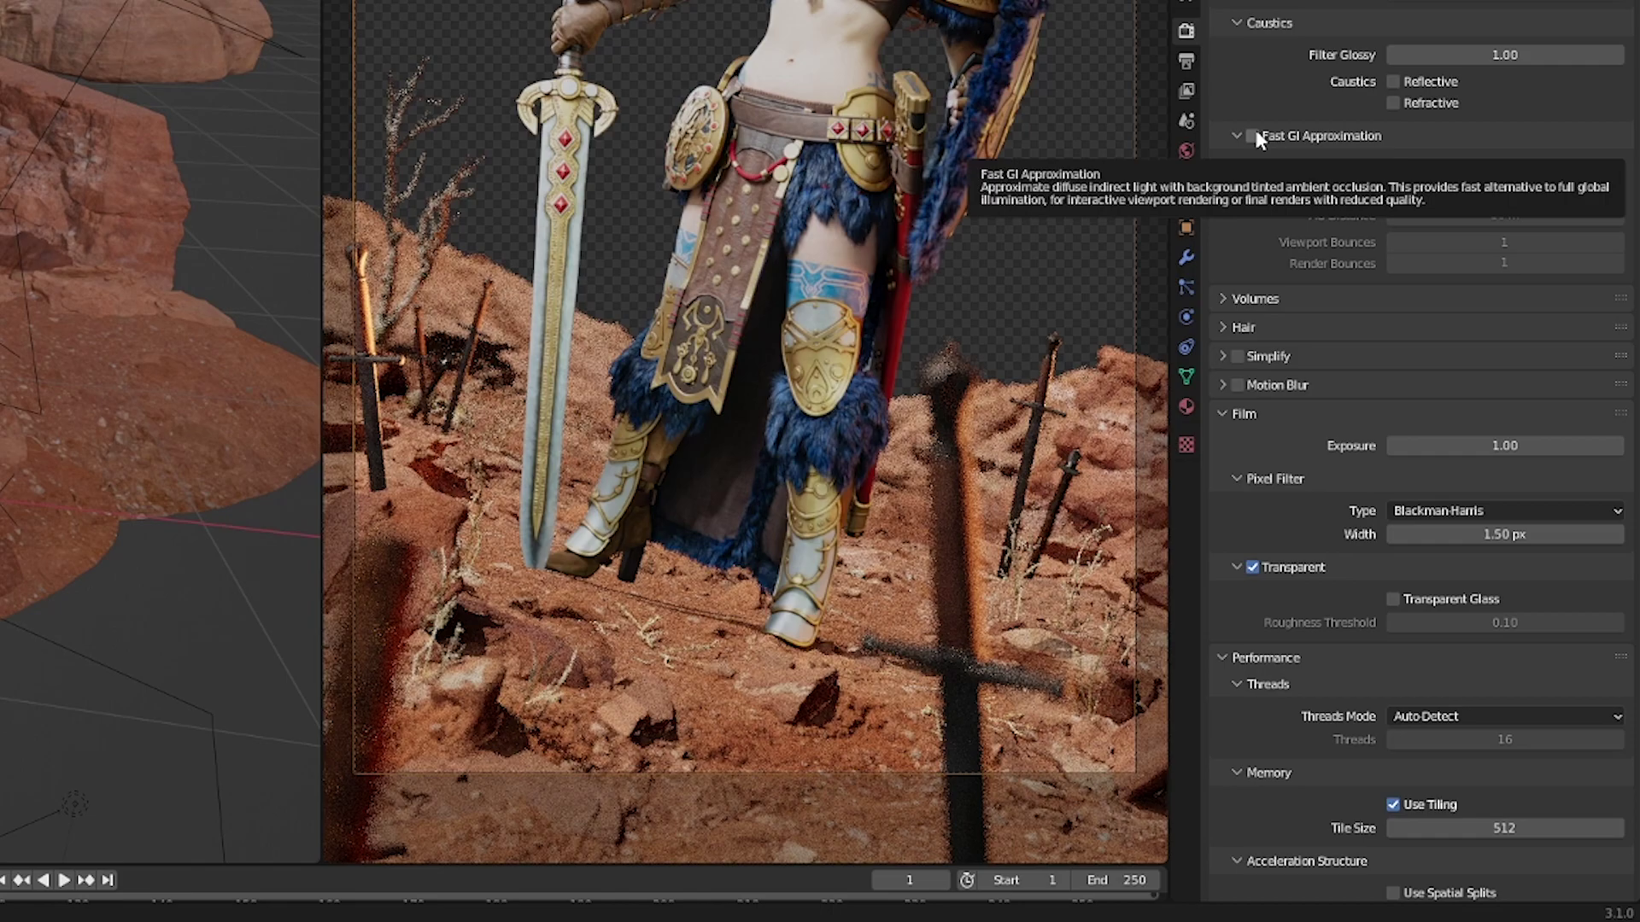
click(1253, 137)
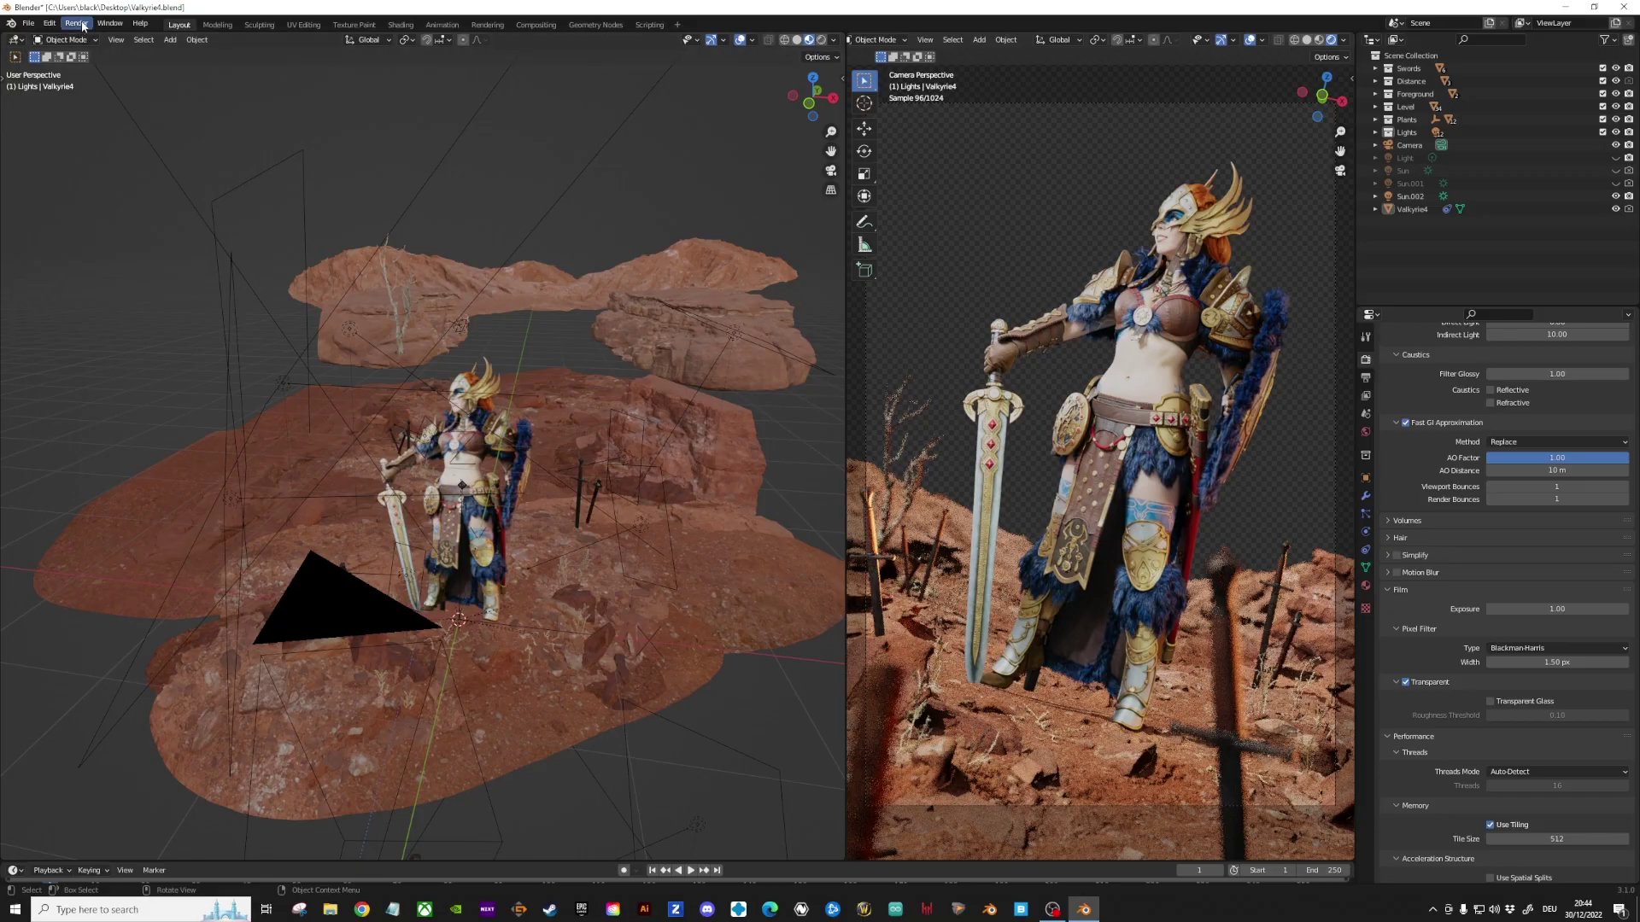
Render the current frame of the canyon scene as a still image.
click(76, 23)
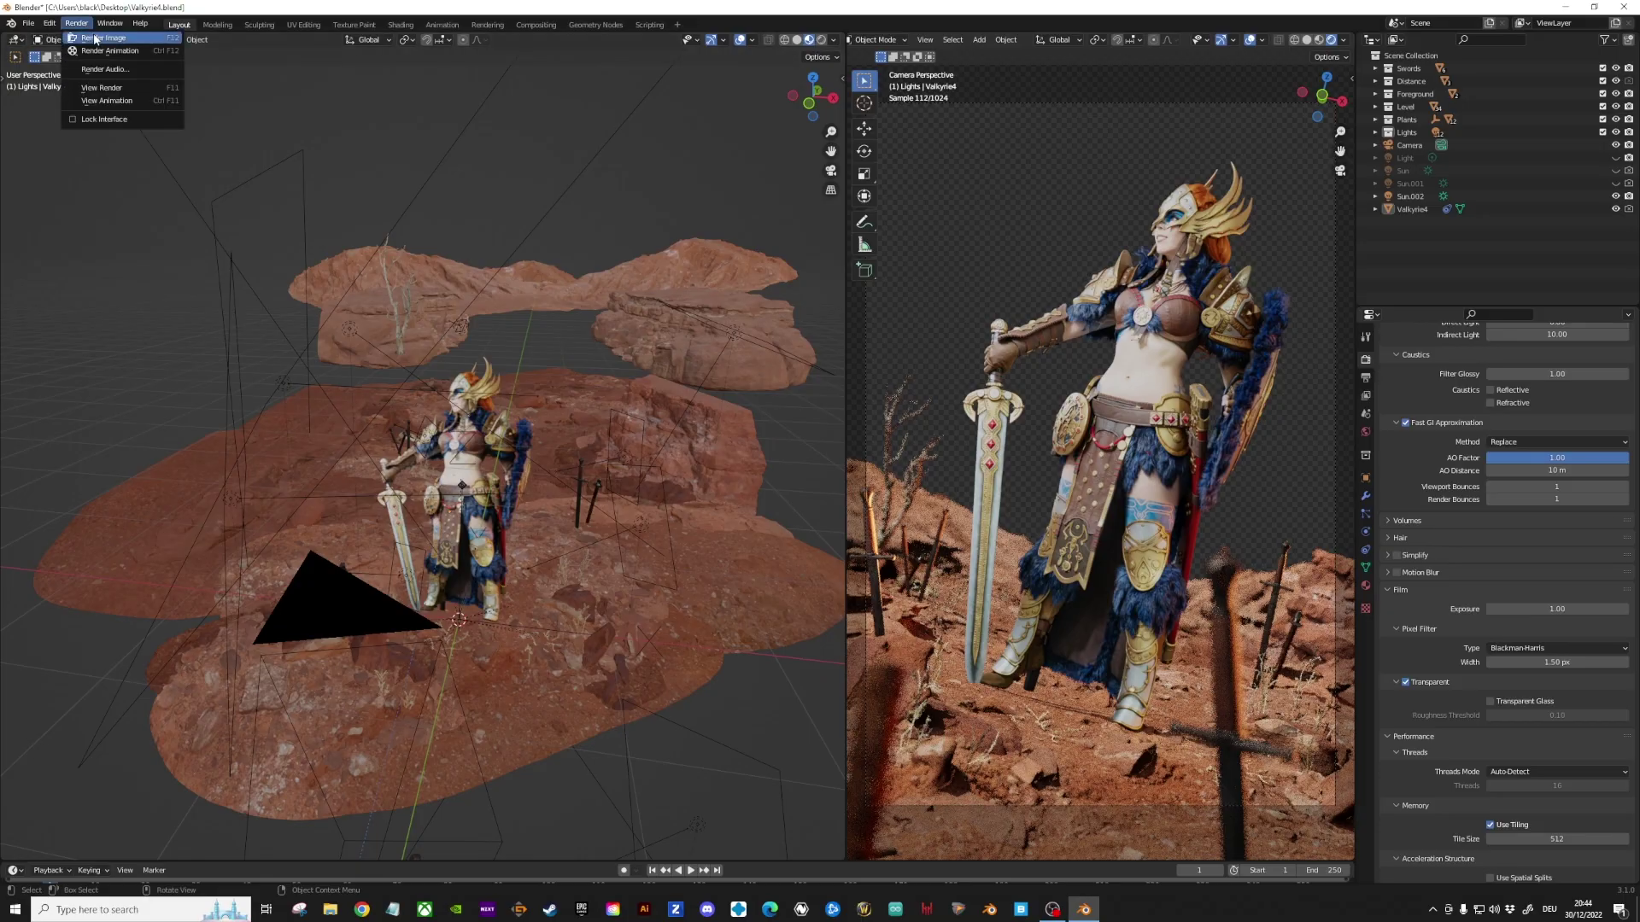
click(95, 38)
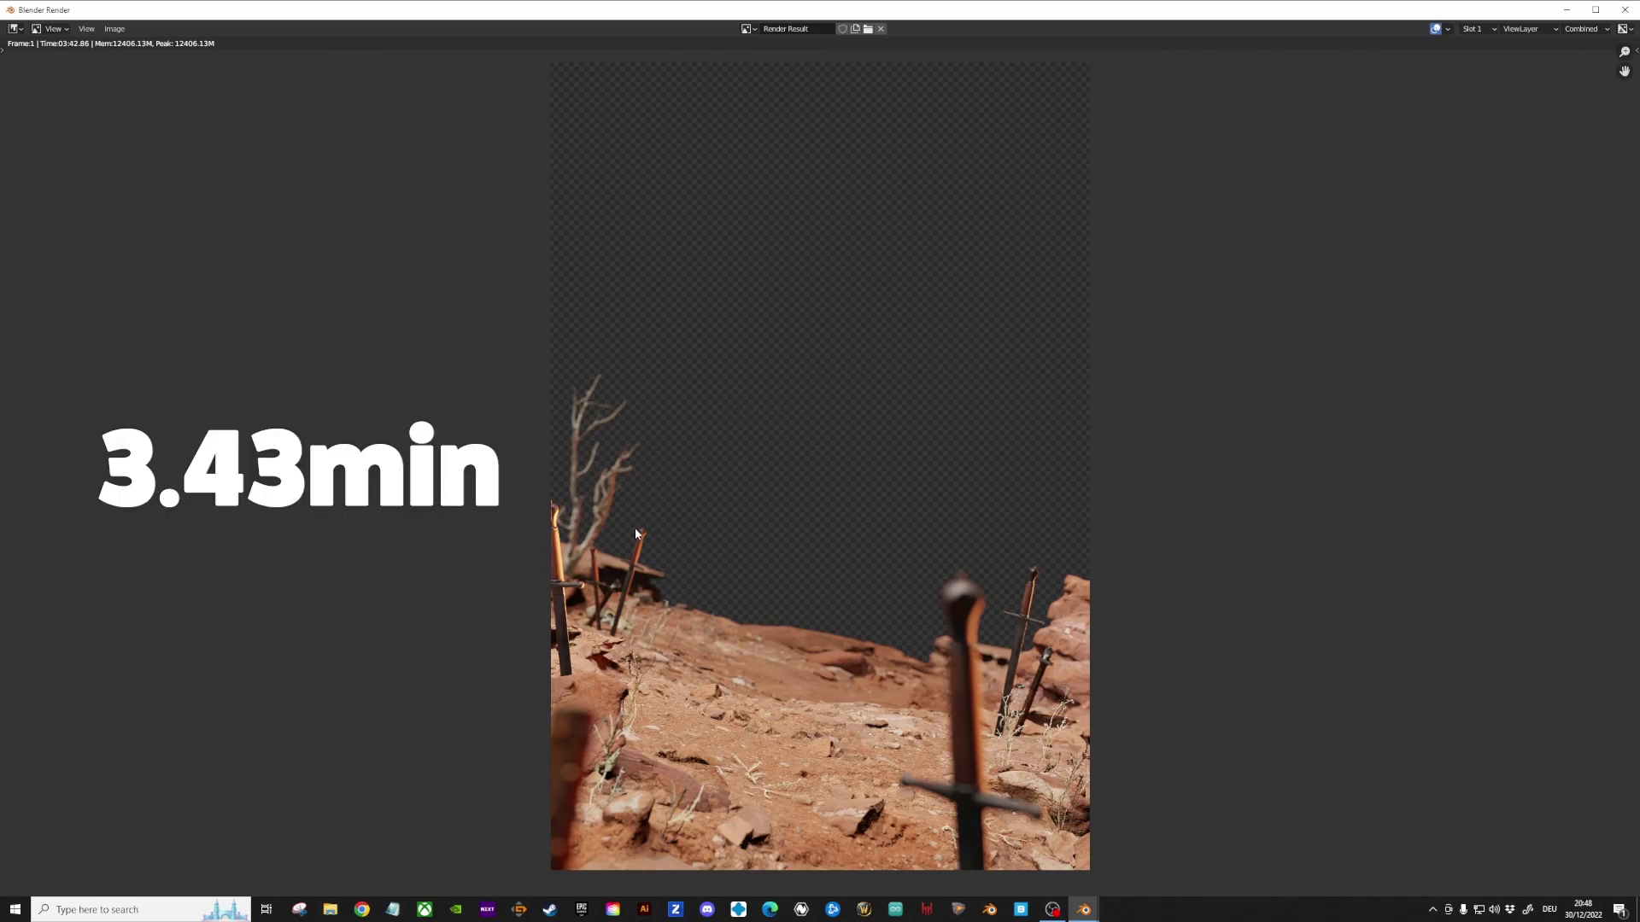
click(116, 30)
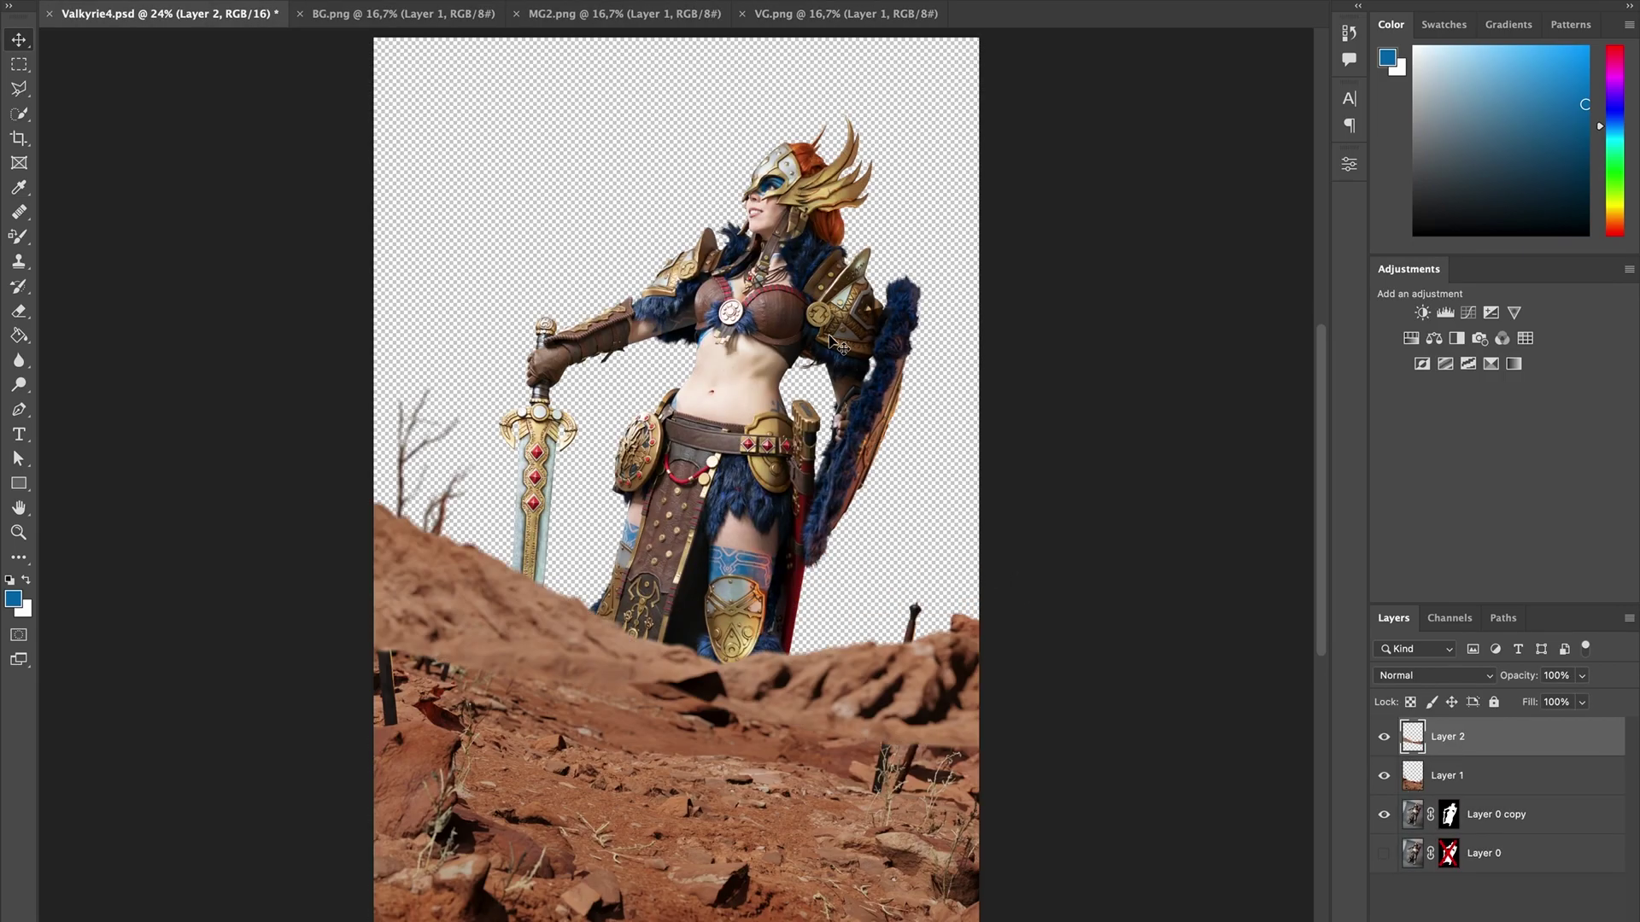
In Photoshop, stack Layer 2 below Layer 1 and place the figure's Layer 0 copy between Layer 1 and the foreground swords on Layer 3.
key(ctrl+[)
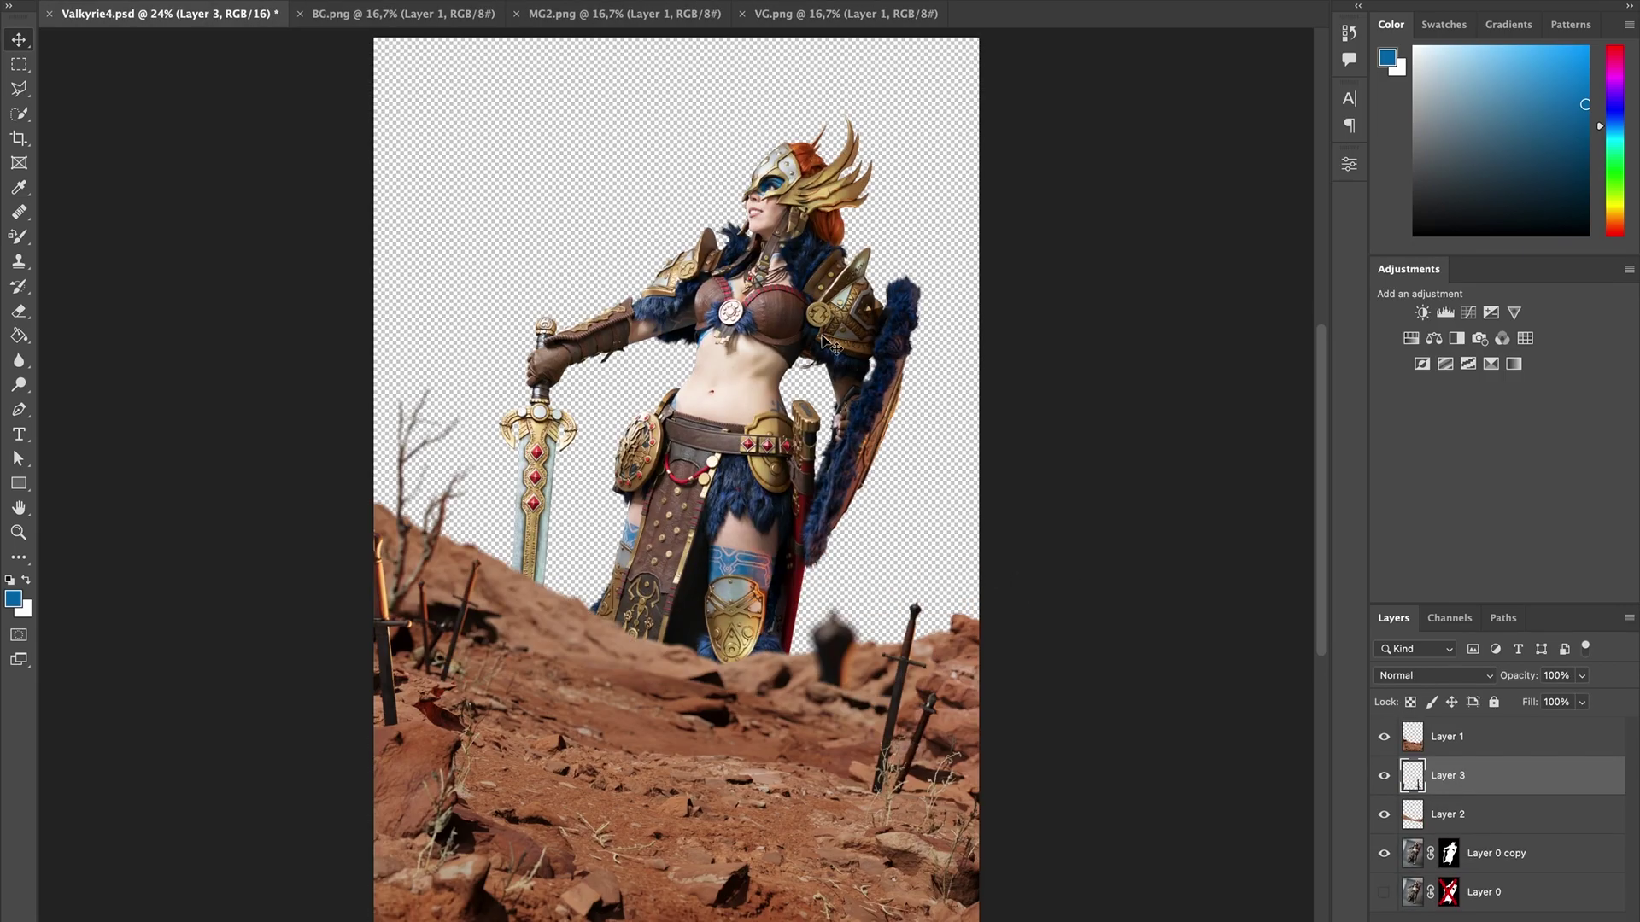
key(ctrl+])
drag(1452, 850, 1424, 772)
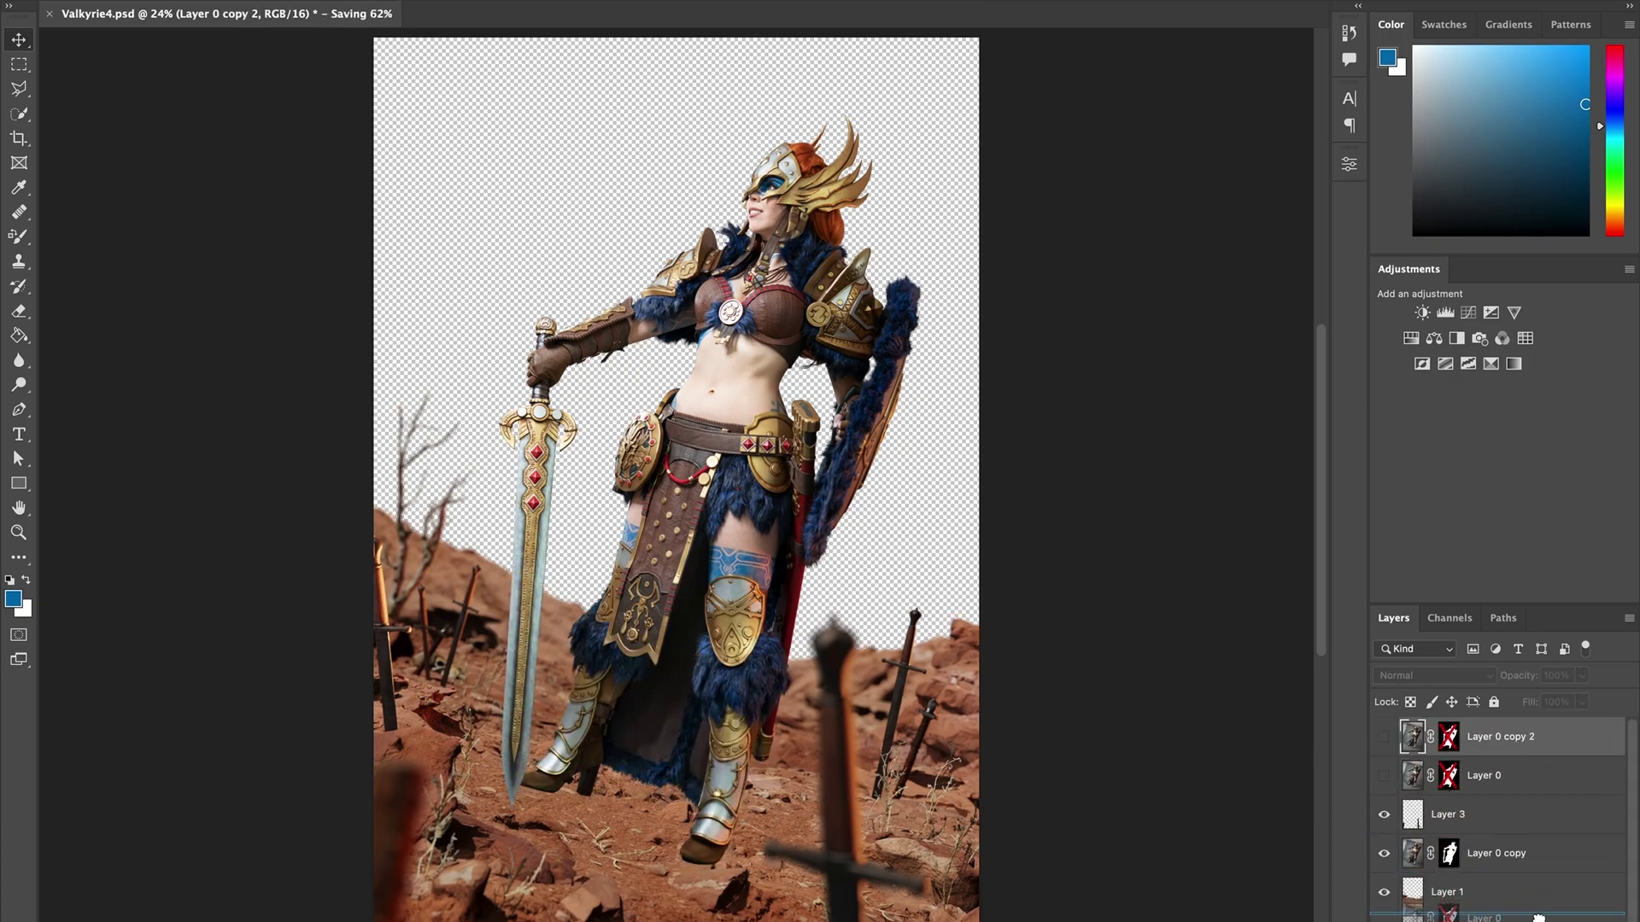
Copy the studio floor from the original photo on Layer 0 copy 2, paste it in place above Layer 1 and change its blend mode.
scroll(1549, 780, down, 1)
right_click(1450, 731)
click(1488, 746)
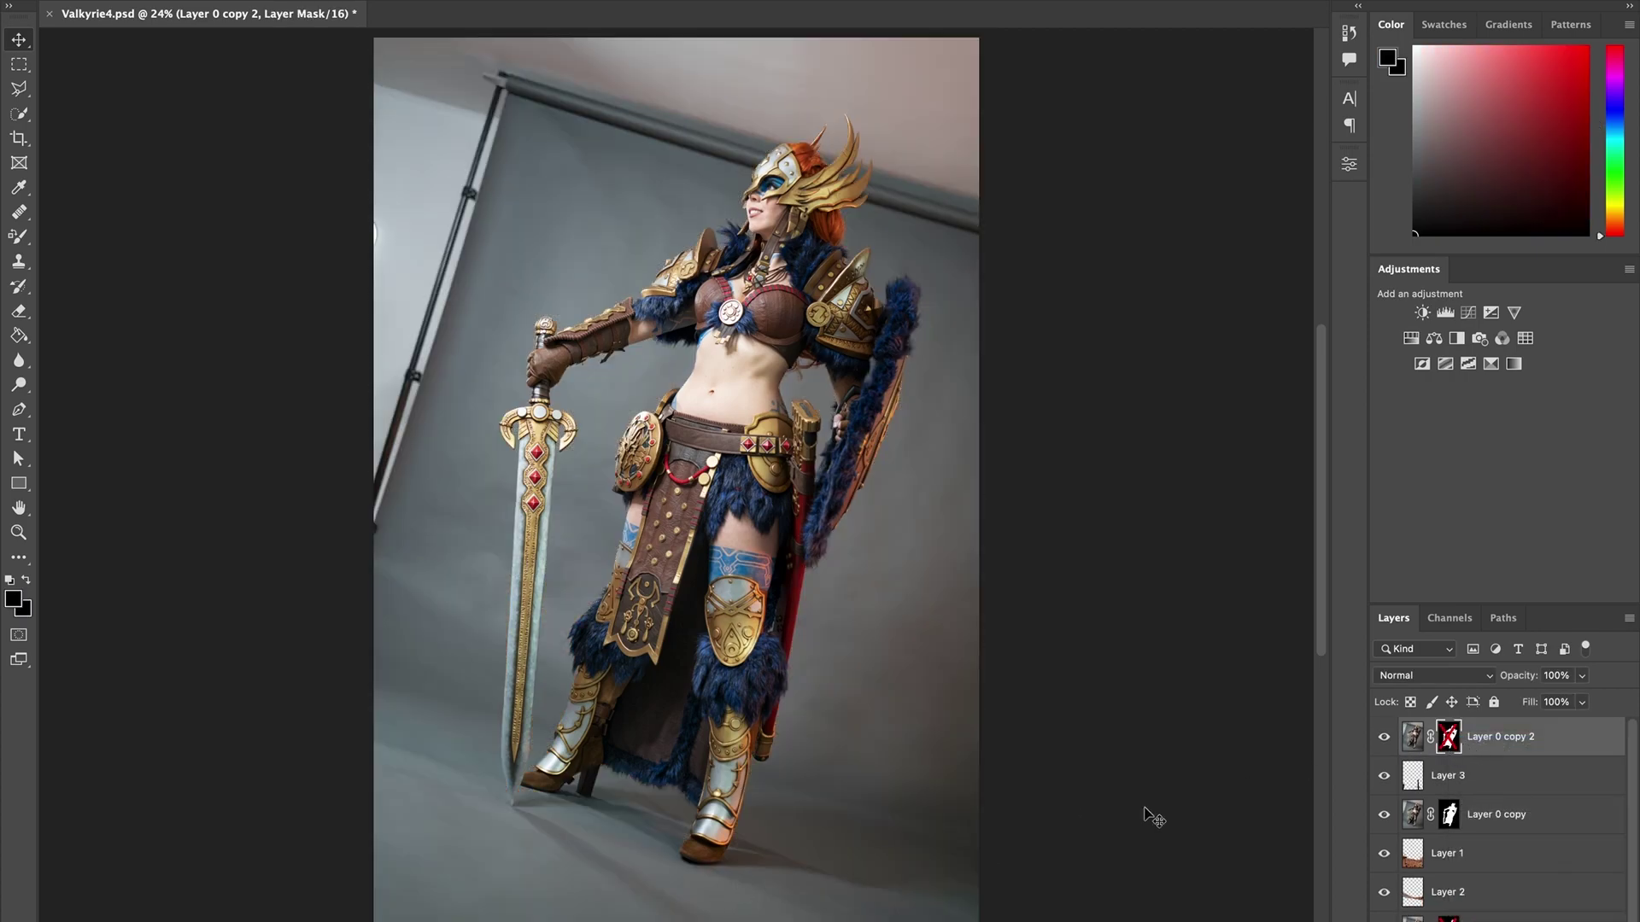
ctrl+click(1449, 736)
key(m)
alt+drag(980, 37, 142, 713)
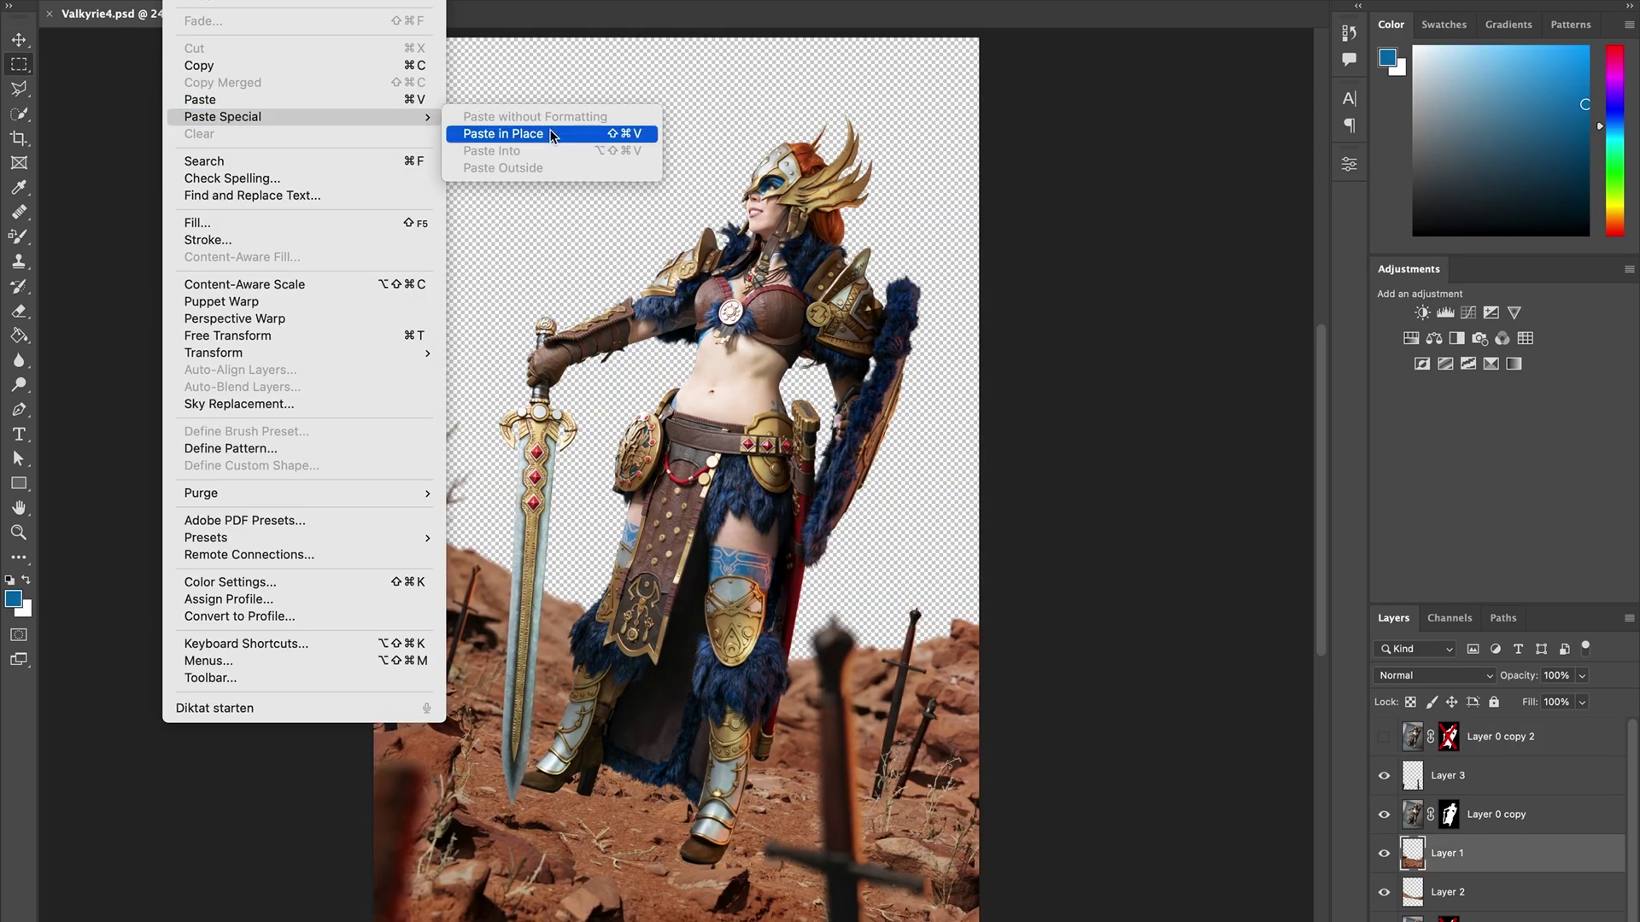
click(552, 134)
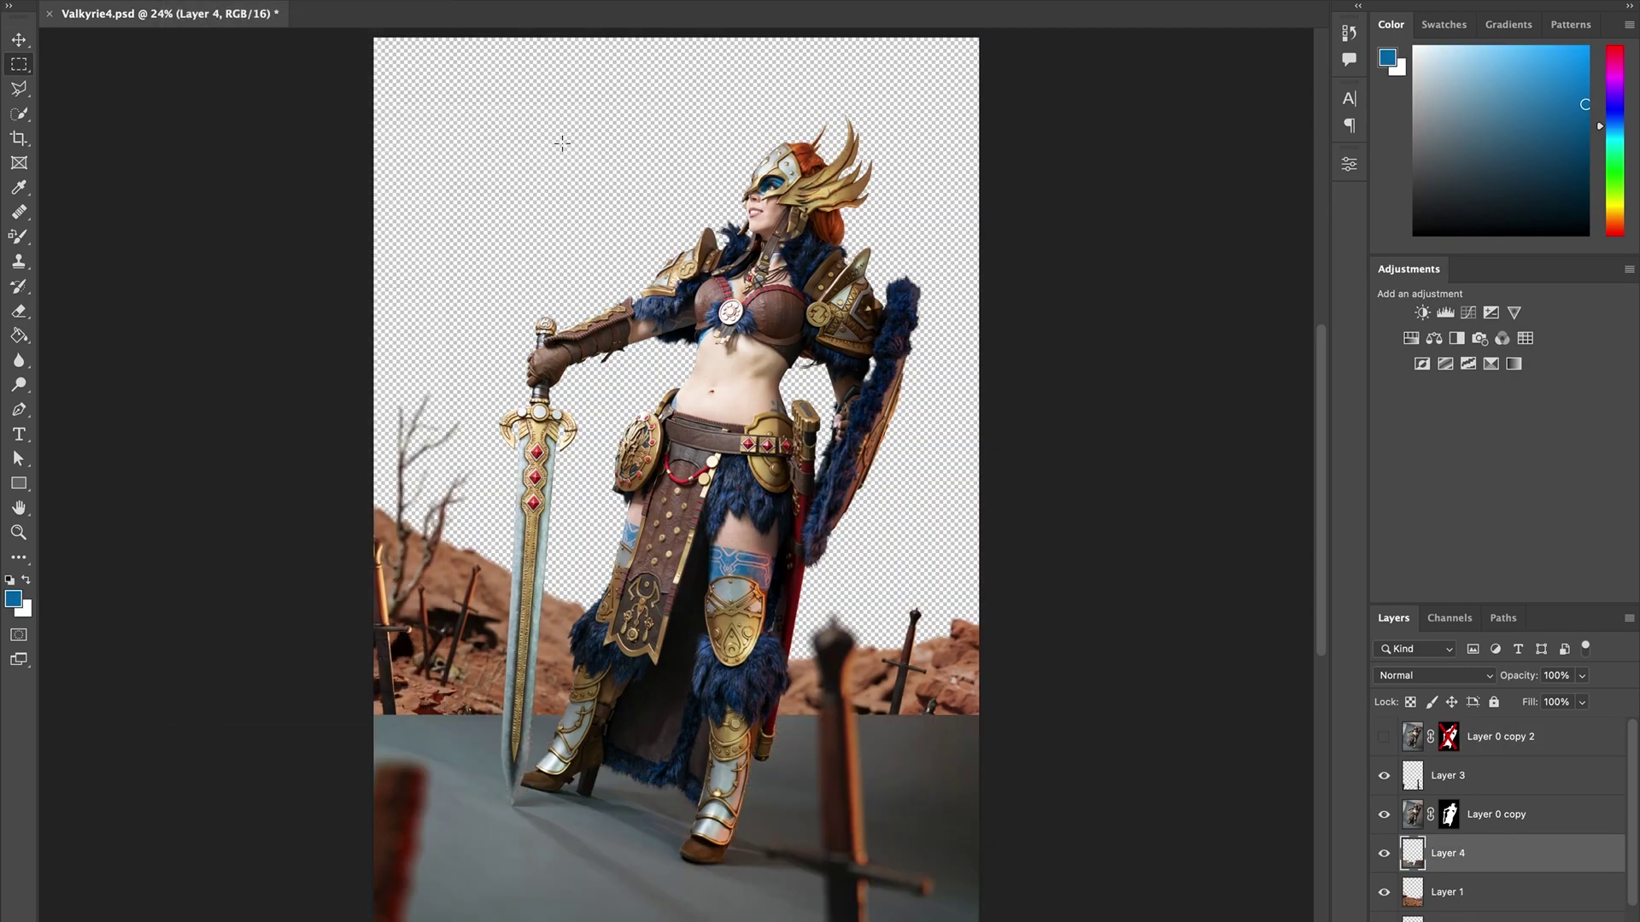
click(1434, 676)
click(1446, 741)
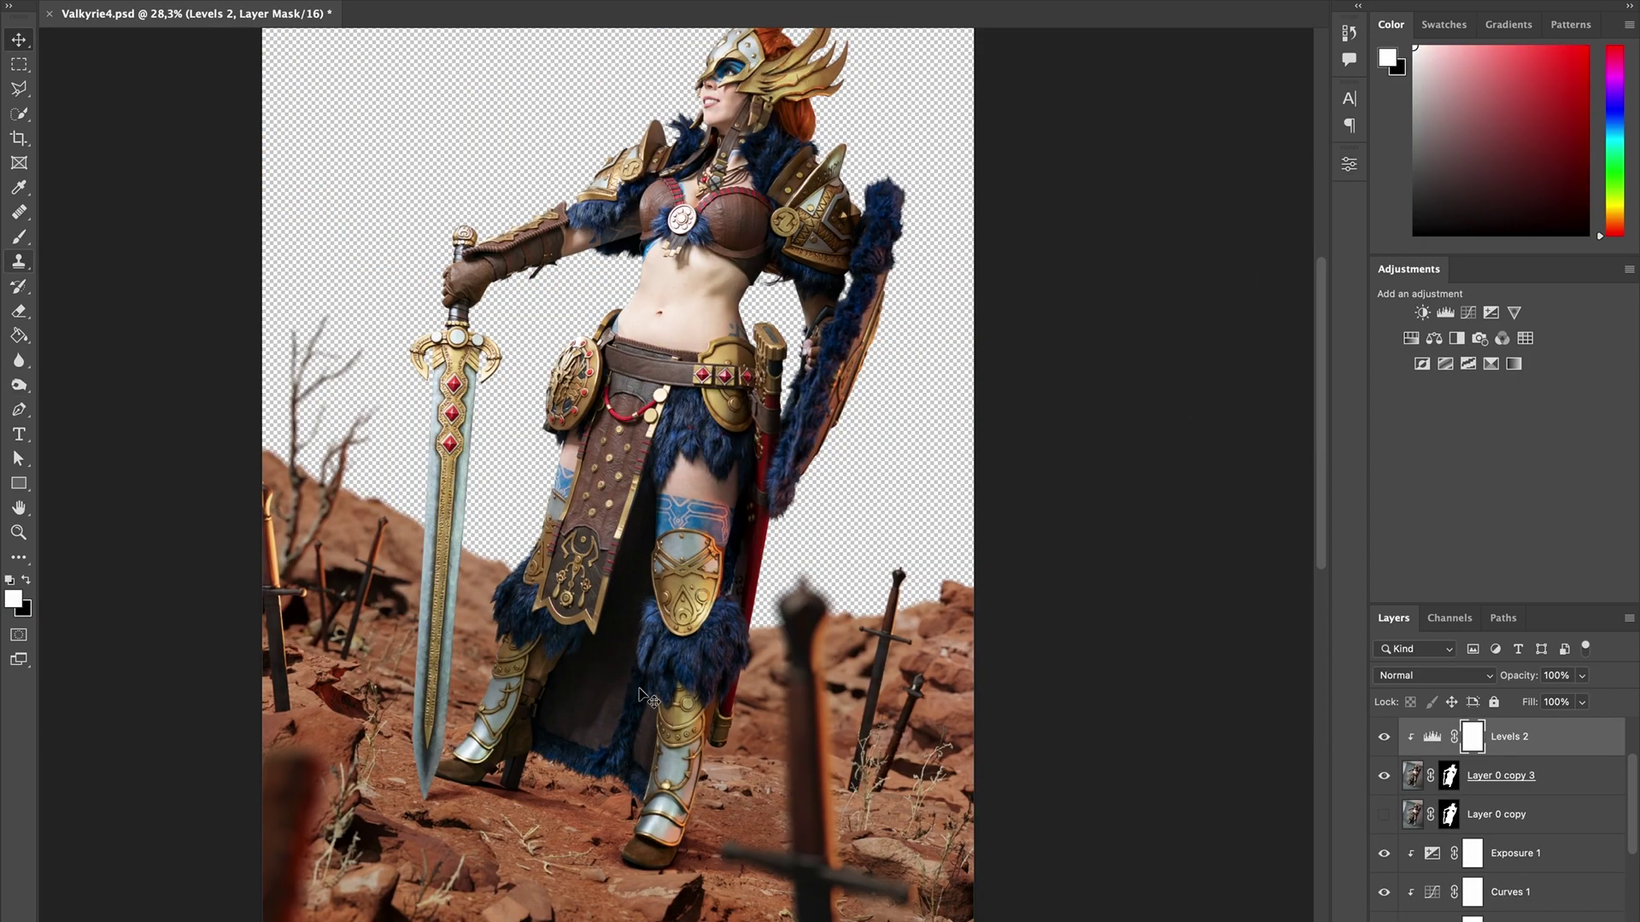
alt+scroll(647, 696, down, 3)
alt+scroll(675, 478, up, 2)
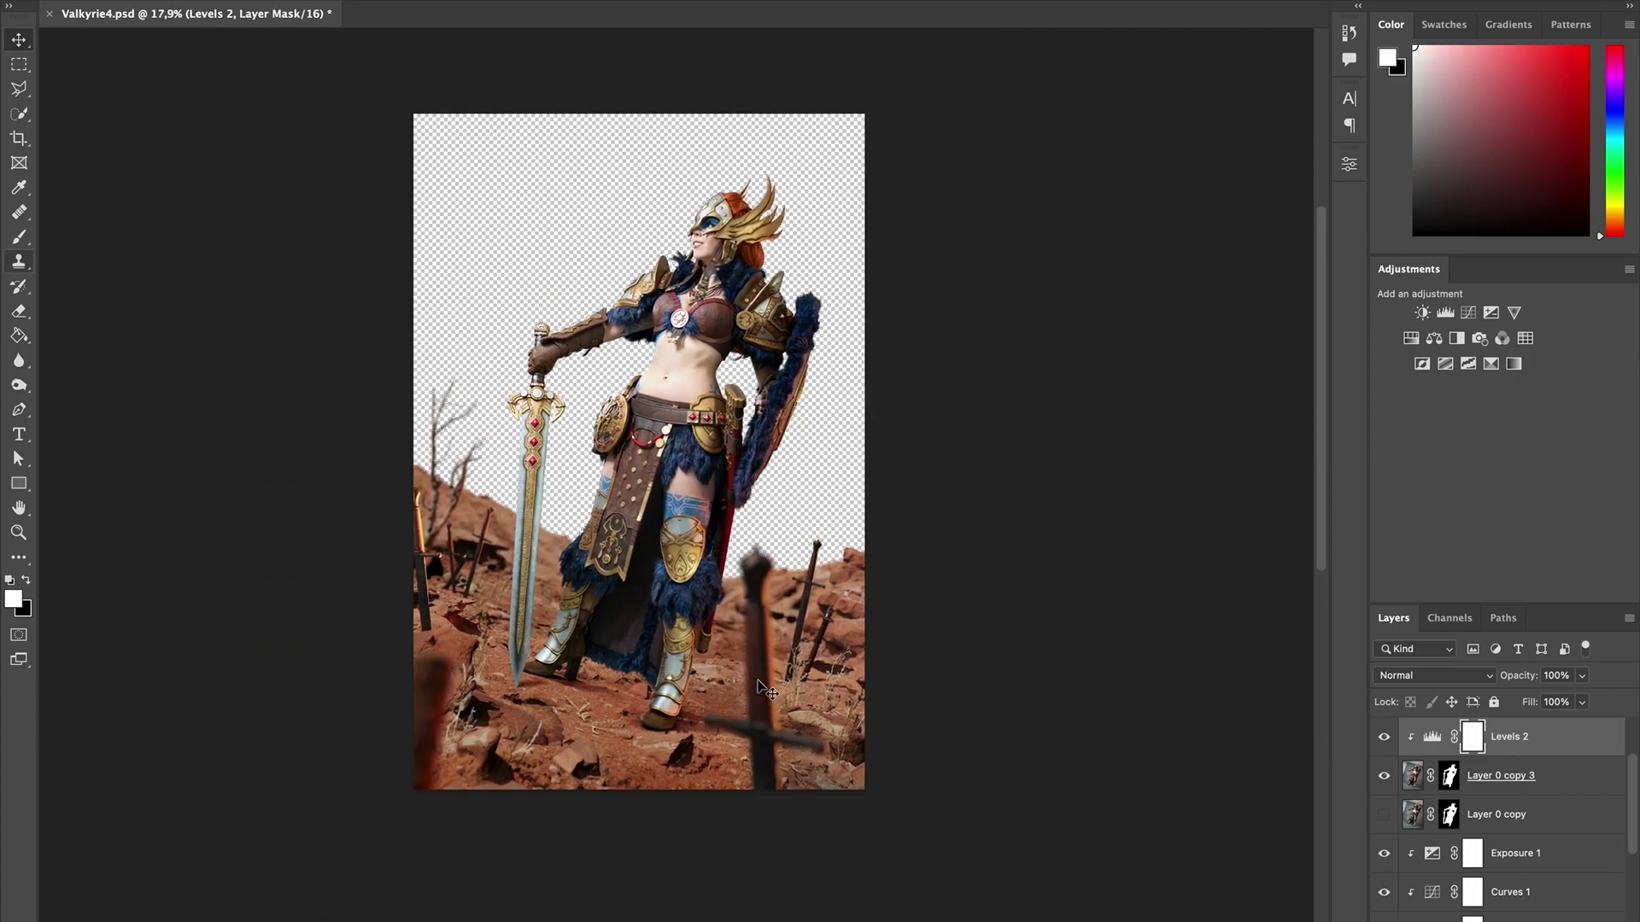
click(1563, 854)
scroll(1563, 854, down, 2)
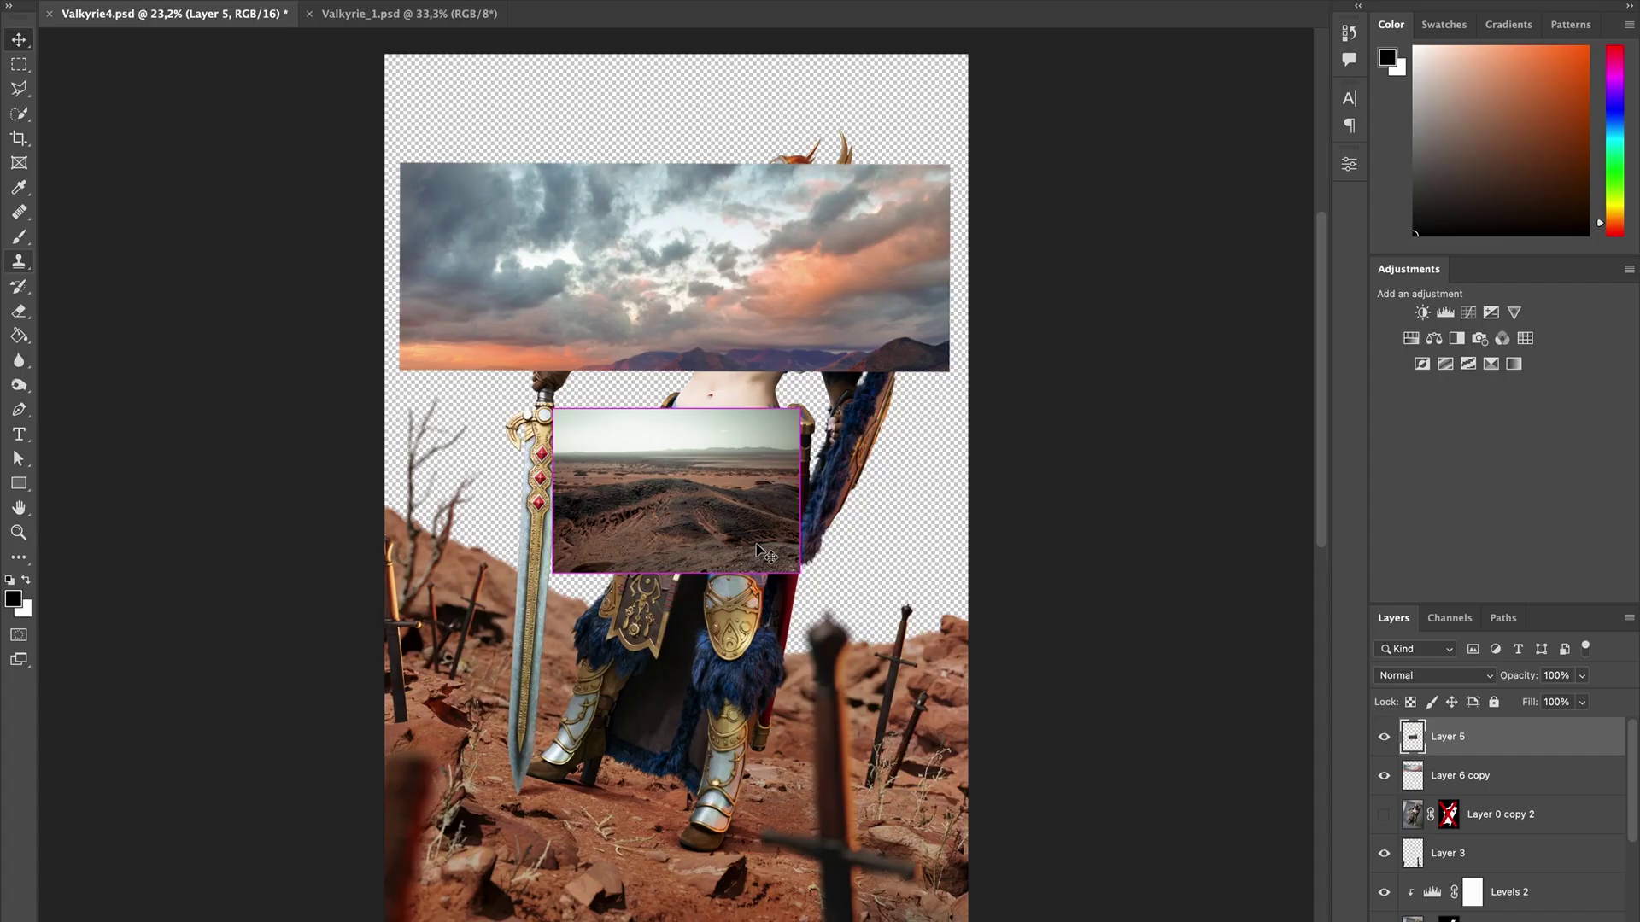
Enlarge and tilt the desert landscape by about 11° behind the rocks, and lower the tilted sky to meet its horizon.
drag(801, 413, 985, 340)
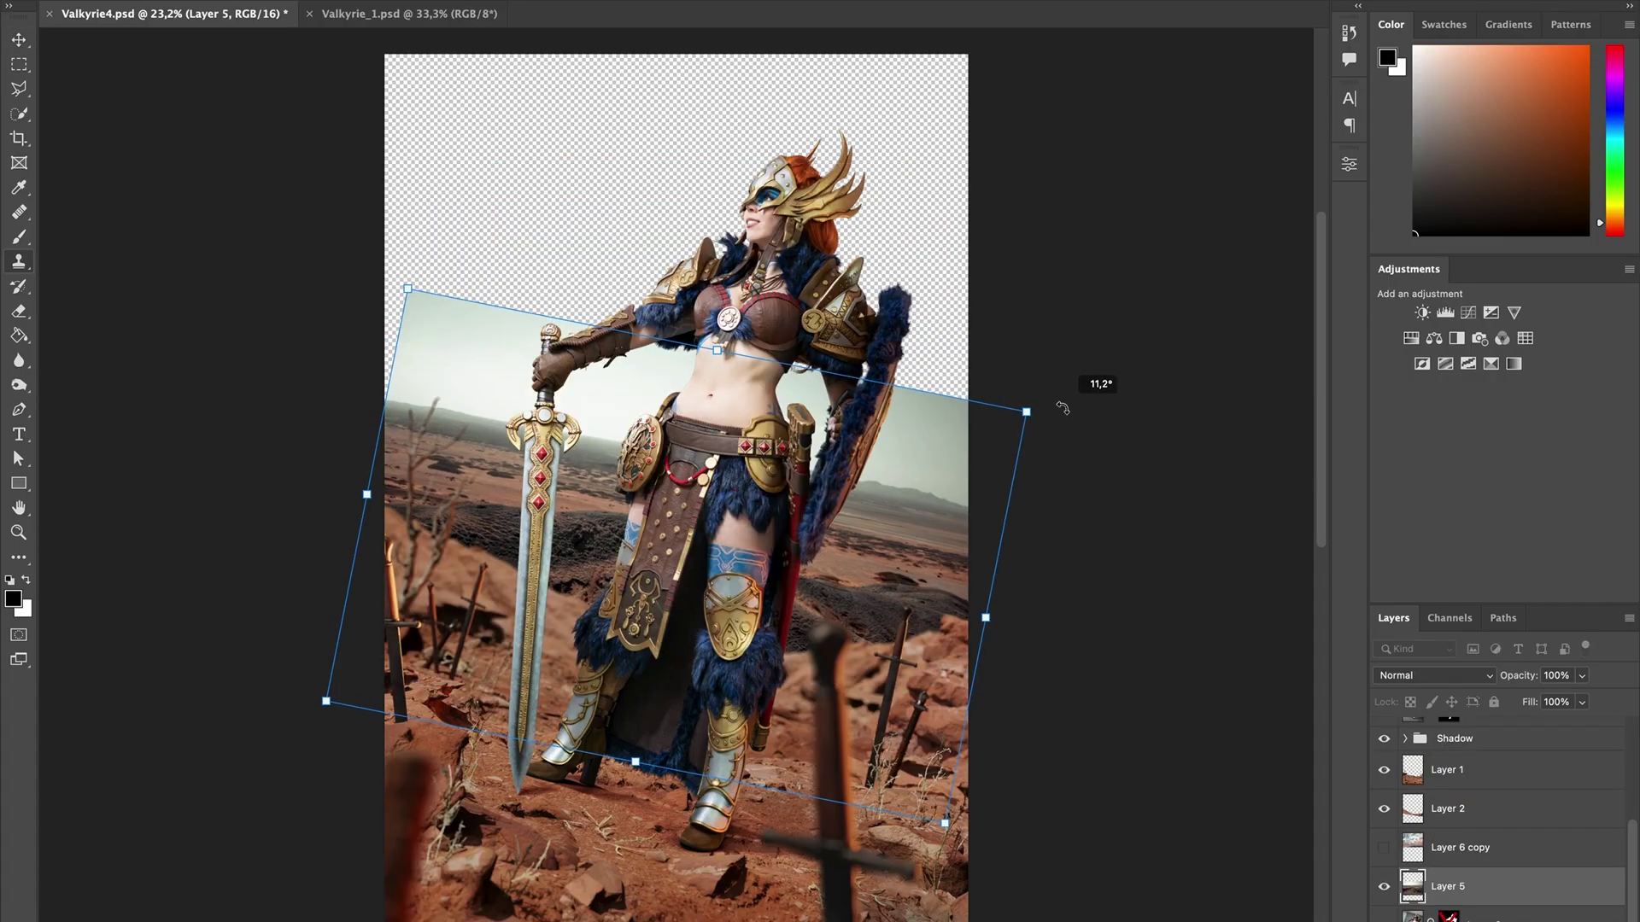
drag(939, 478, 863, 612)
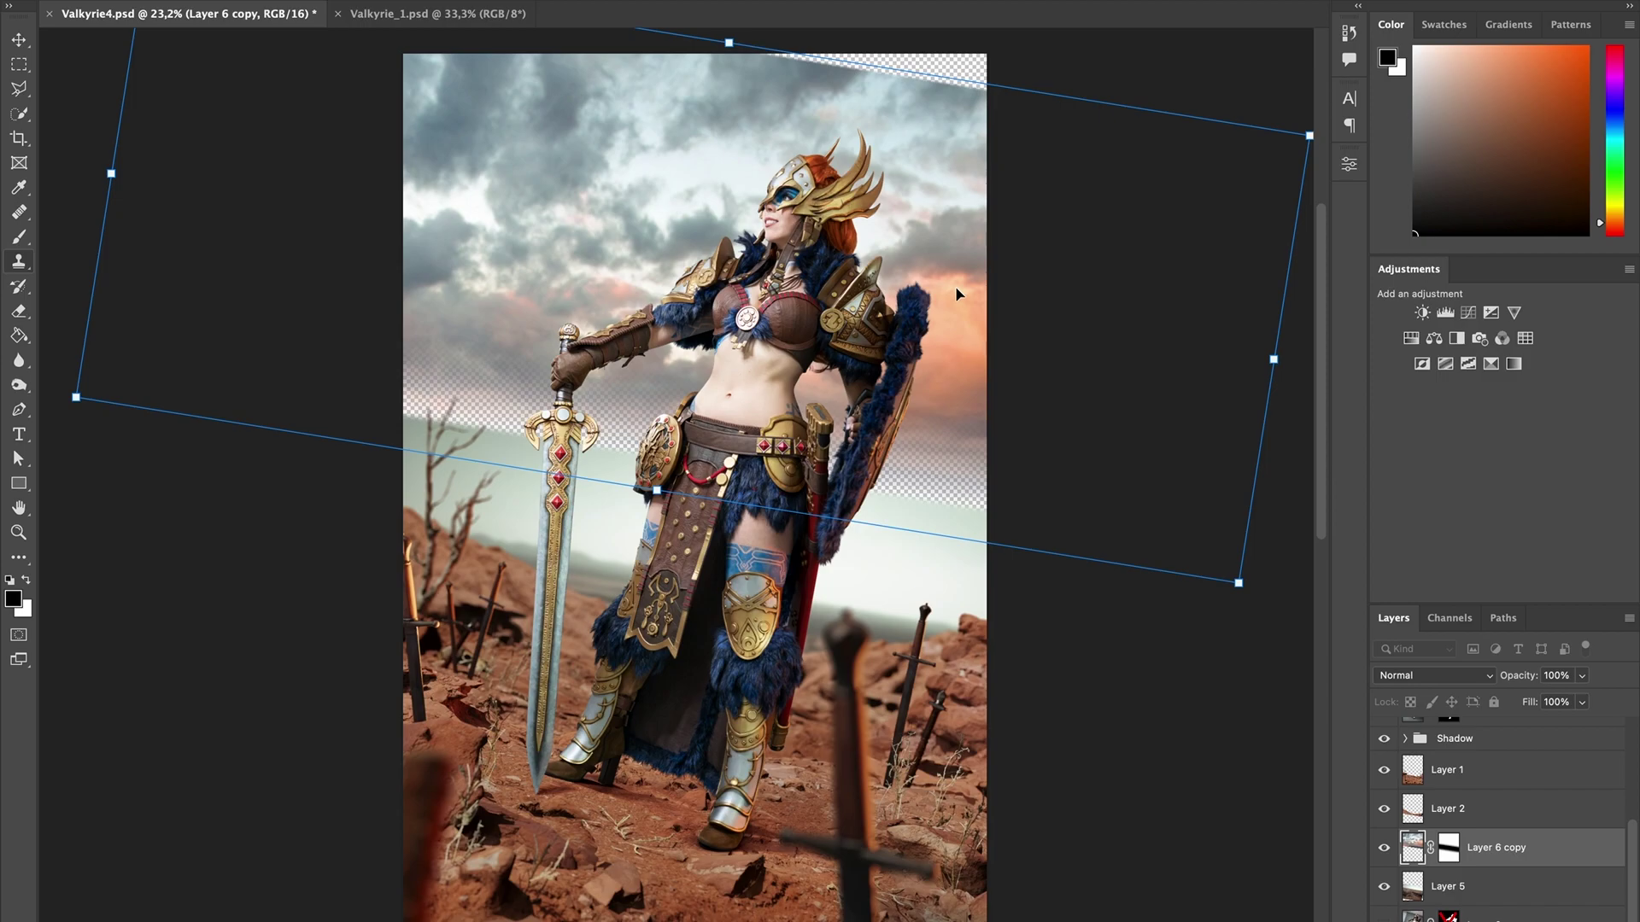
drag(955, 293, 1000, 410)
key(Return)
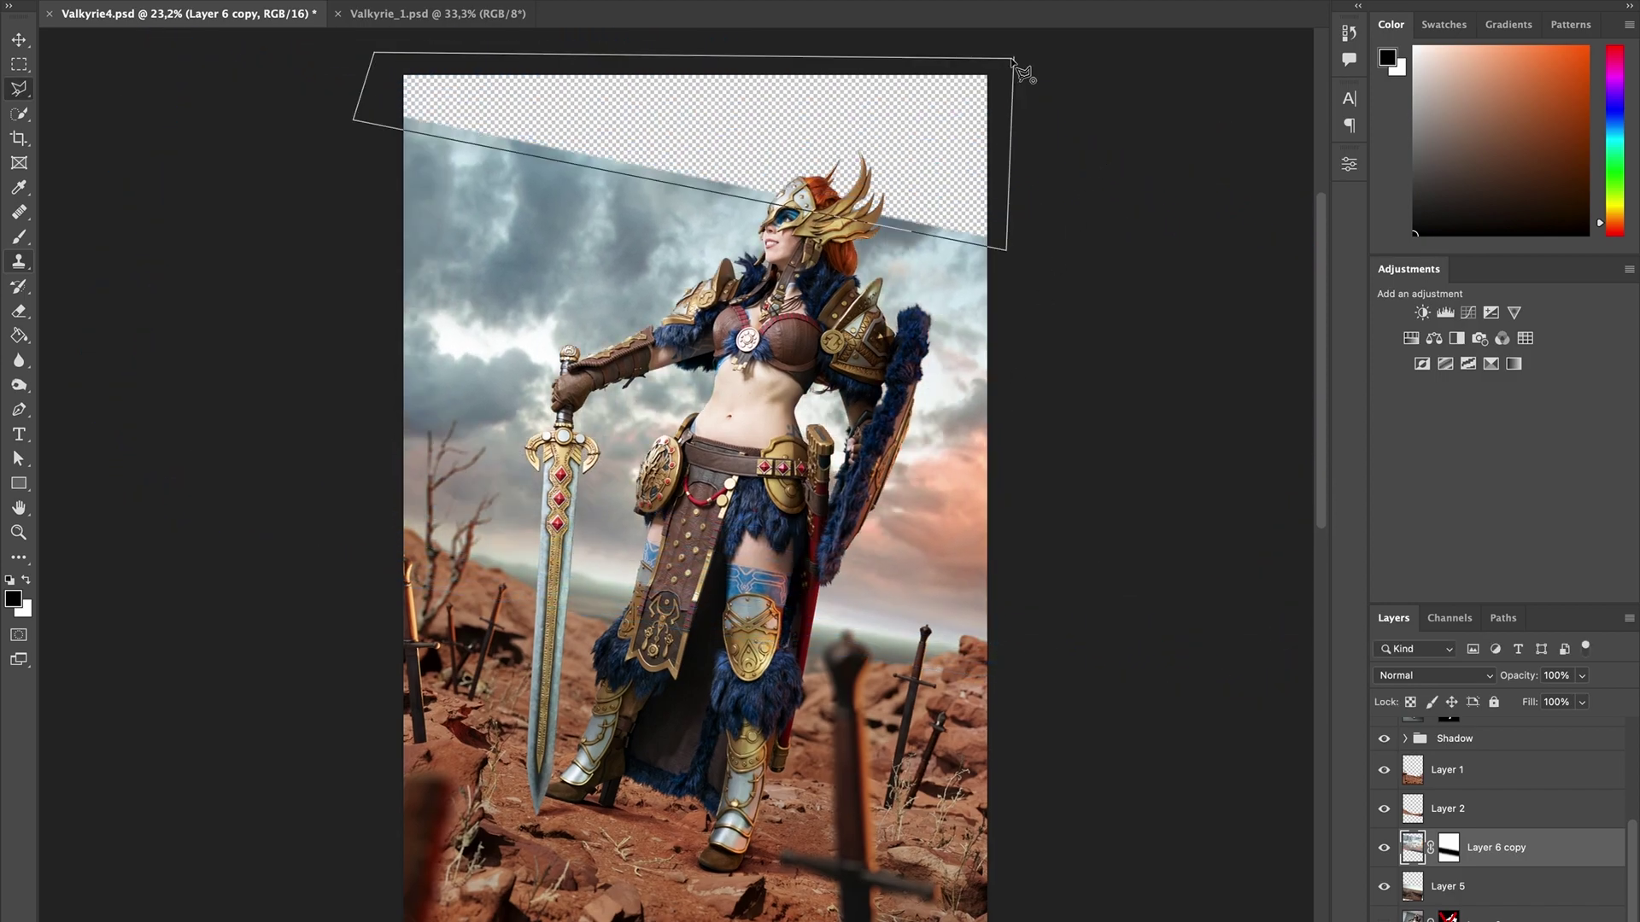
Outline the empty area above the sky and fill it with Content-Aware Fill output to a new layer.
click(1017, 65)
click(198, 0)
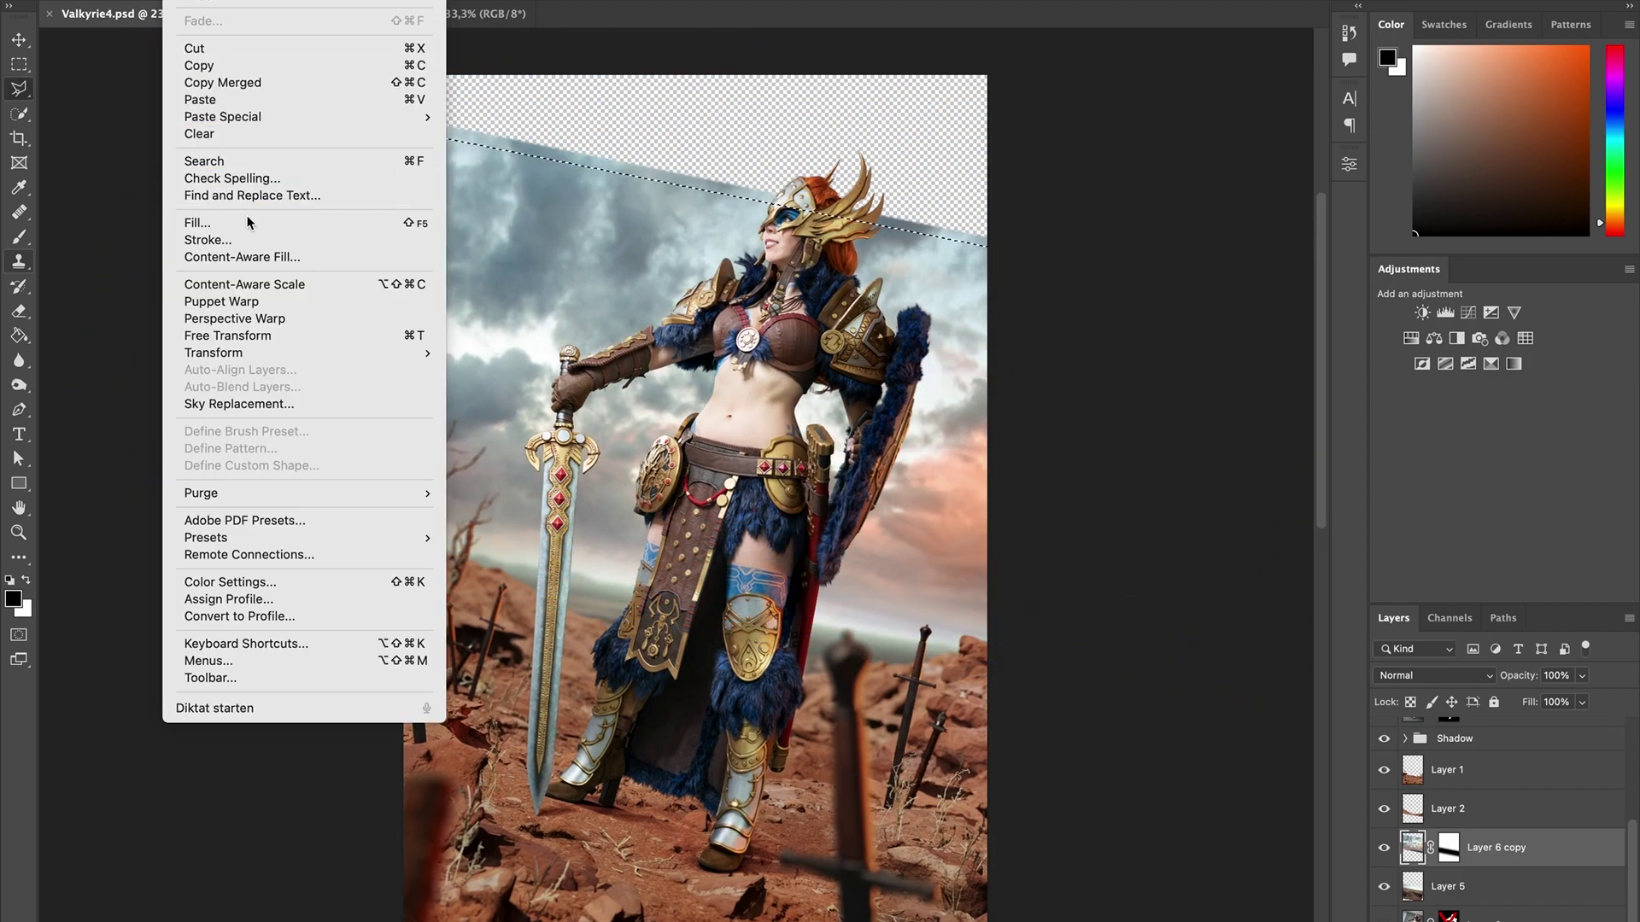
click(284, 257)
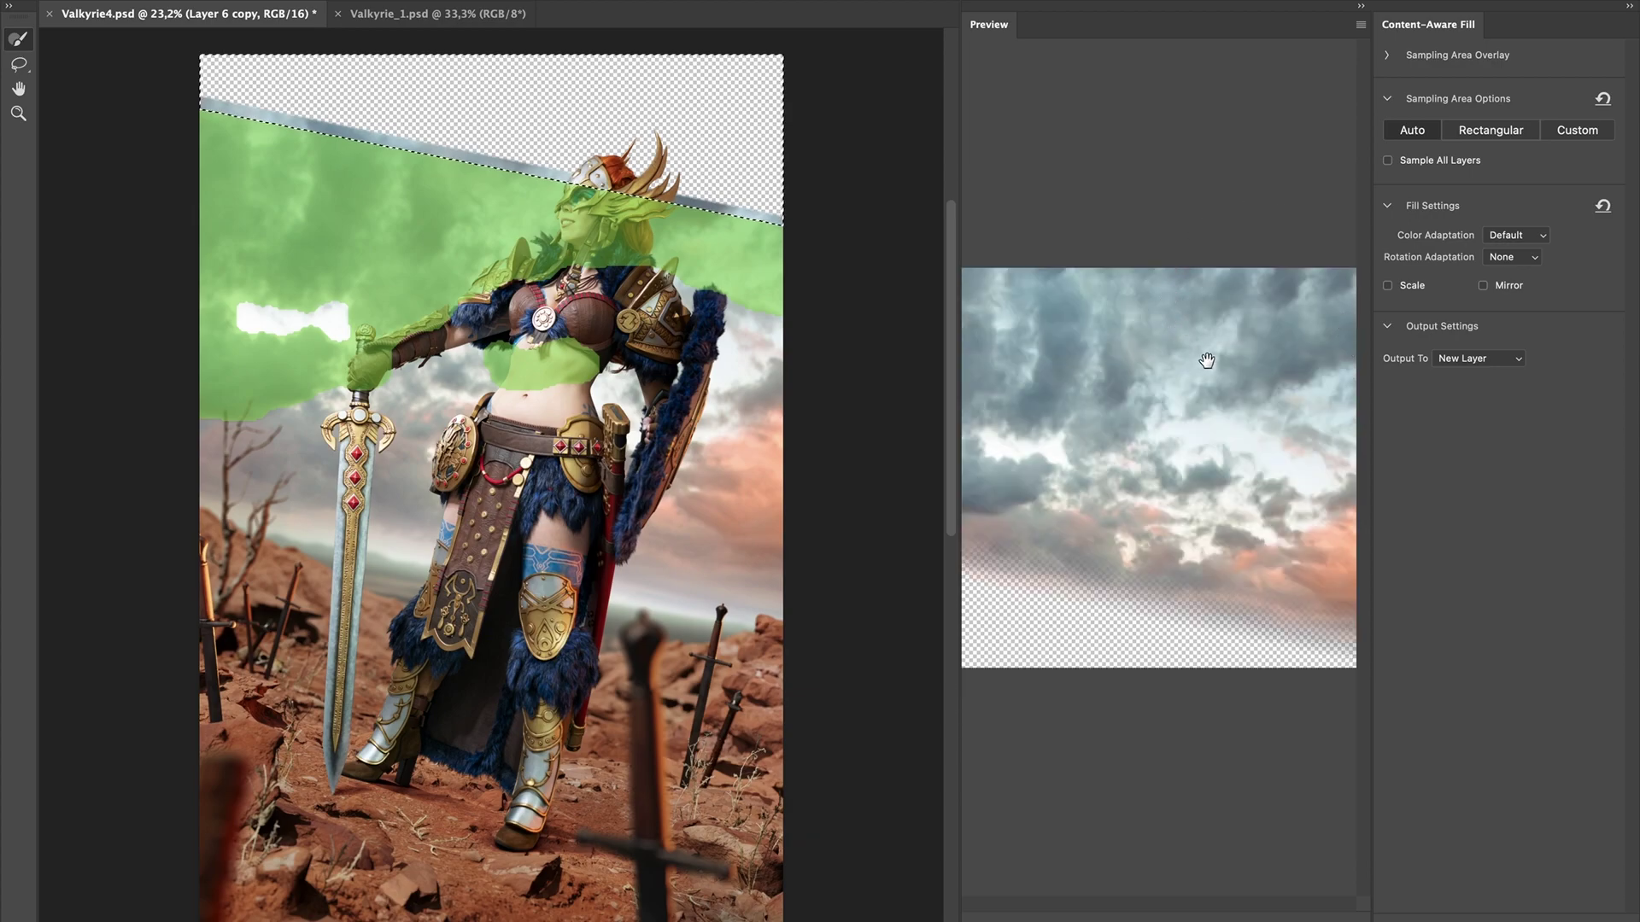
key(Return)
drag(1187, 327, 1159, 328)
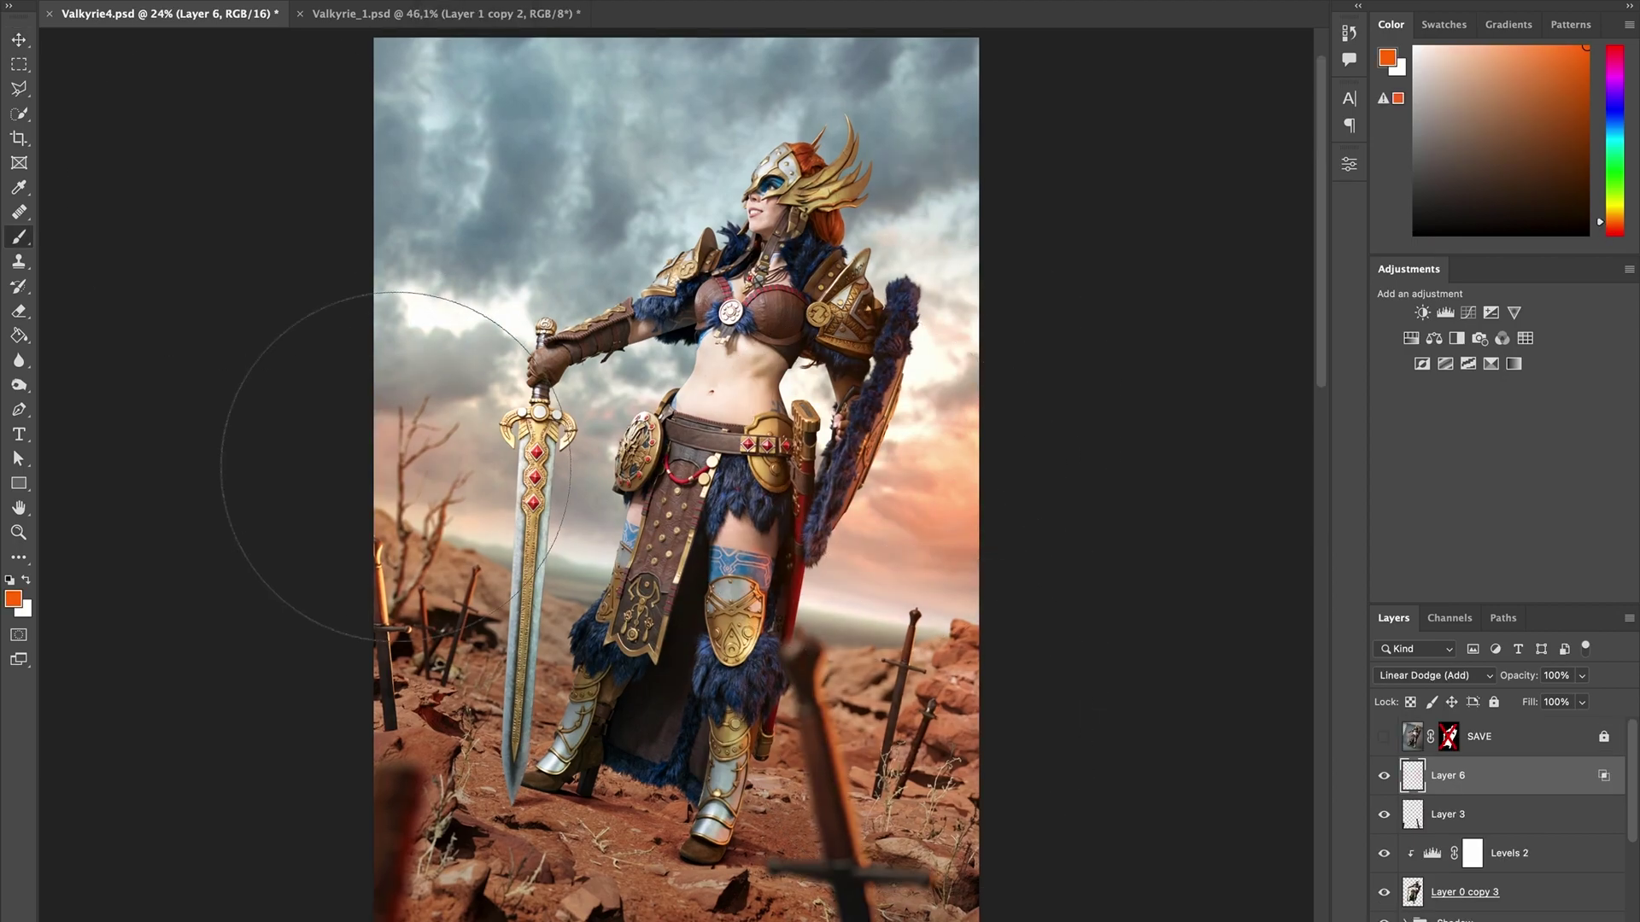
Paint an orange-red glow around the shield and rocks on a new layer in Linear Dodge (Add) mode.
key(ctrl+shift+alt+n)
drag(955, 545, 906, 674)
right_click(909, 860)
key(Return)
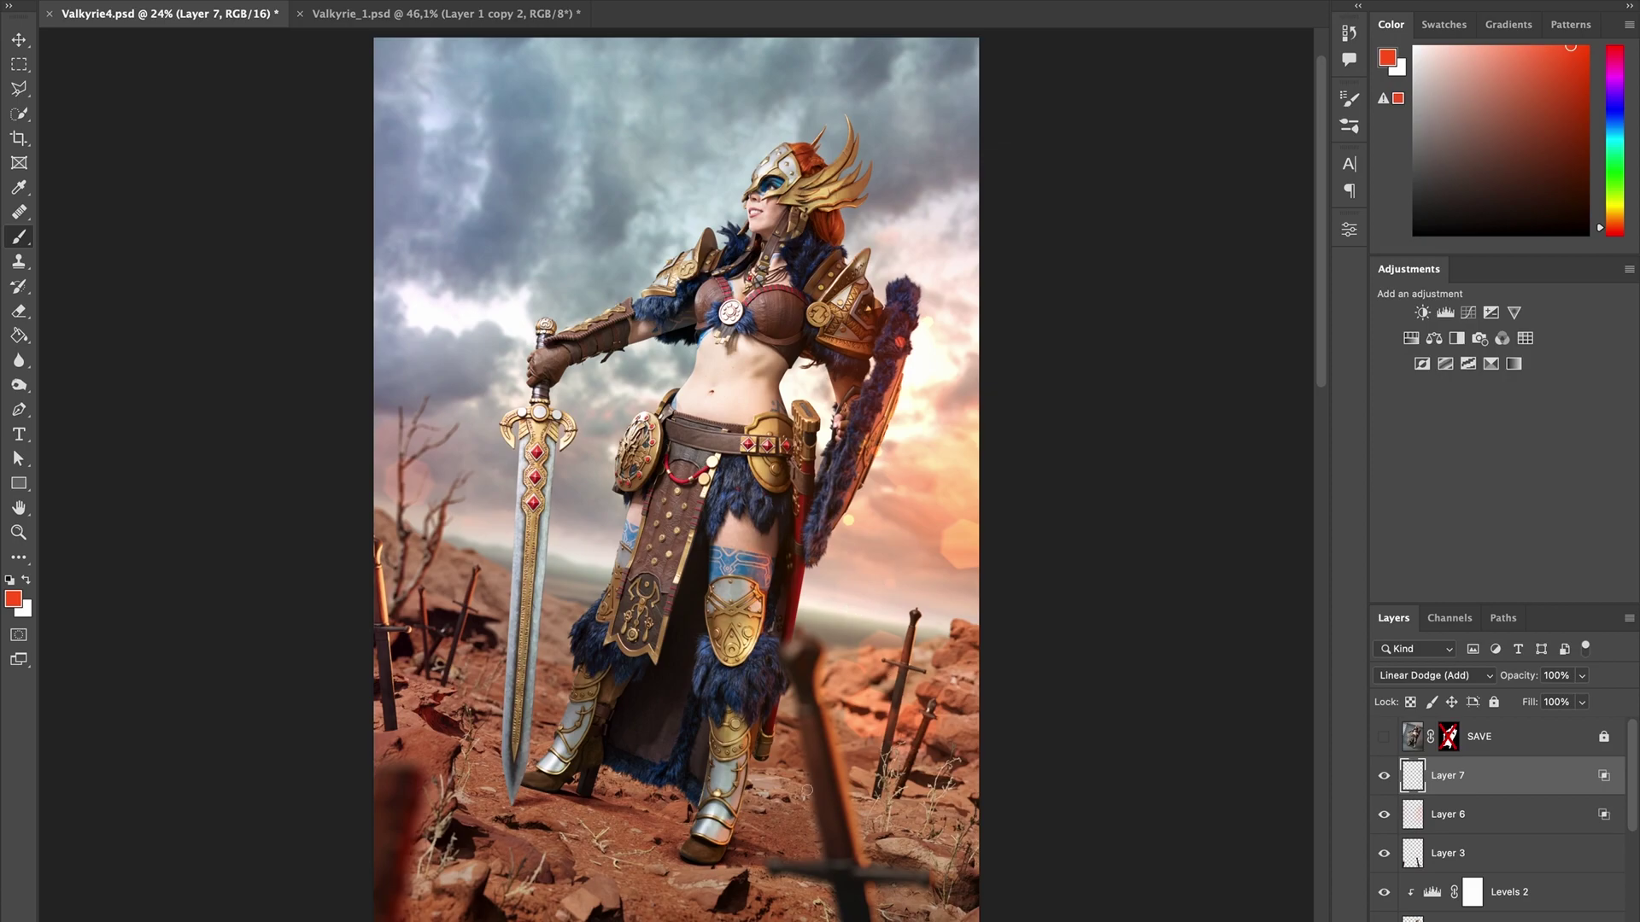
Add yellow sparks on a new Linear Dodge (Add) layer and place the glowing spark layer Layer 1 copy 2 over the rocks beside the shield.
alt+click(939, 636)
key(ctrl+shift+alt+n)
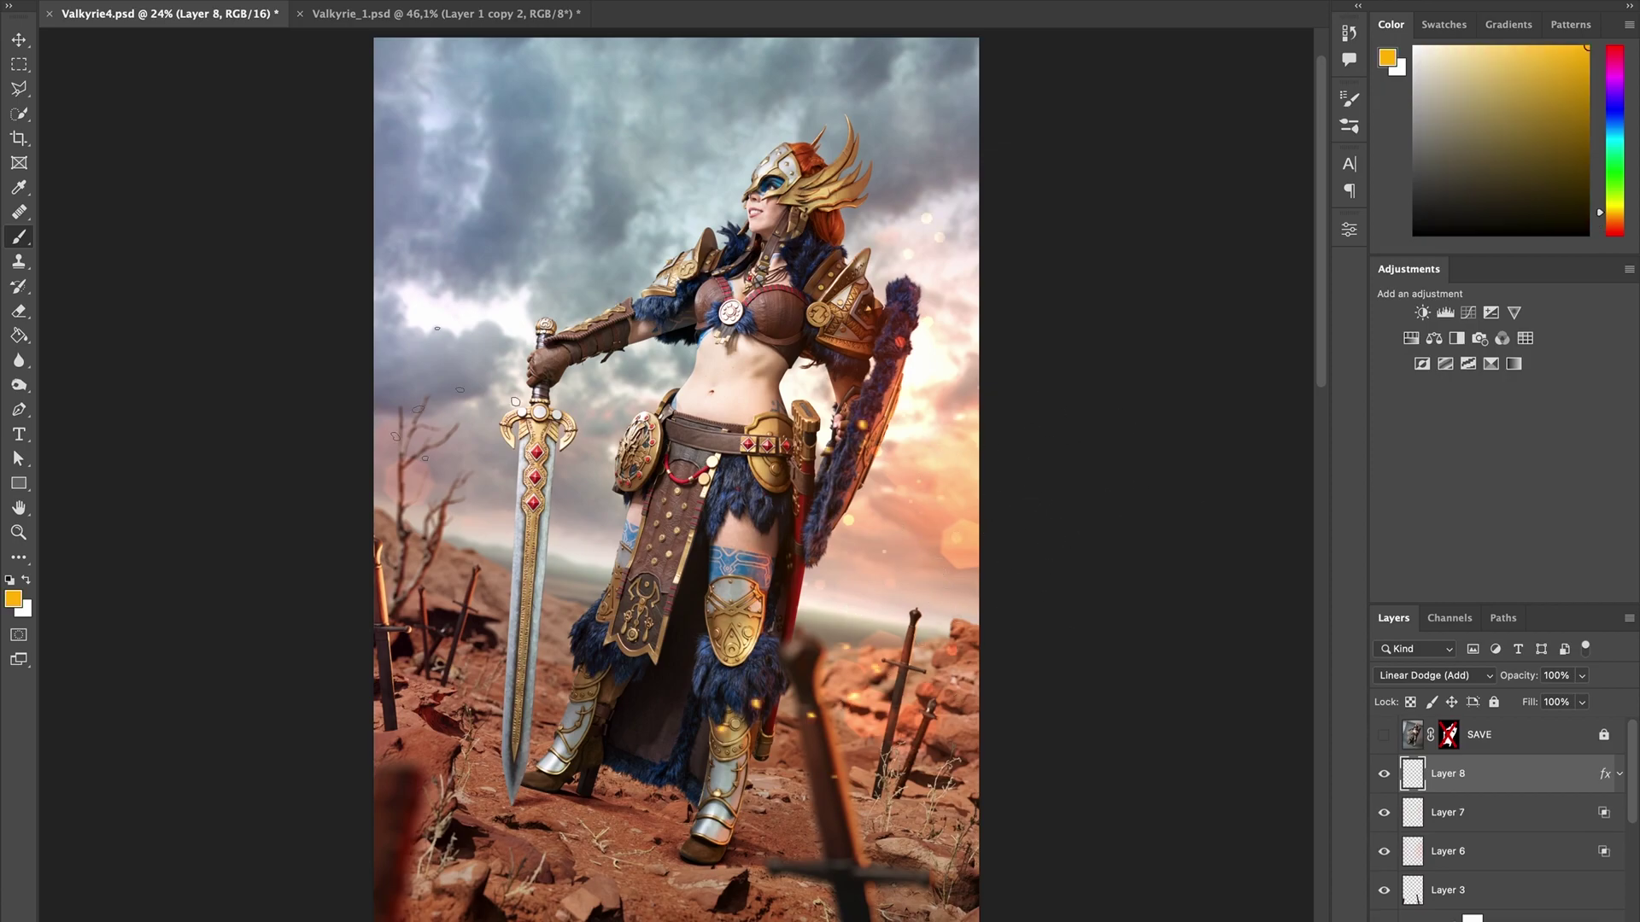
ctrl+click(932, 614)
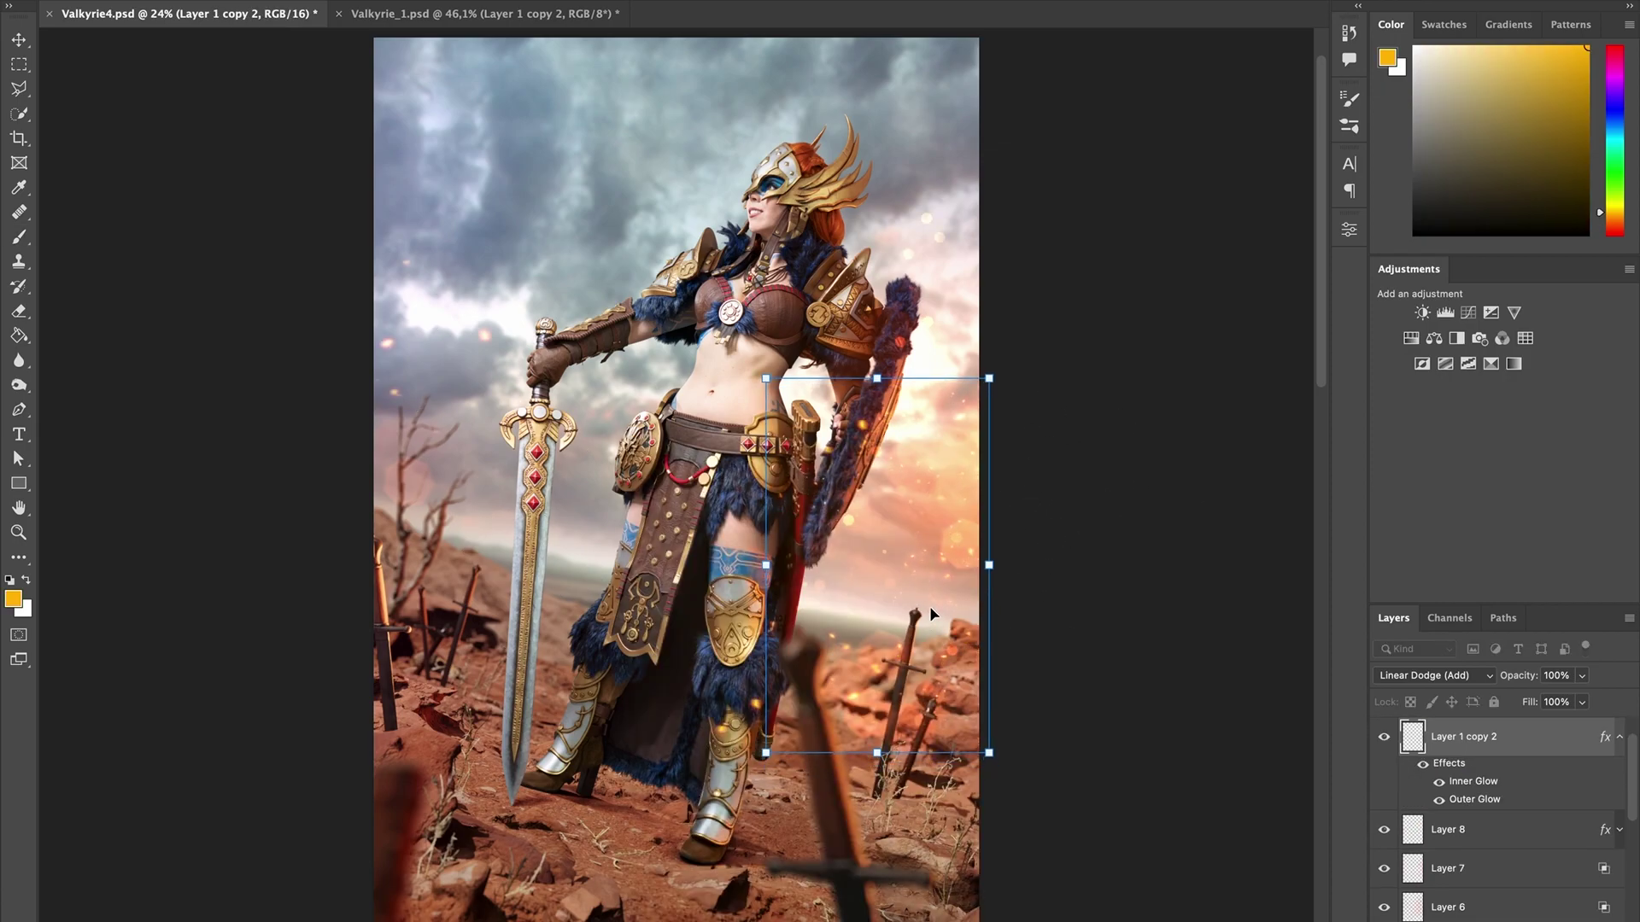